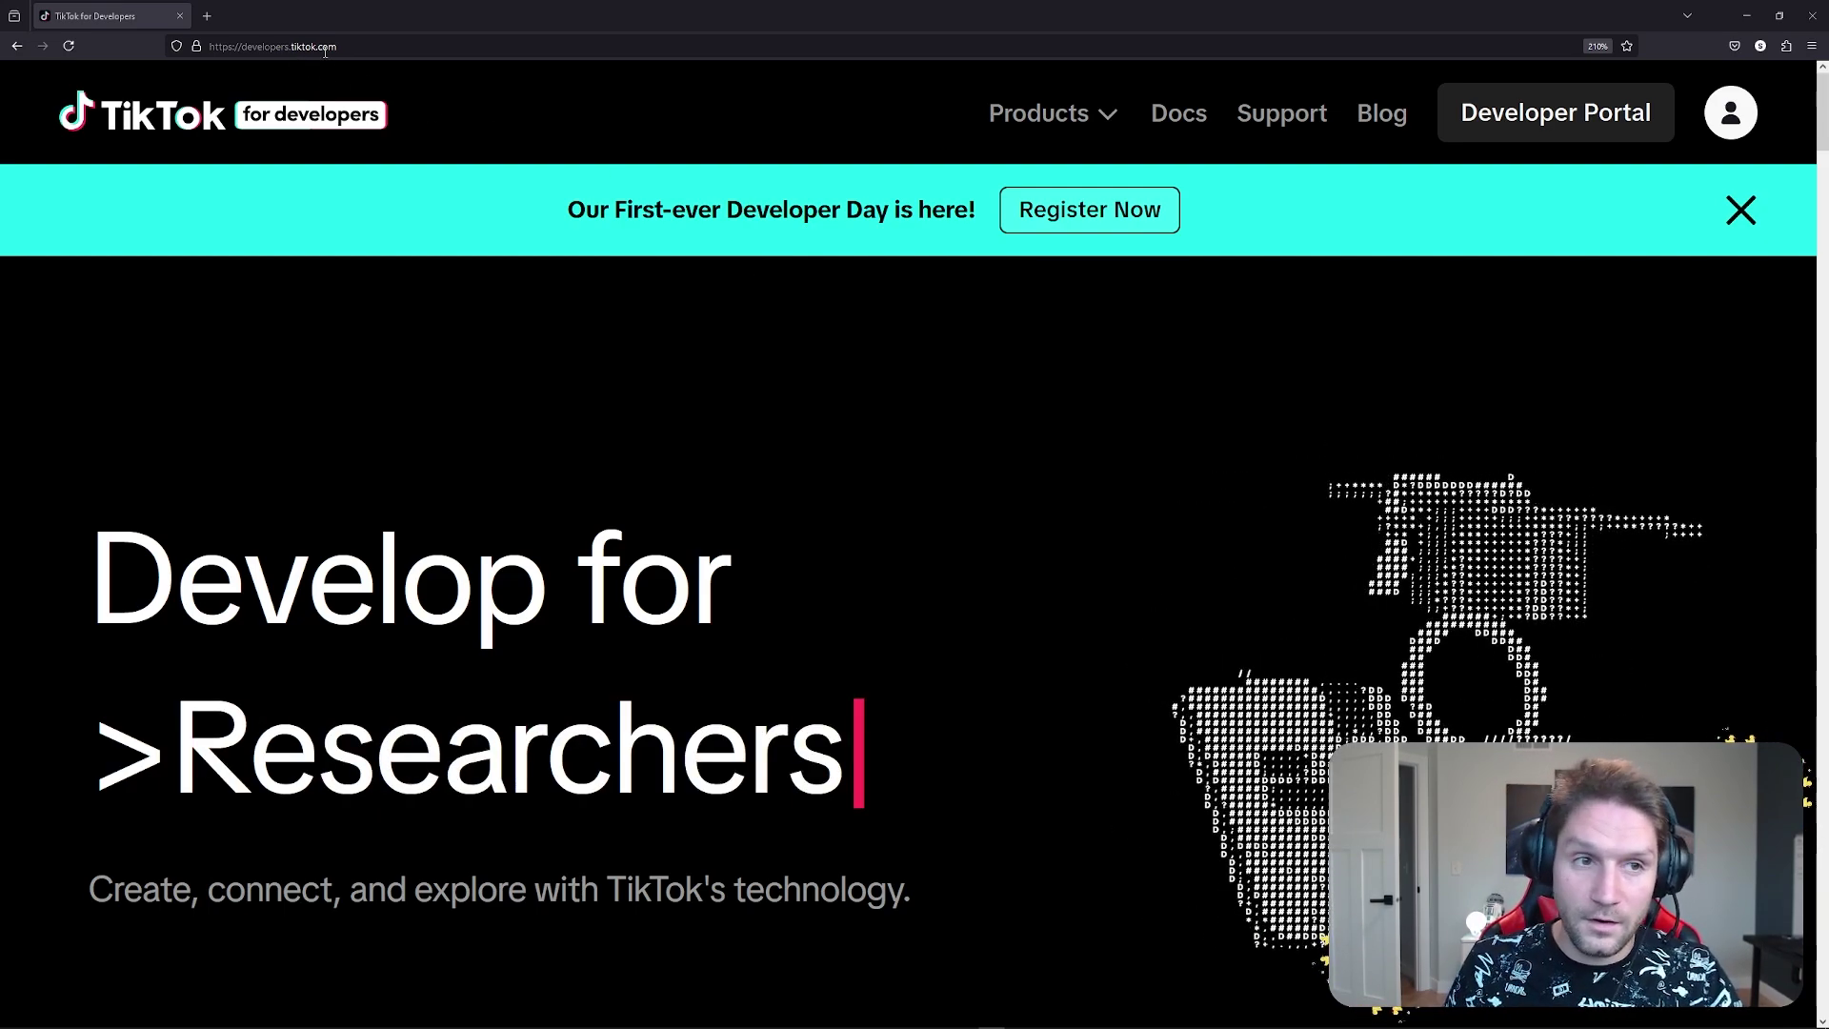
# Open the account options menu on the TikTok for Developers home page.
pyautogui.click(1730, 112)
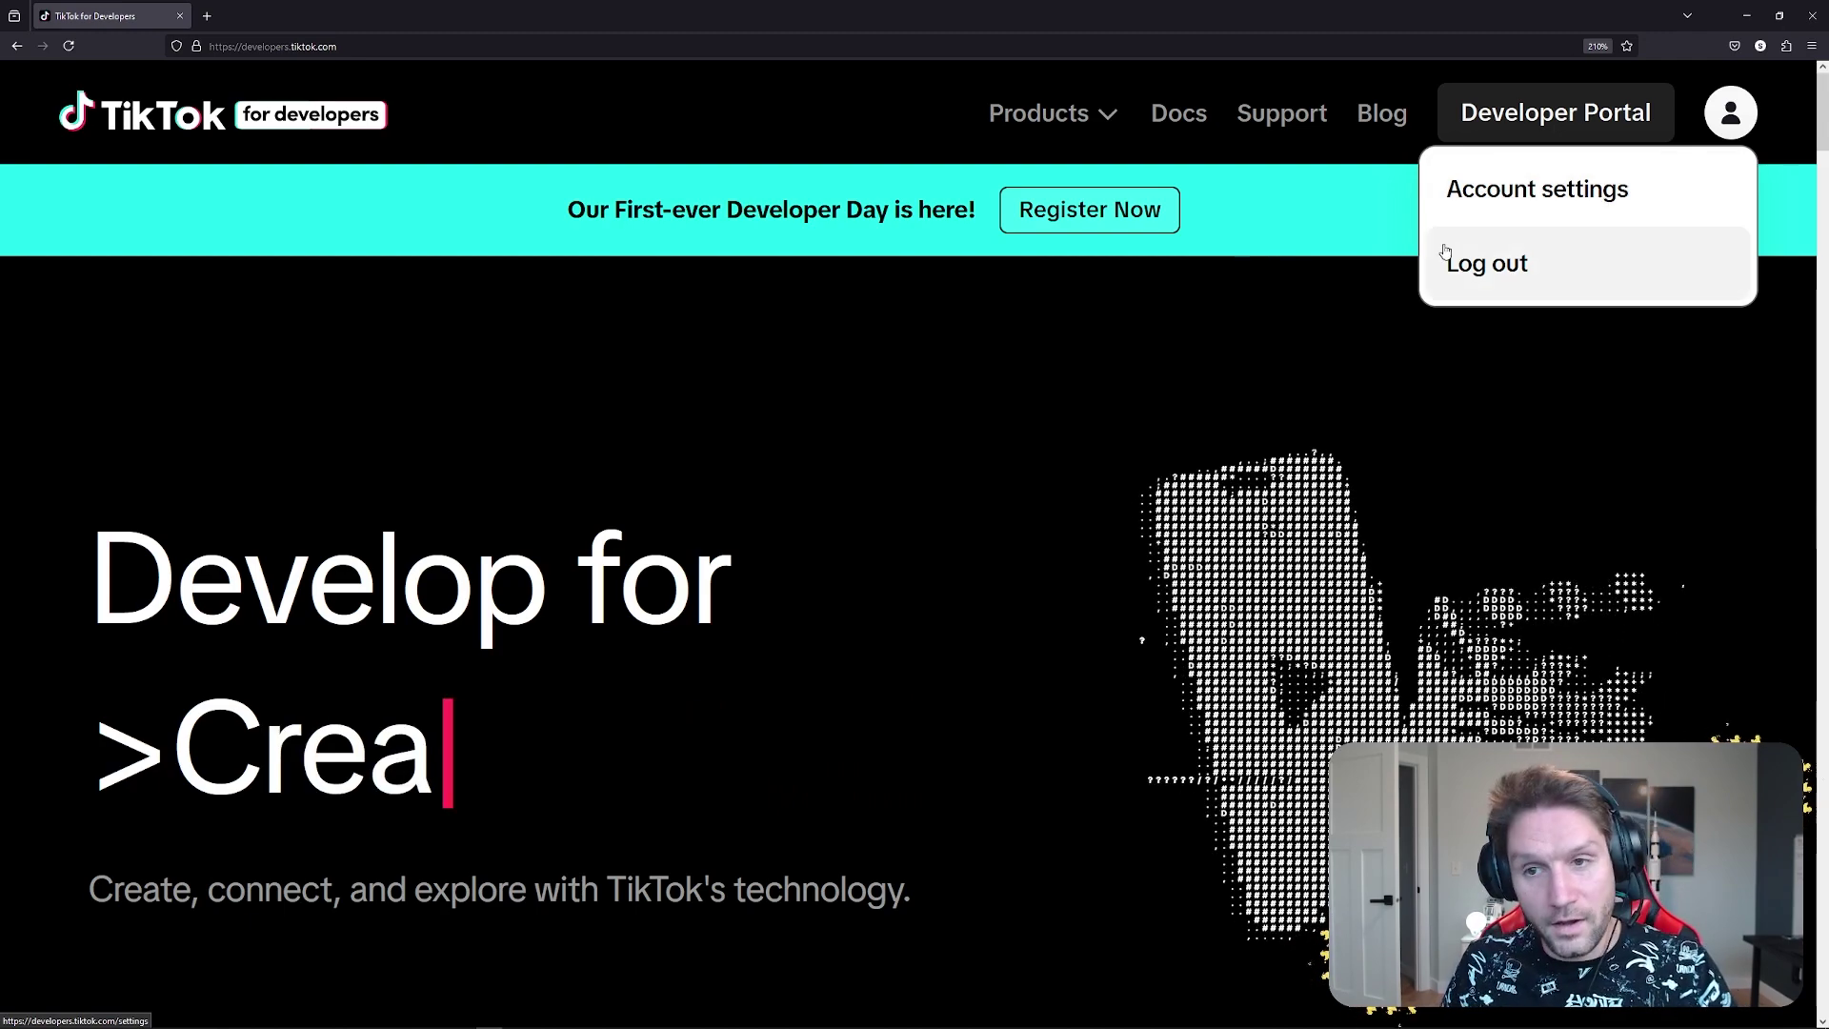
# From Manage apps, view the Bubbles Dev app's Sandbox tab, then return to the app list.
pyautogui.moveTo(1502, 143)
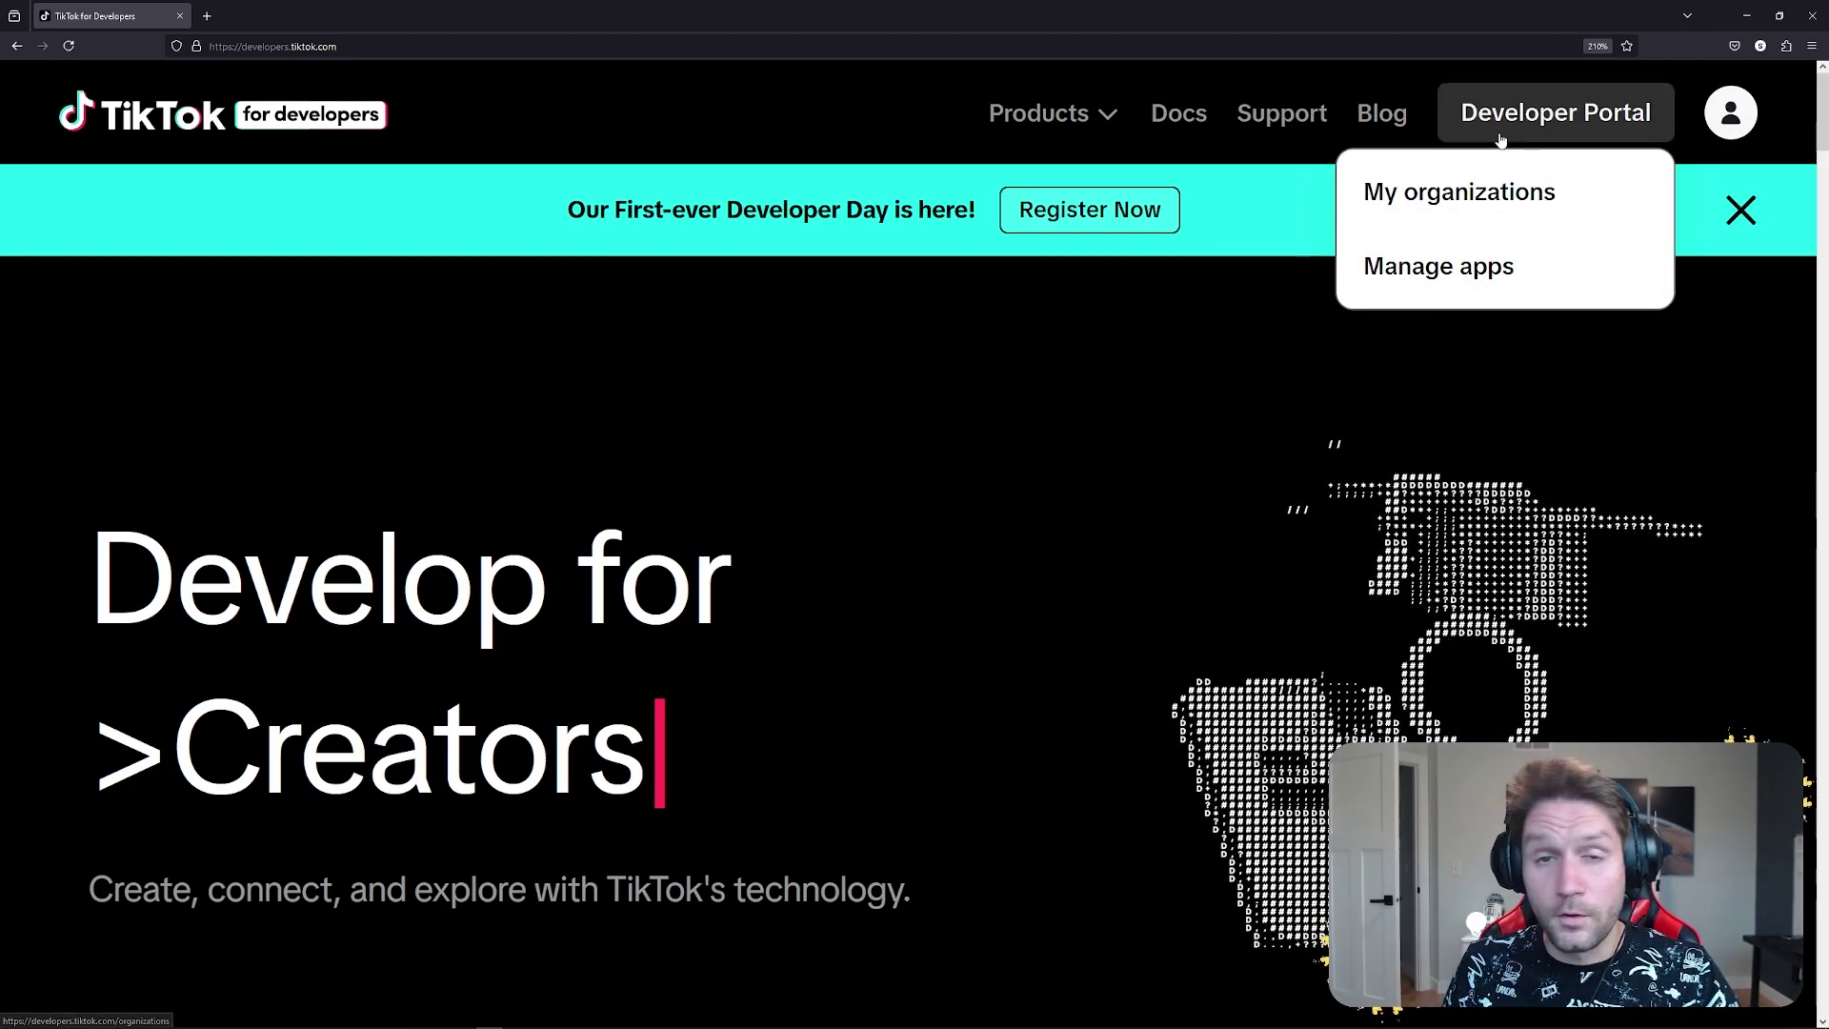
pyautogui.click(1453, 270)
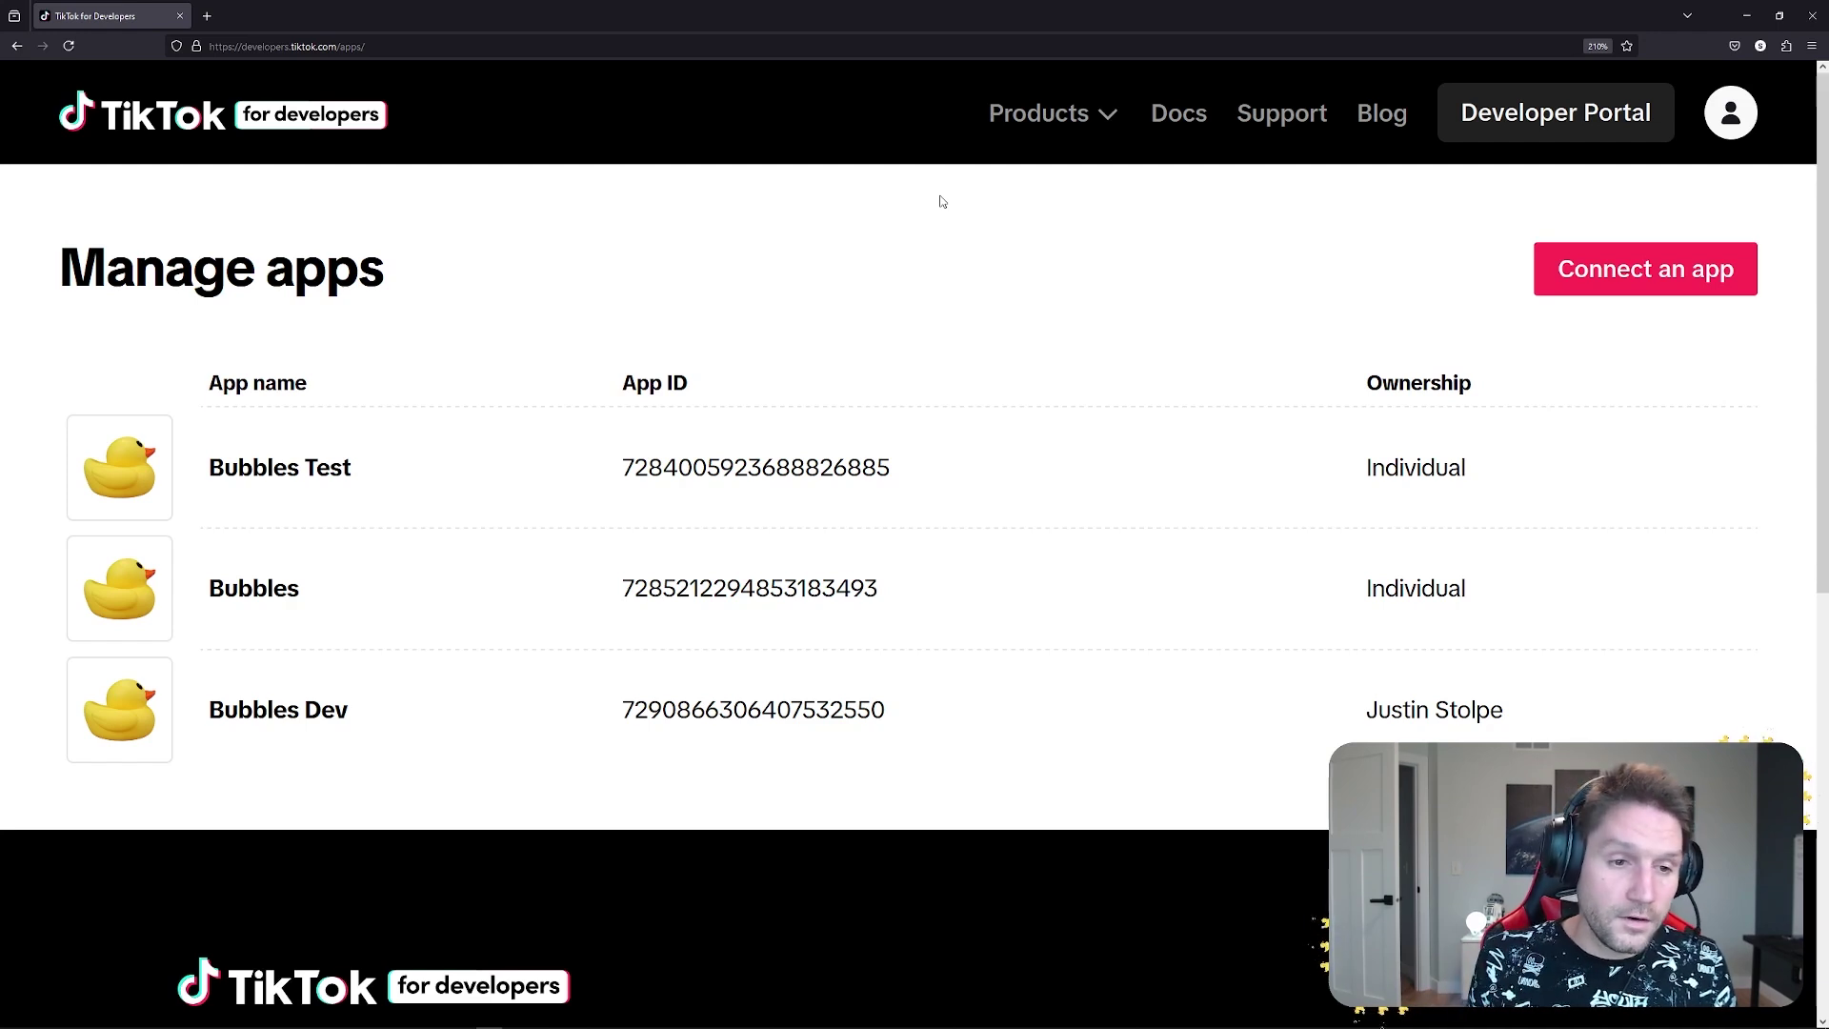
pyautogui.click(301, 736)
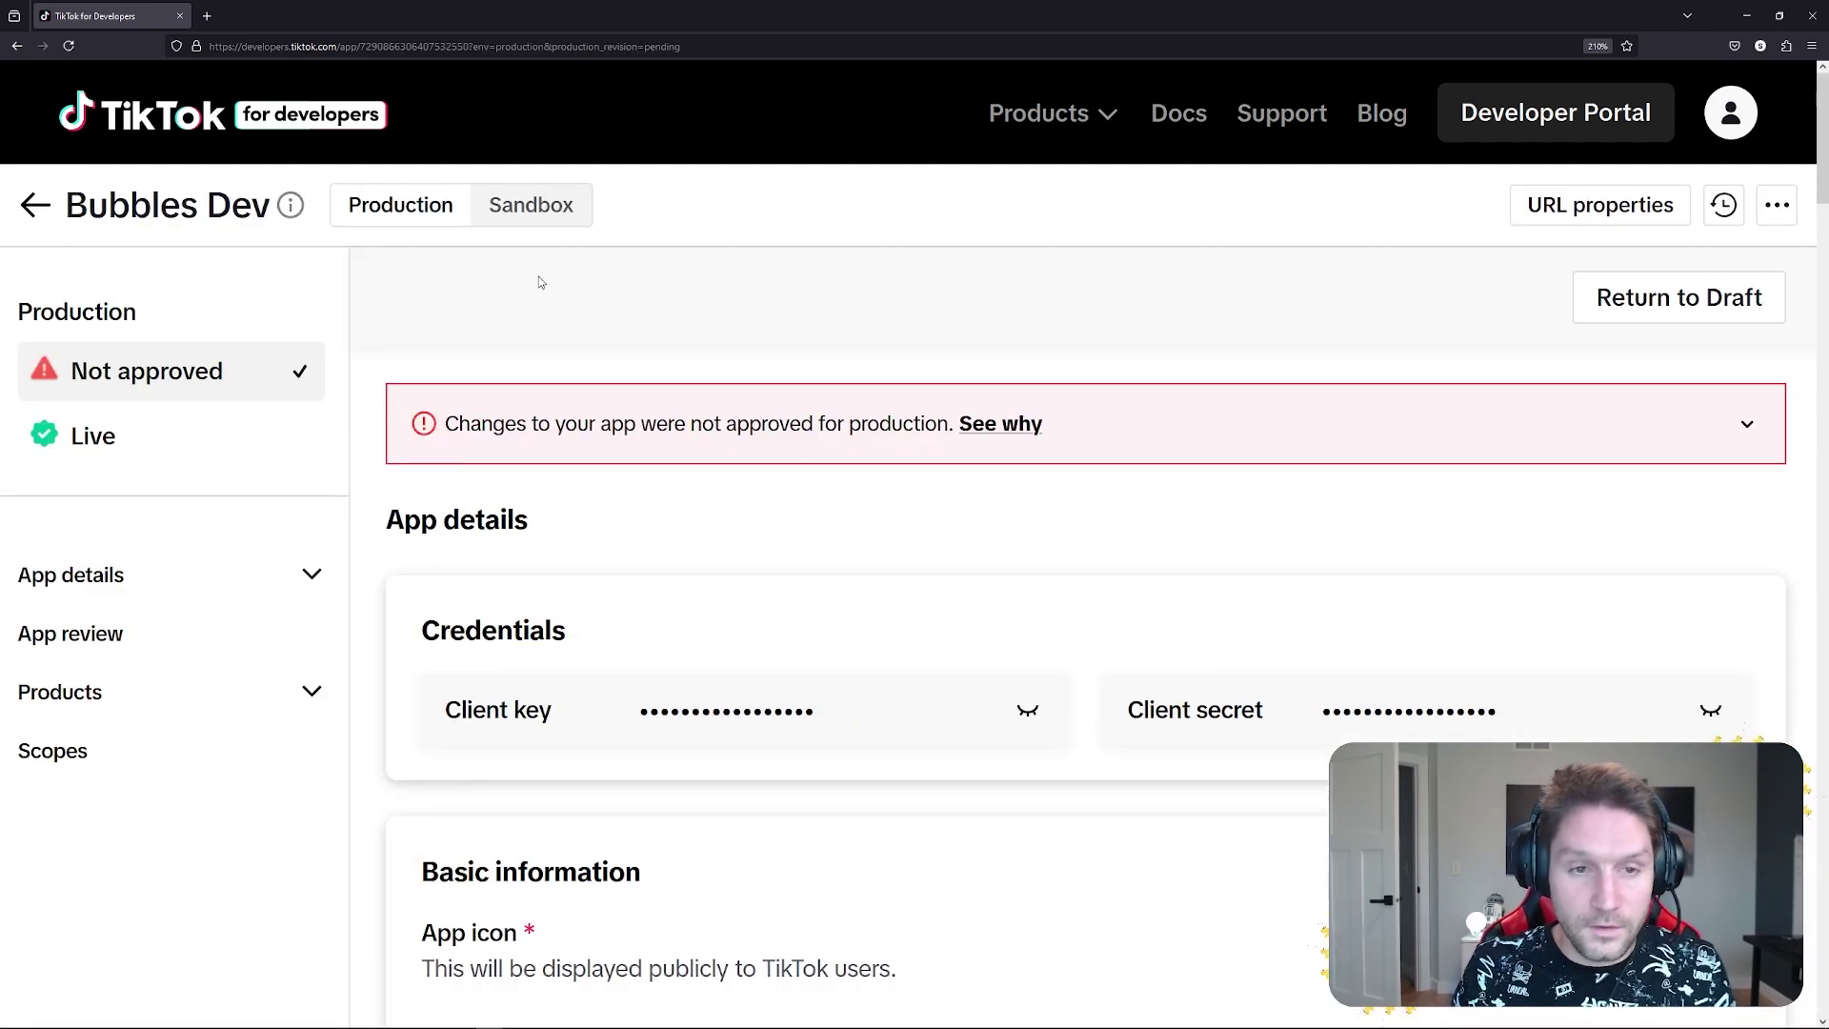
pyautogui.click(556, 206)
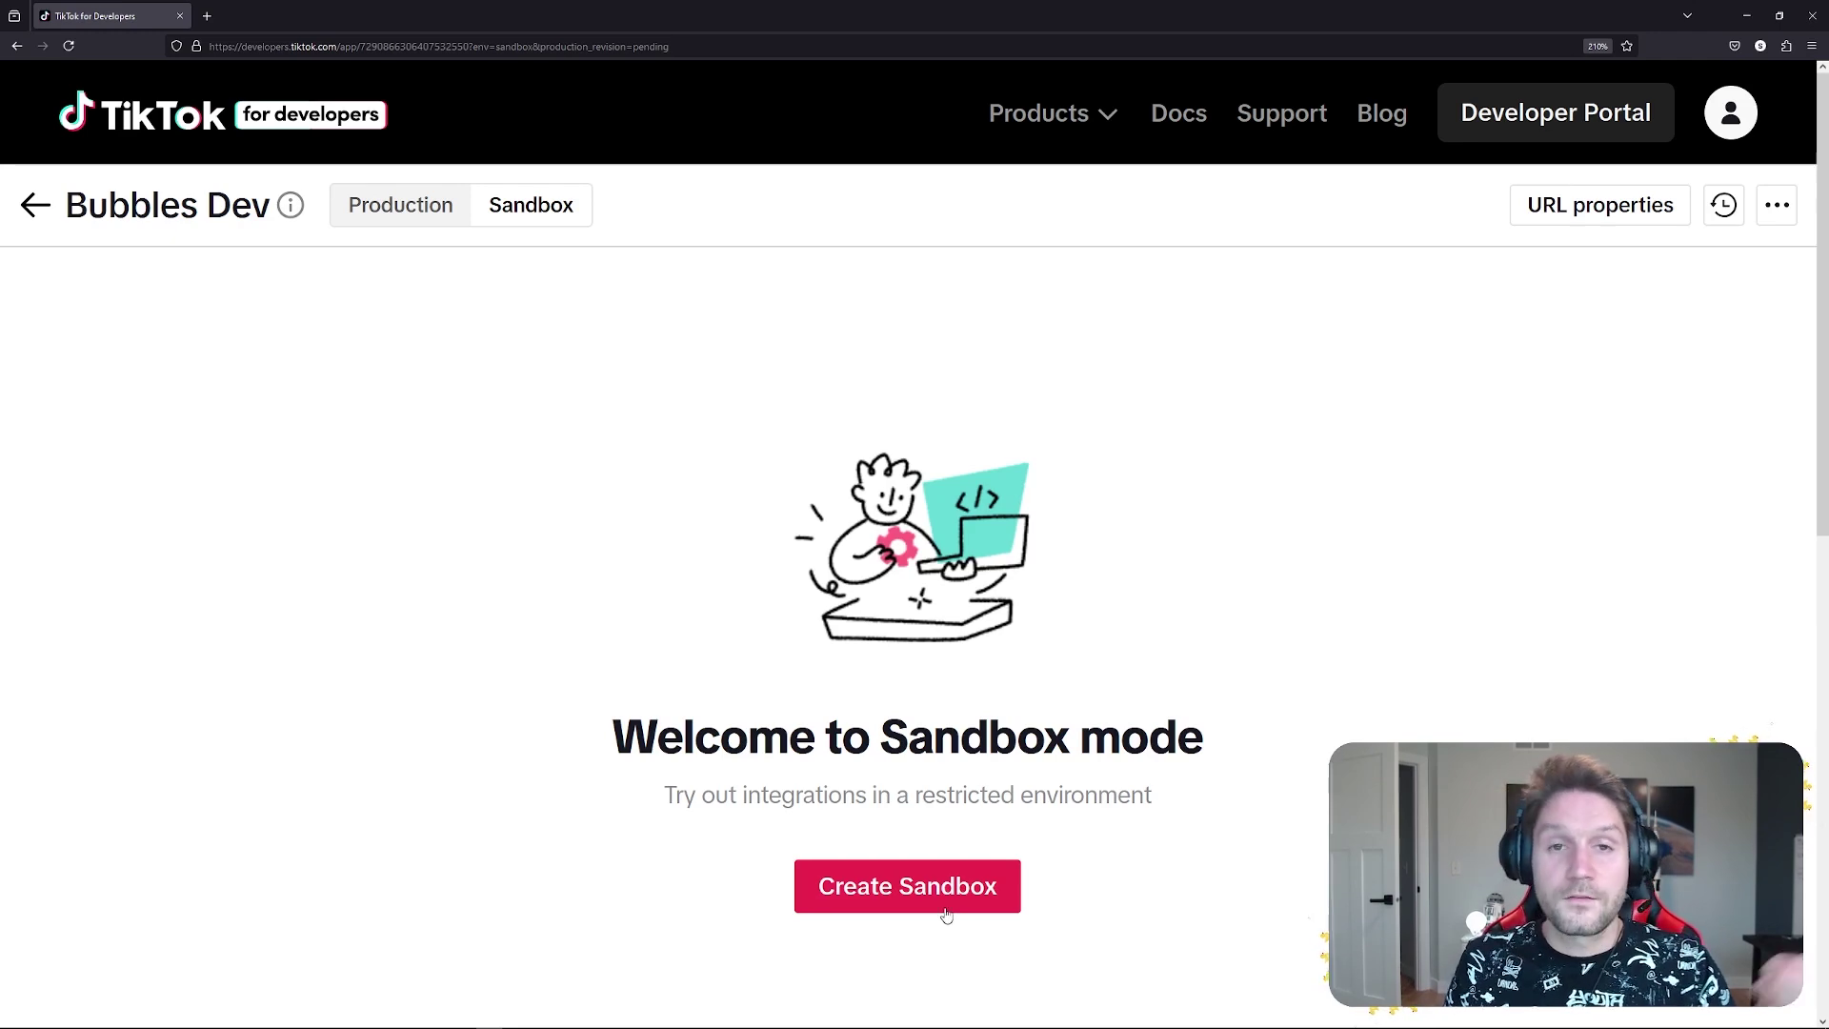
pyautogui.click(37, 206)
# Connect a new individually owned app named 'Bubbles Sandbox' and start a sandbox from its Sandbox tab.
pyautogui.click(1572, 281)
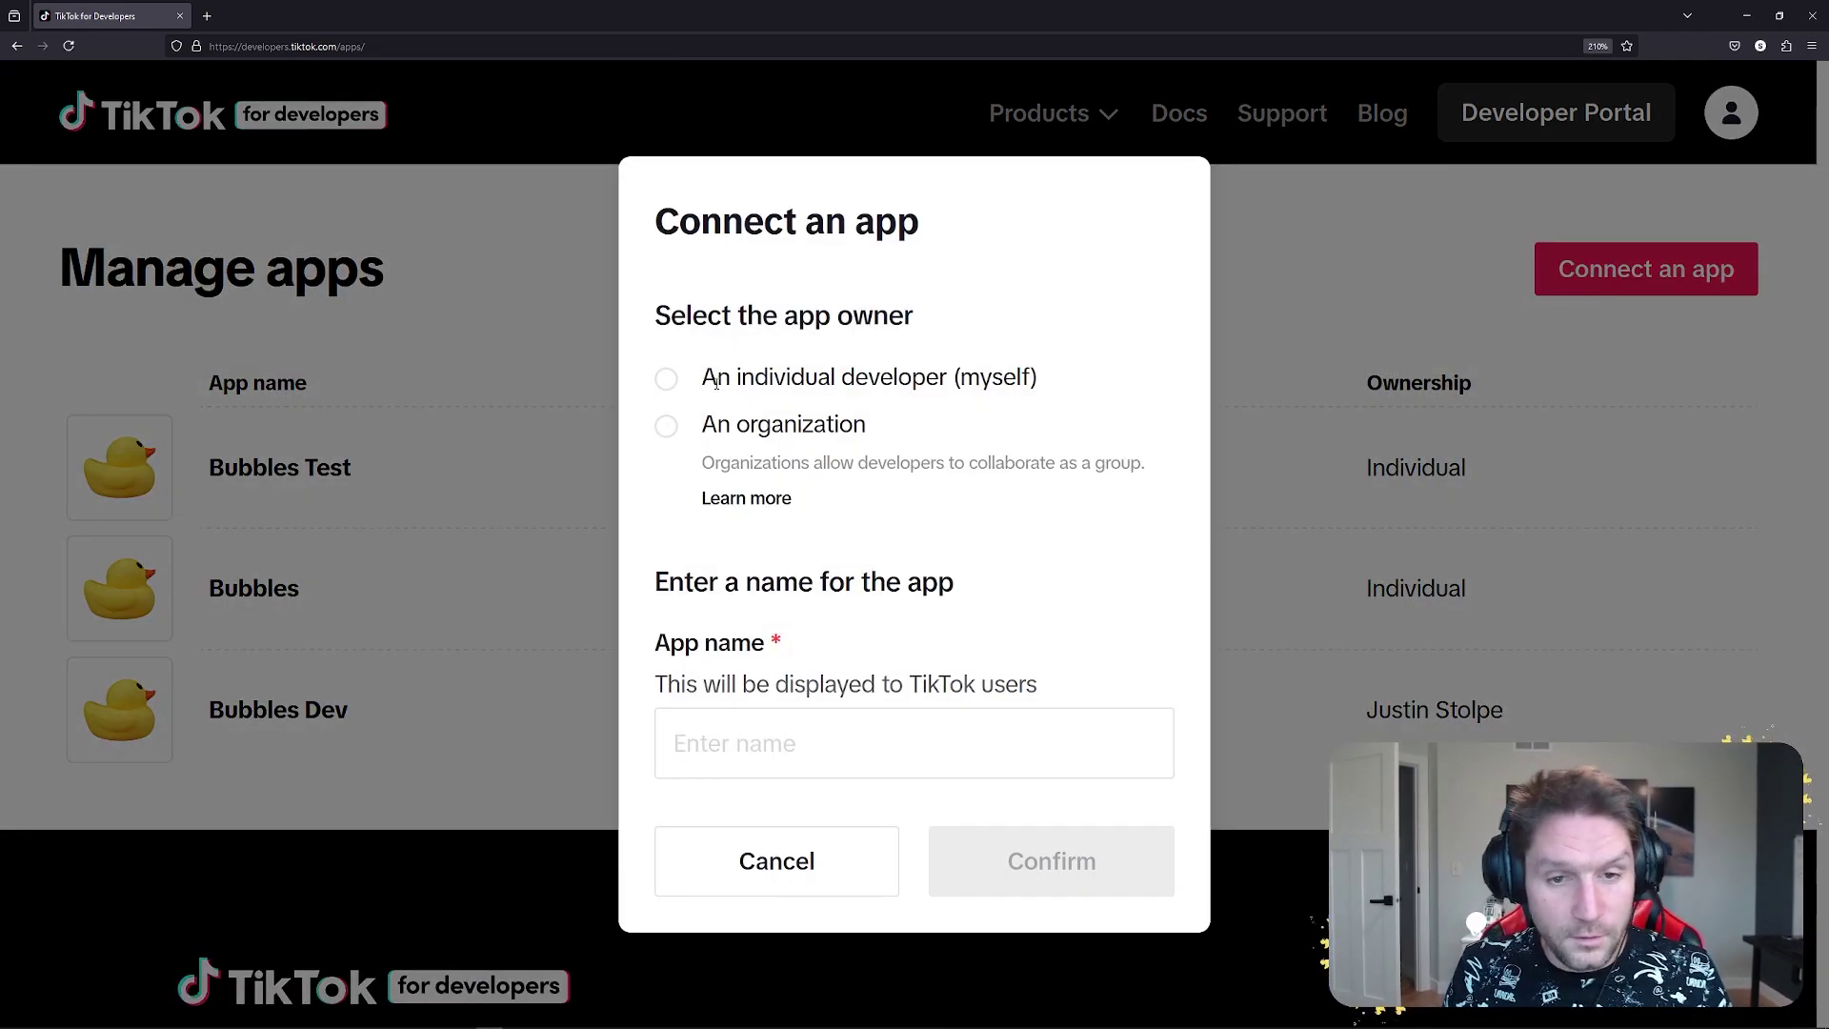
pyautogui.click(667, 379)
pyautogui.click(829, 719)
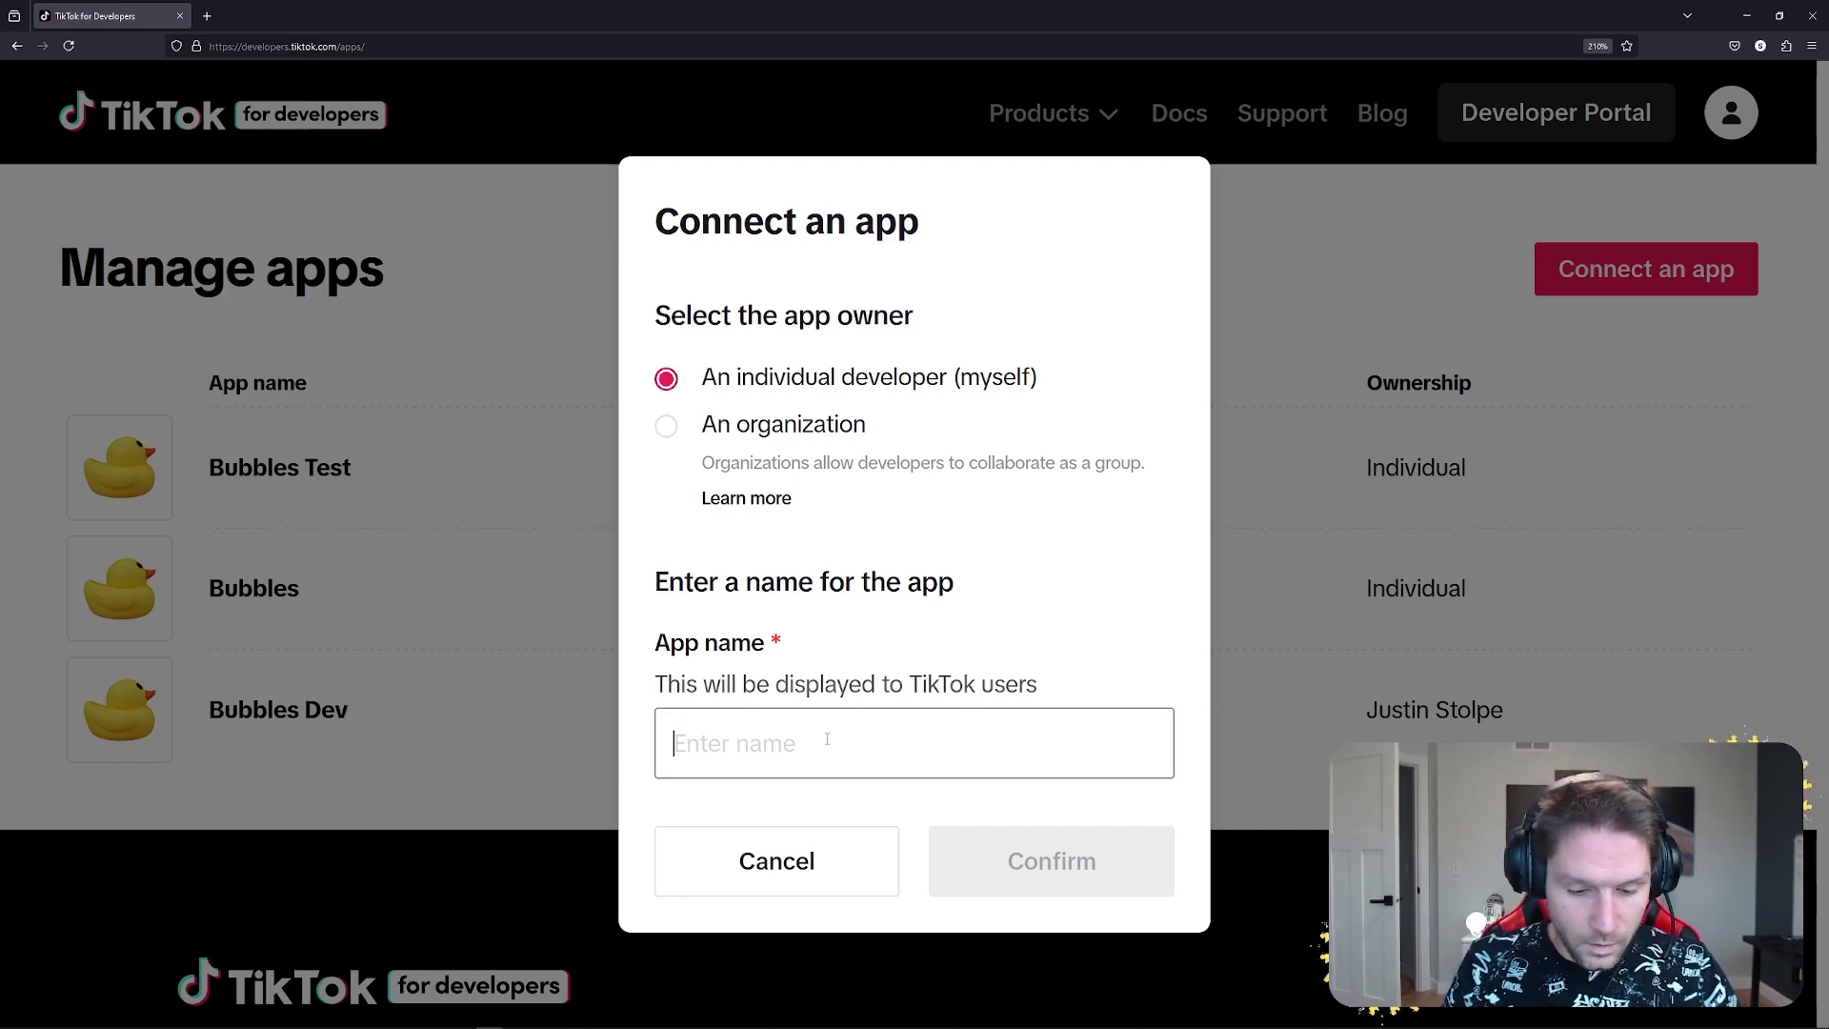
pyautogui.write('Bubbles Sandbox')
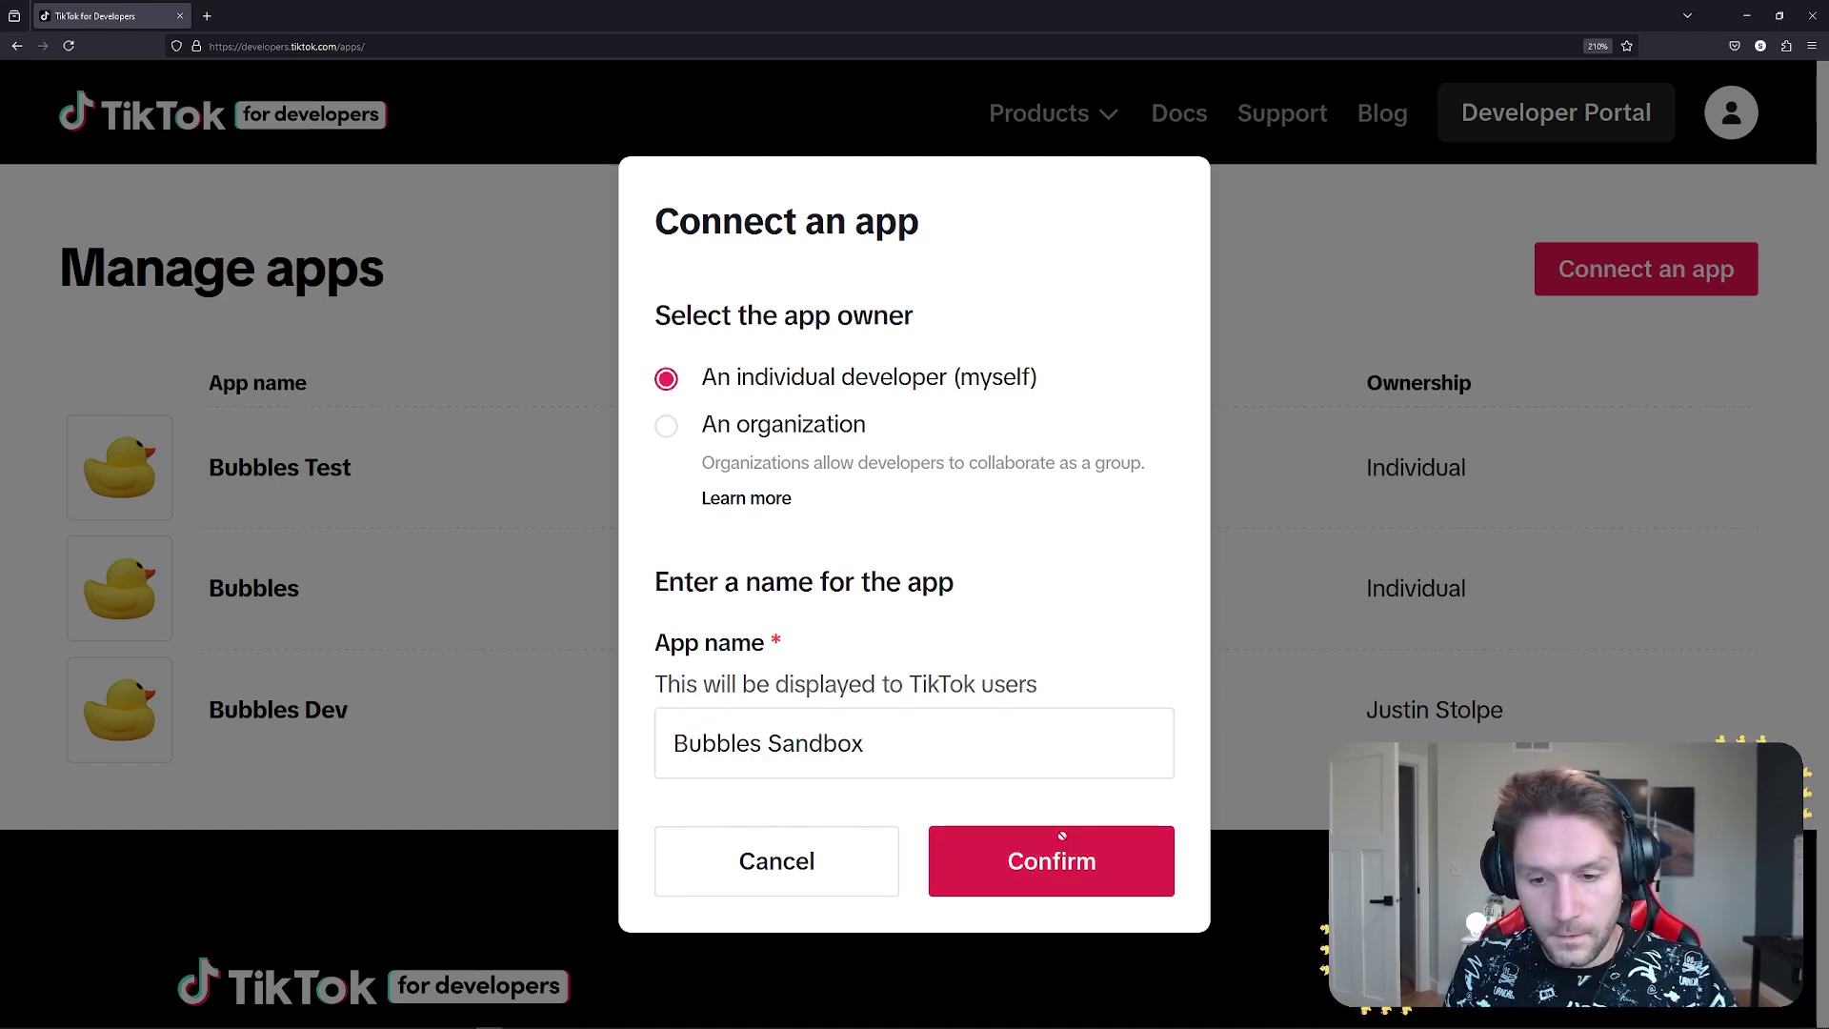
pyautogui.click(1052, 858)
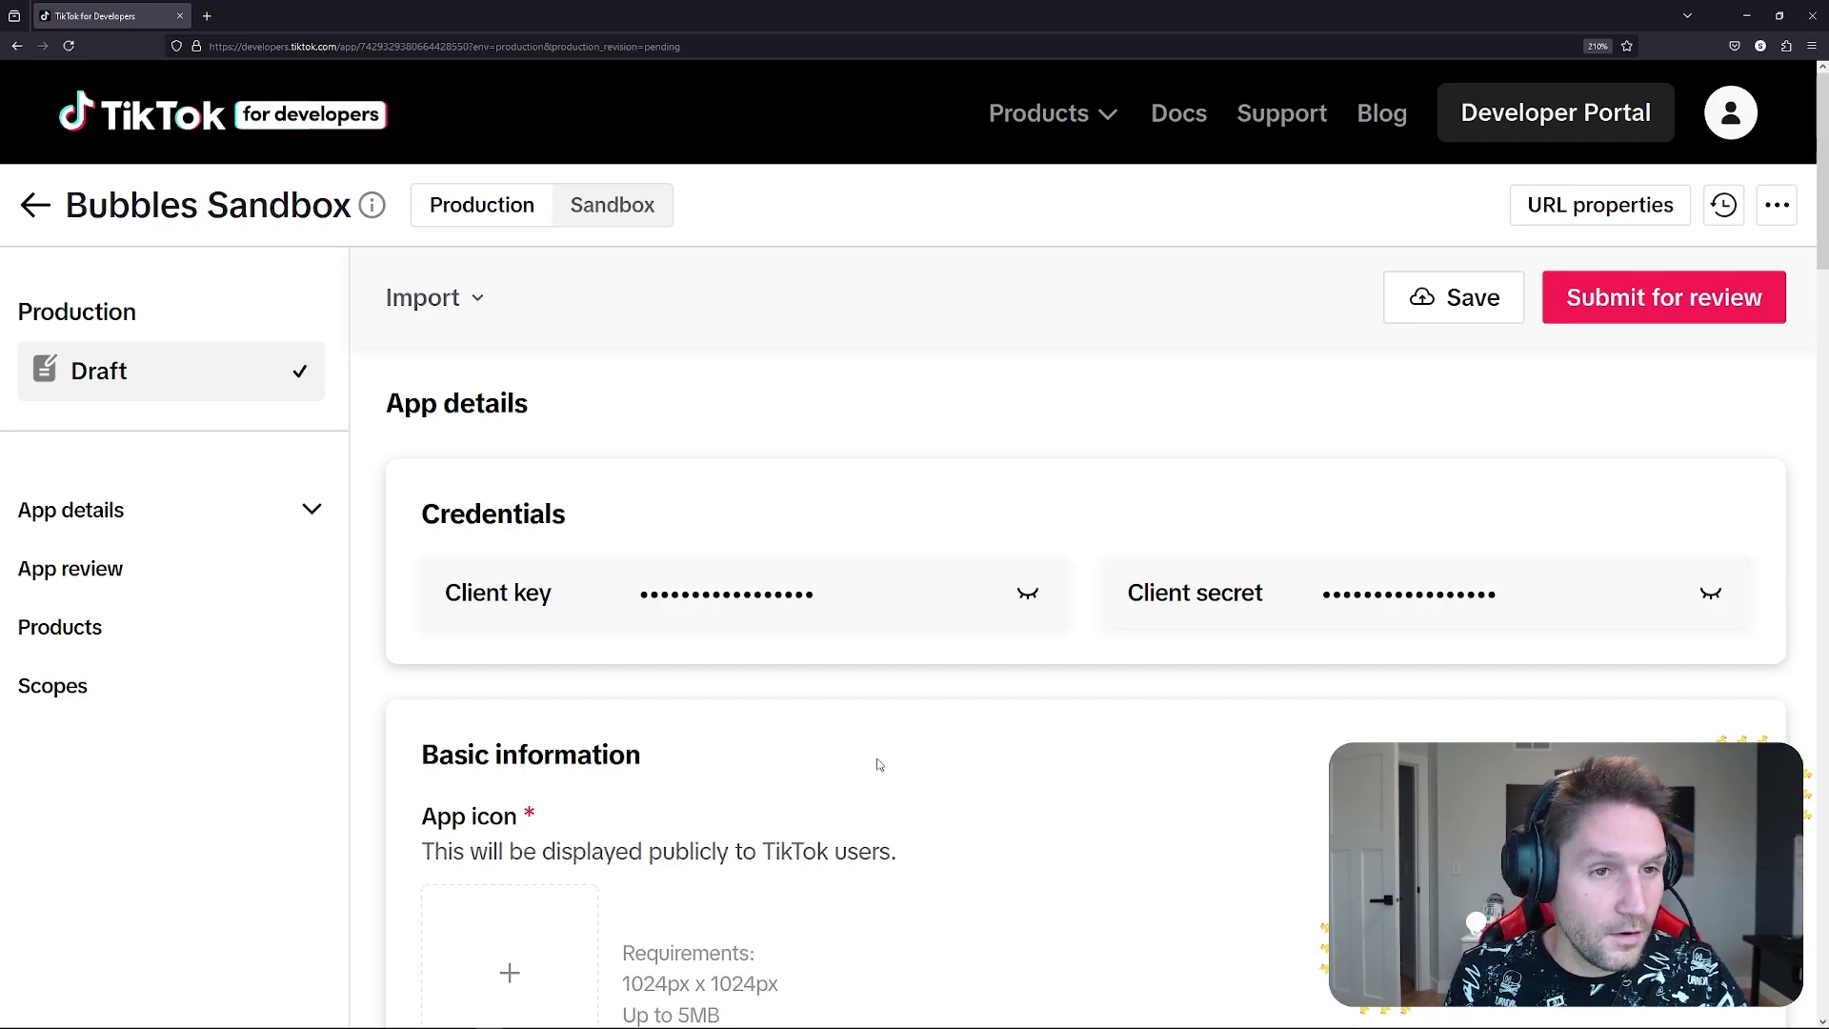
pyautogui.click(621, 203)
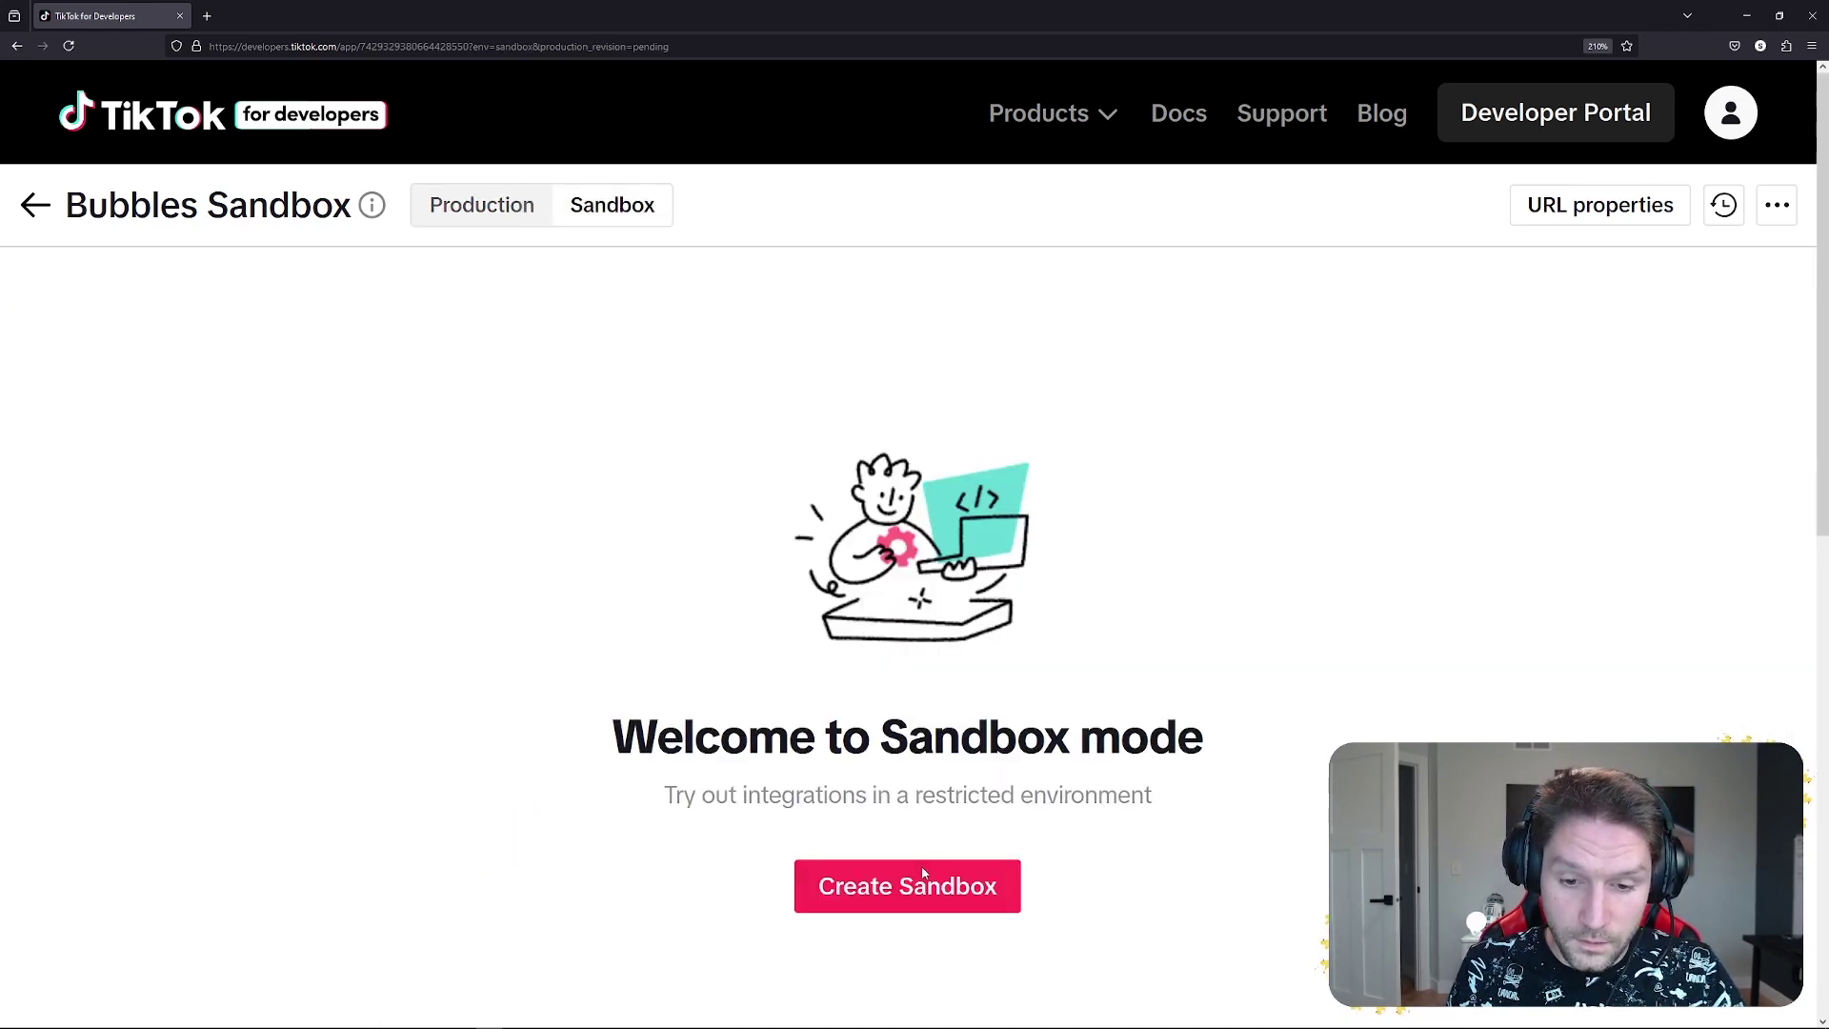
pyautogui.click(873, 893)
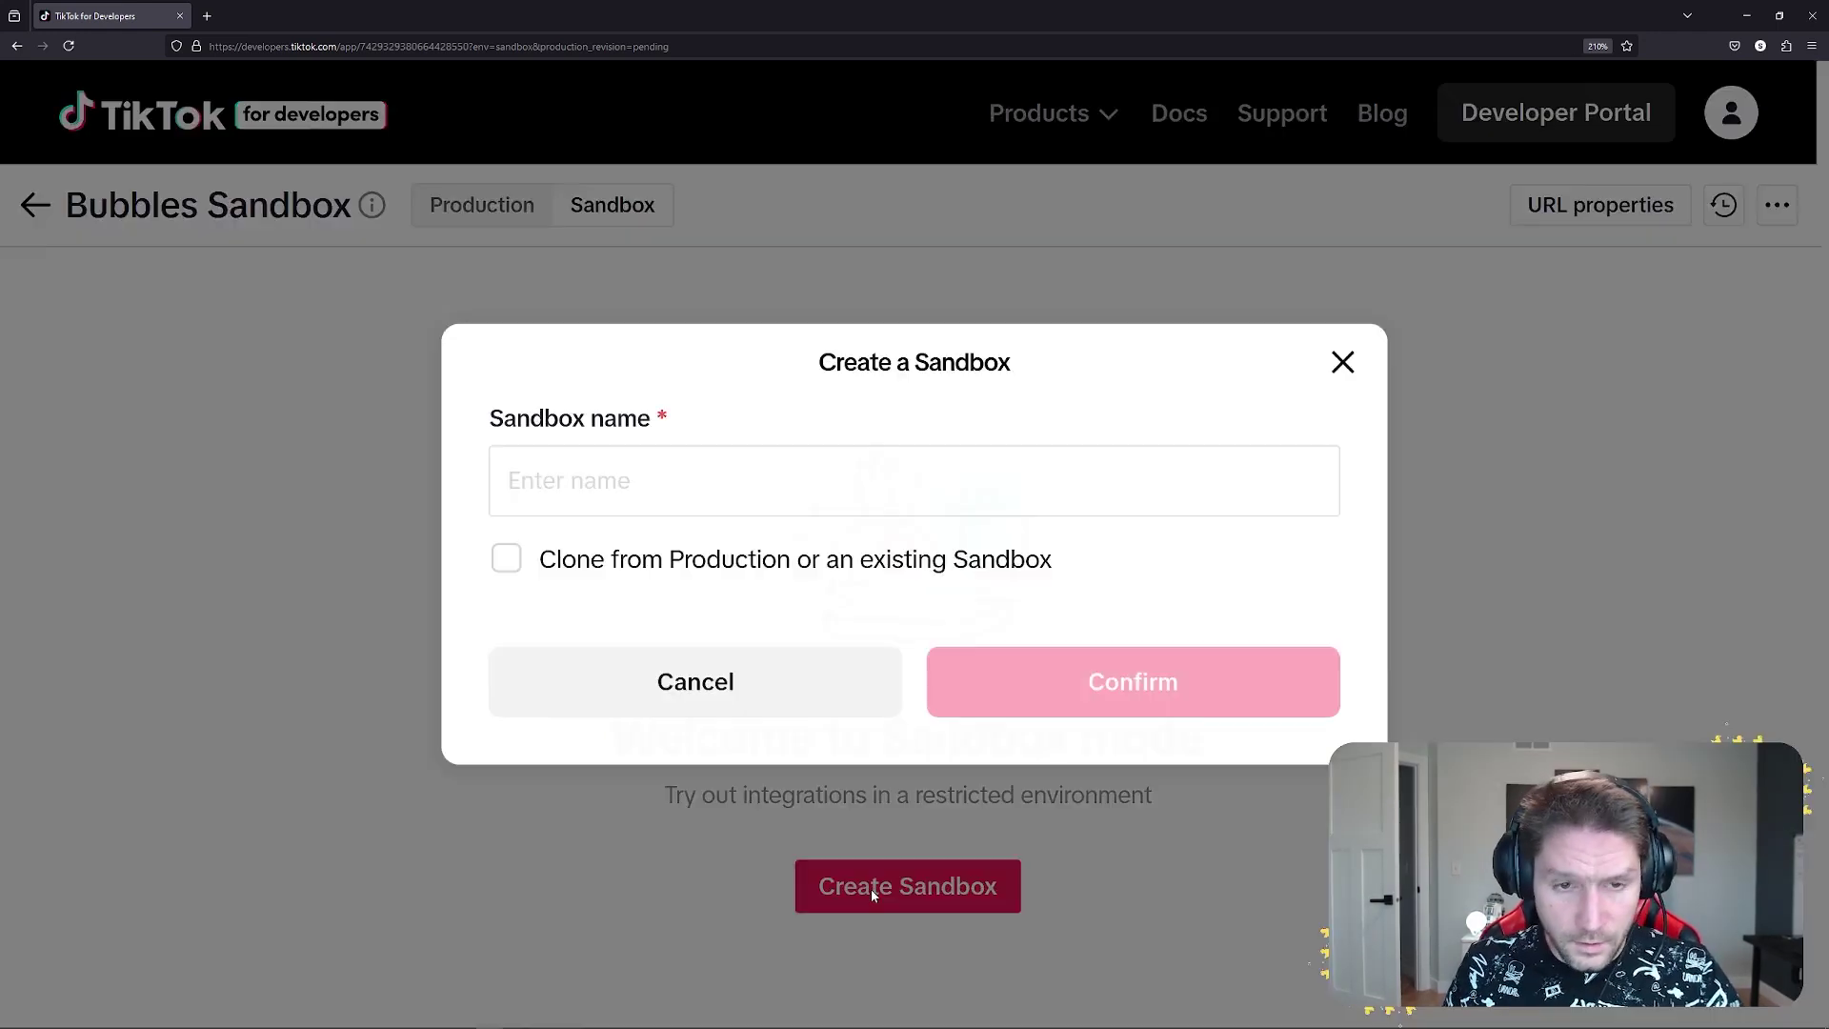
# Name the sandbox 'Bubbles Real Sandbox', leave cloning unchecked, and confirm its creation.
pyautogui.click(655, 485)
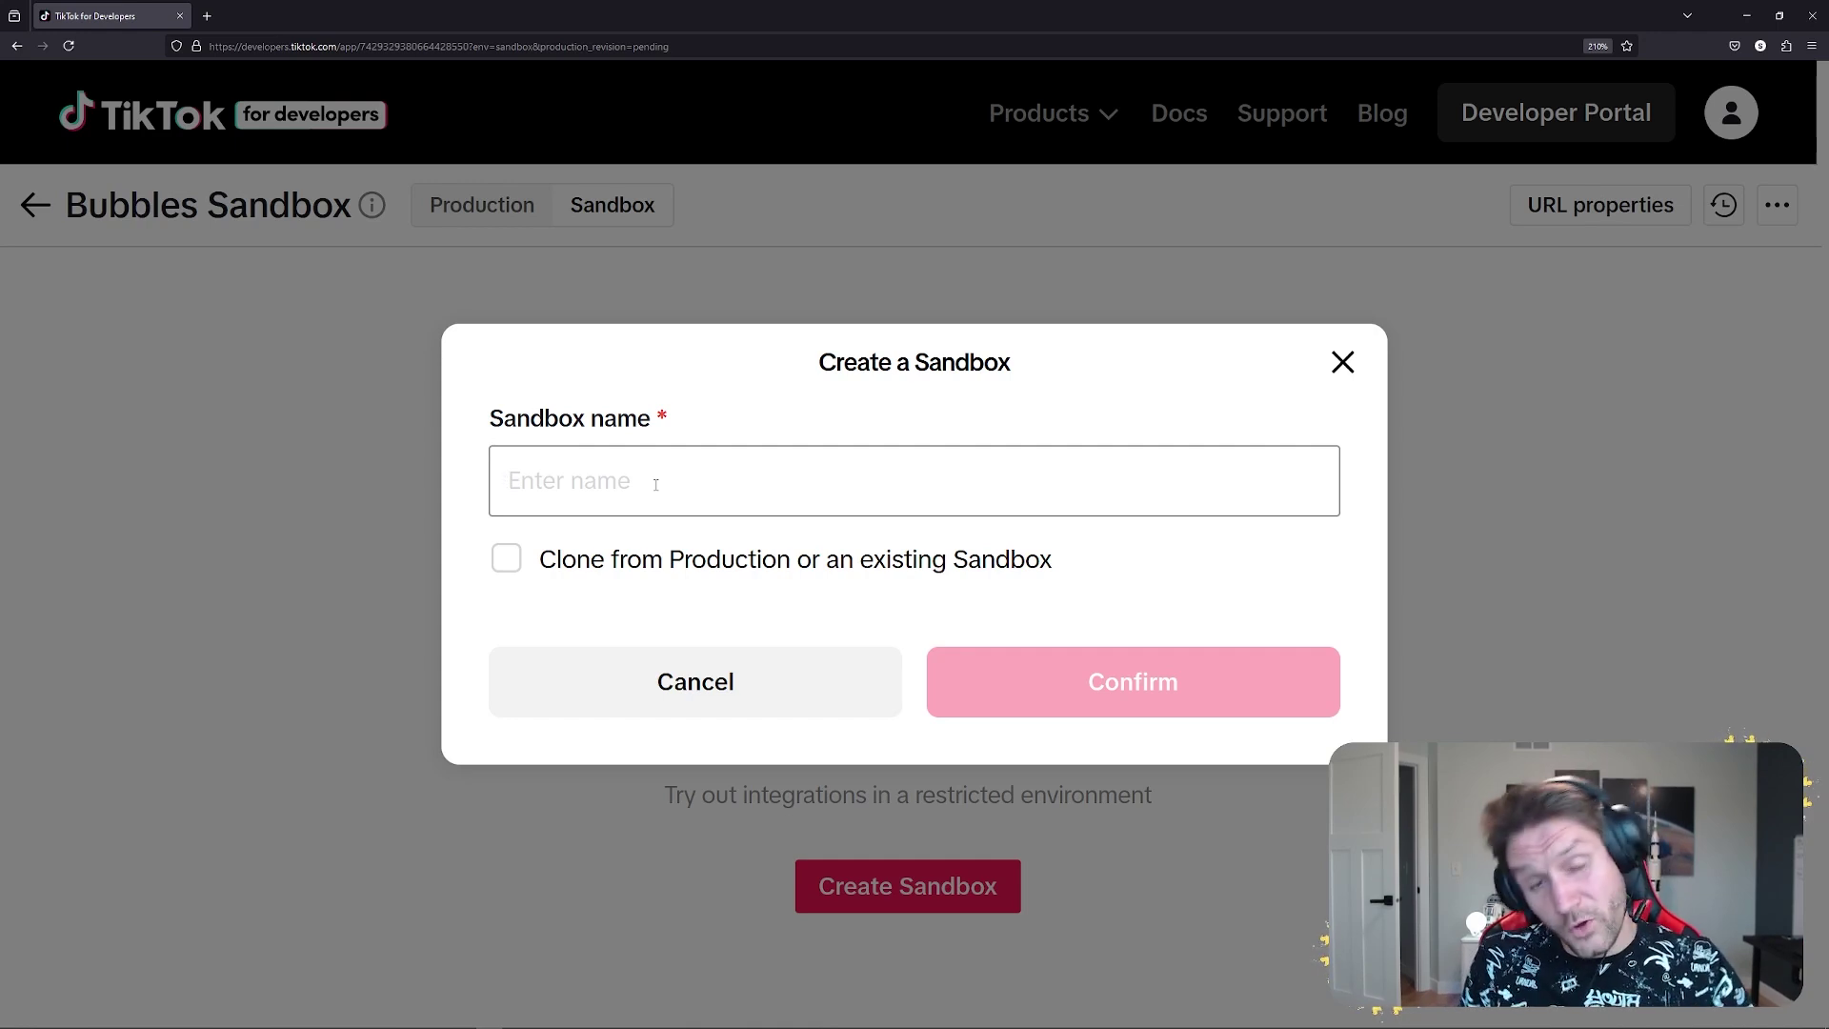
pyautogui.write('Bubbles Re')
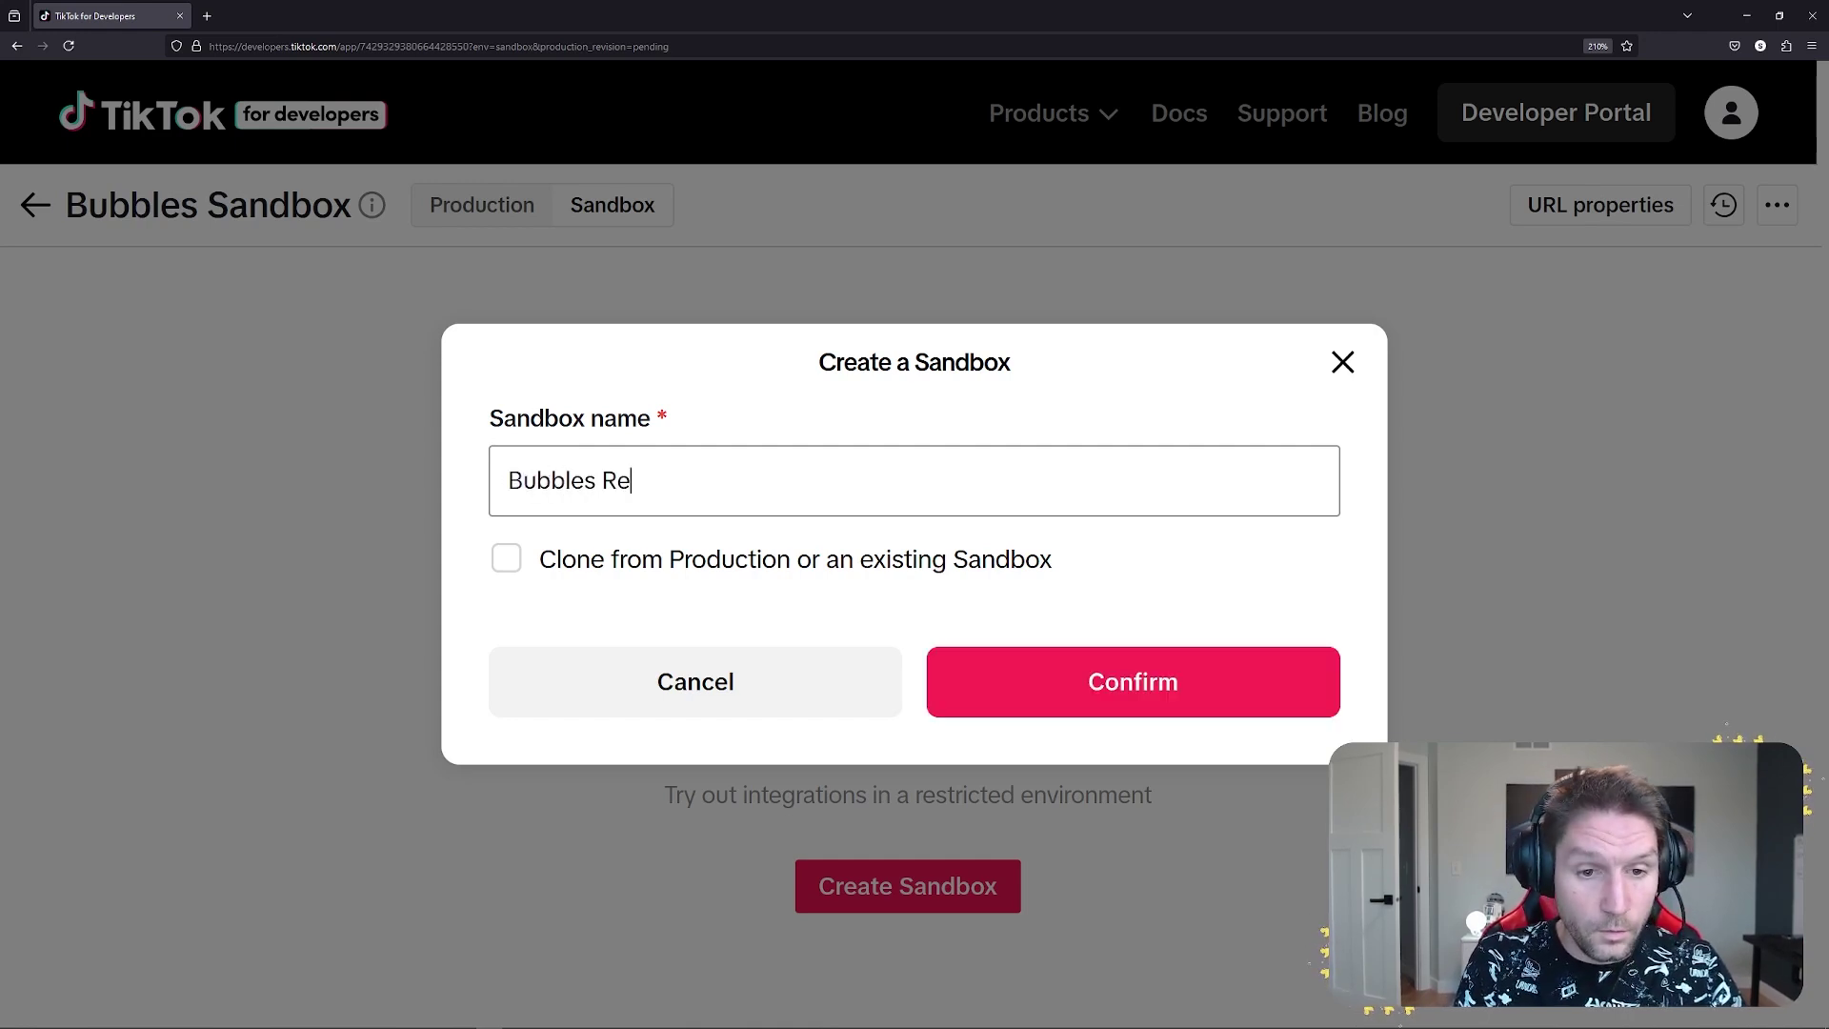
pyautogui.write('al Sandbox')
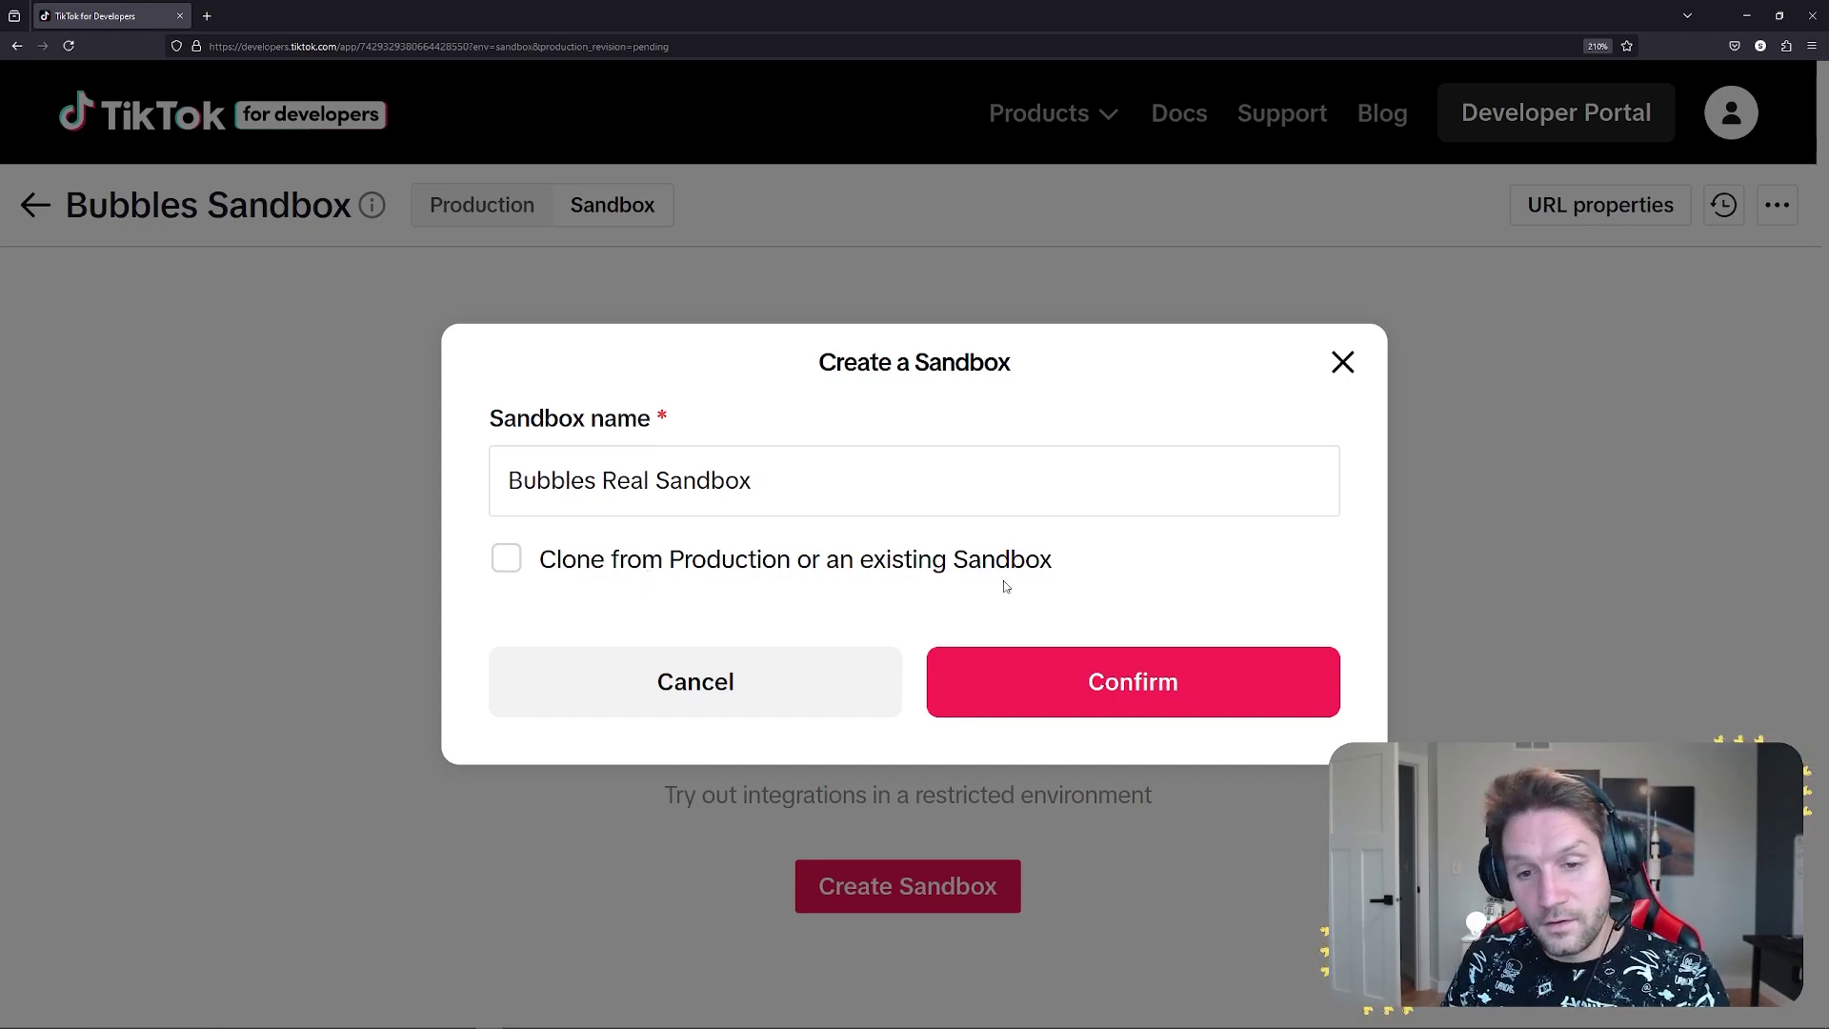
pyautogui.click(505, 560)
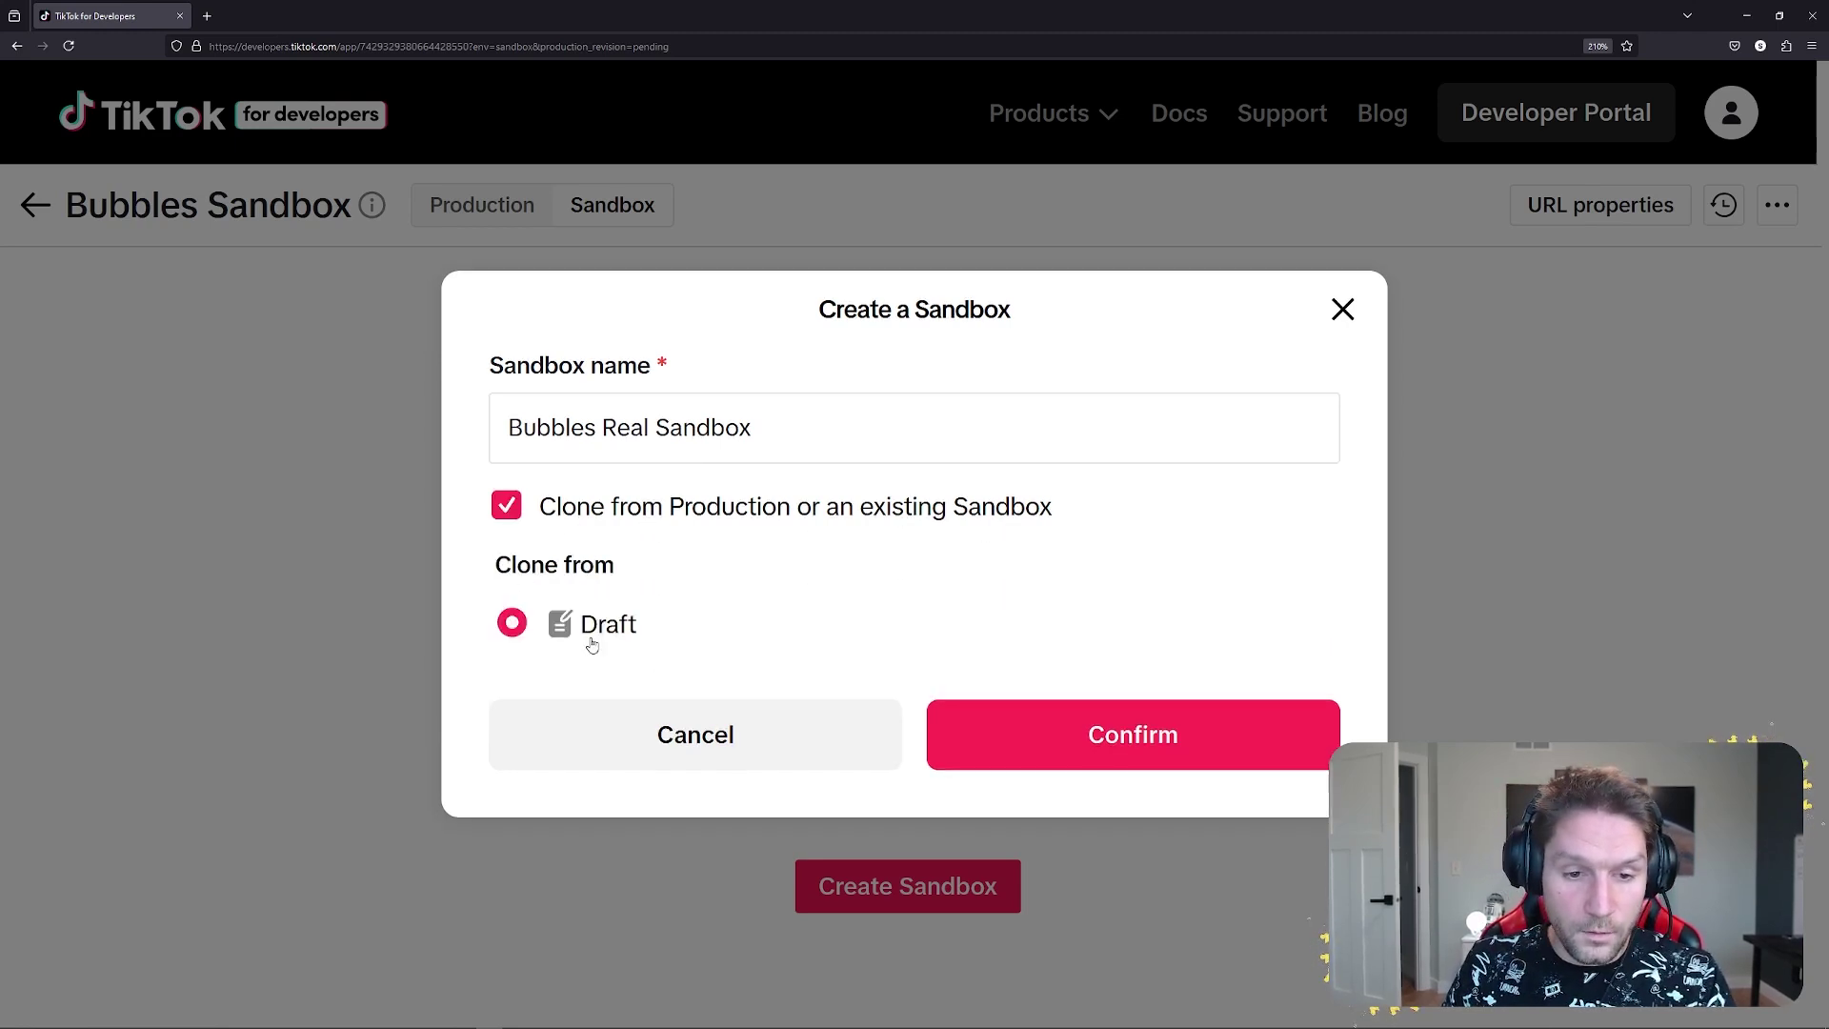
pyautogui.click(504, 515)
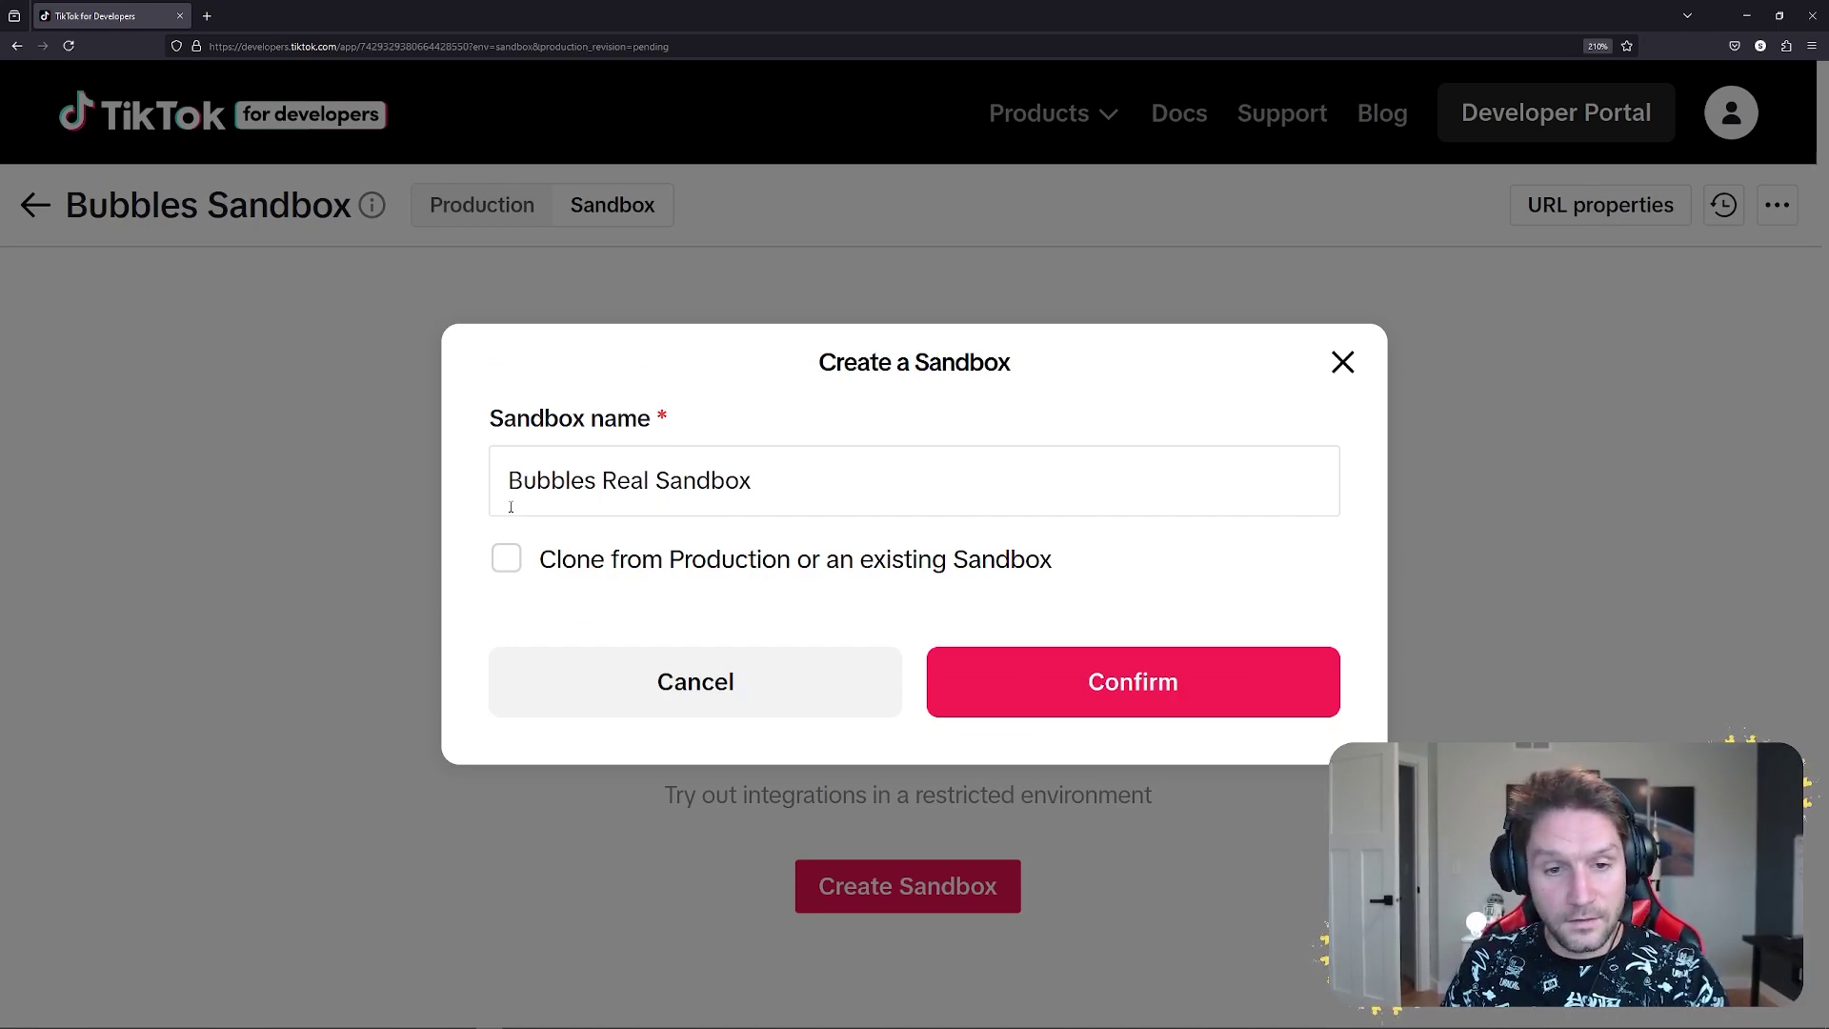
pyautogui.click(1059, 684)
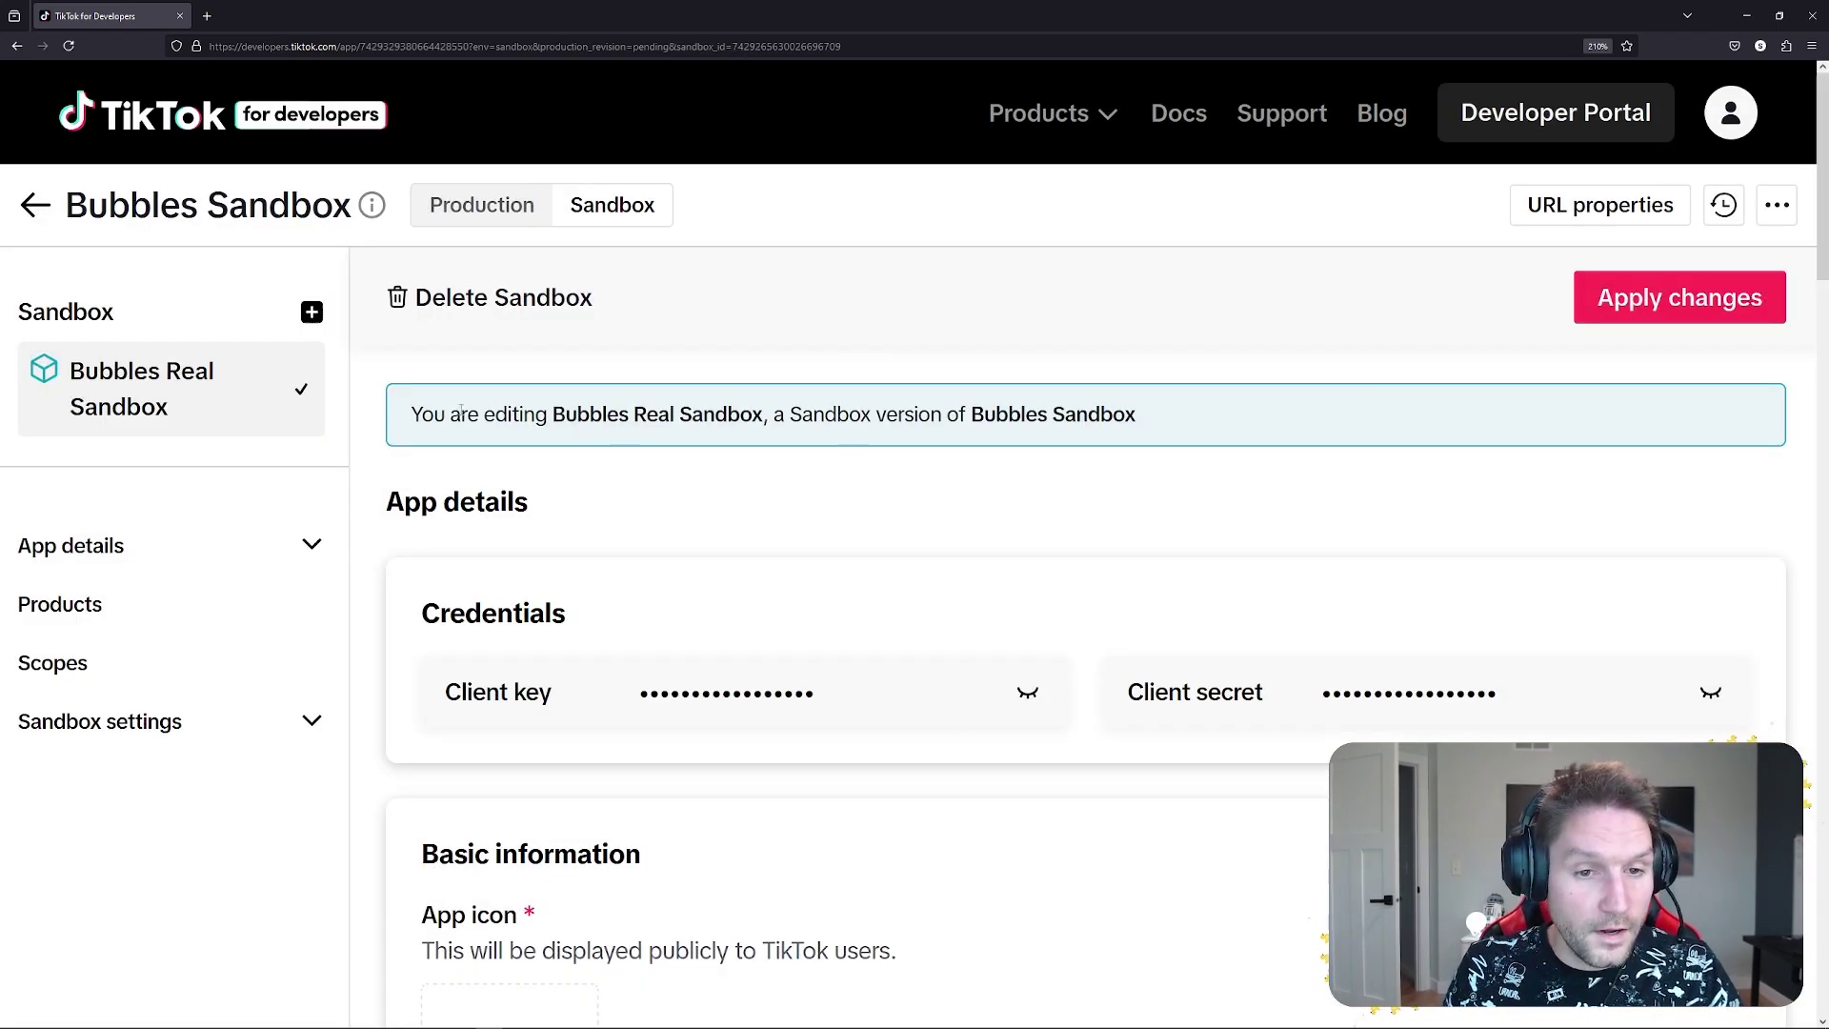
# Highlight the sandbox and parent app names in the notice, then scroll down to Basic information.
pyautogui.moveTo(564, 422); pyautogui.dragTo(767, 420)
pyautogui.click(912, 422)
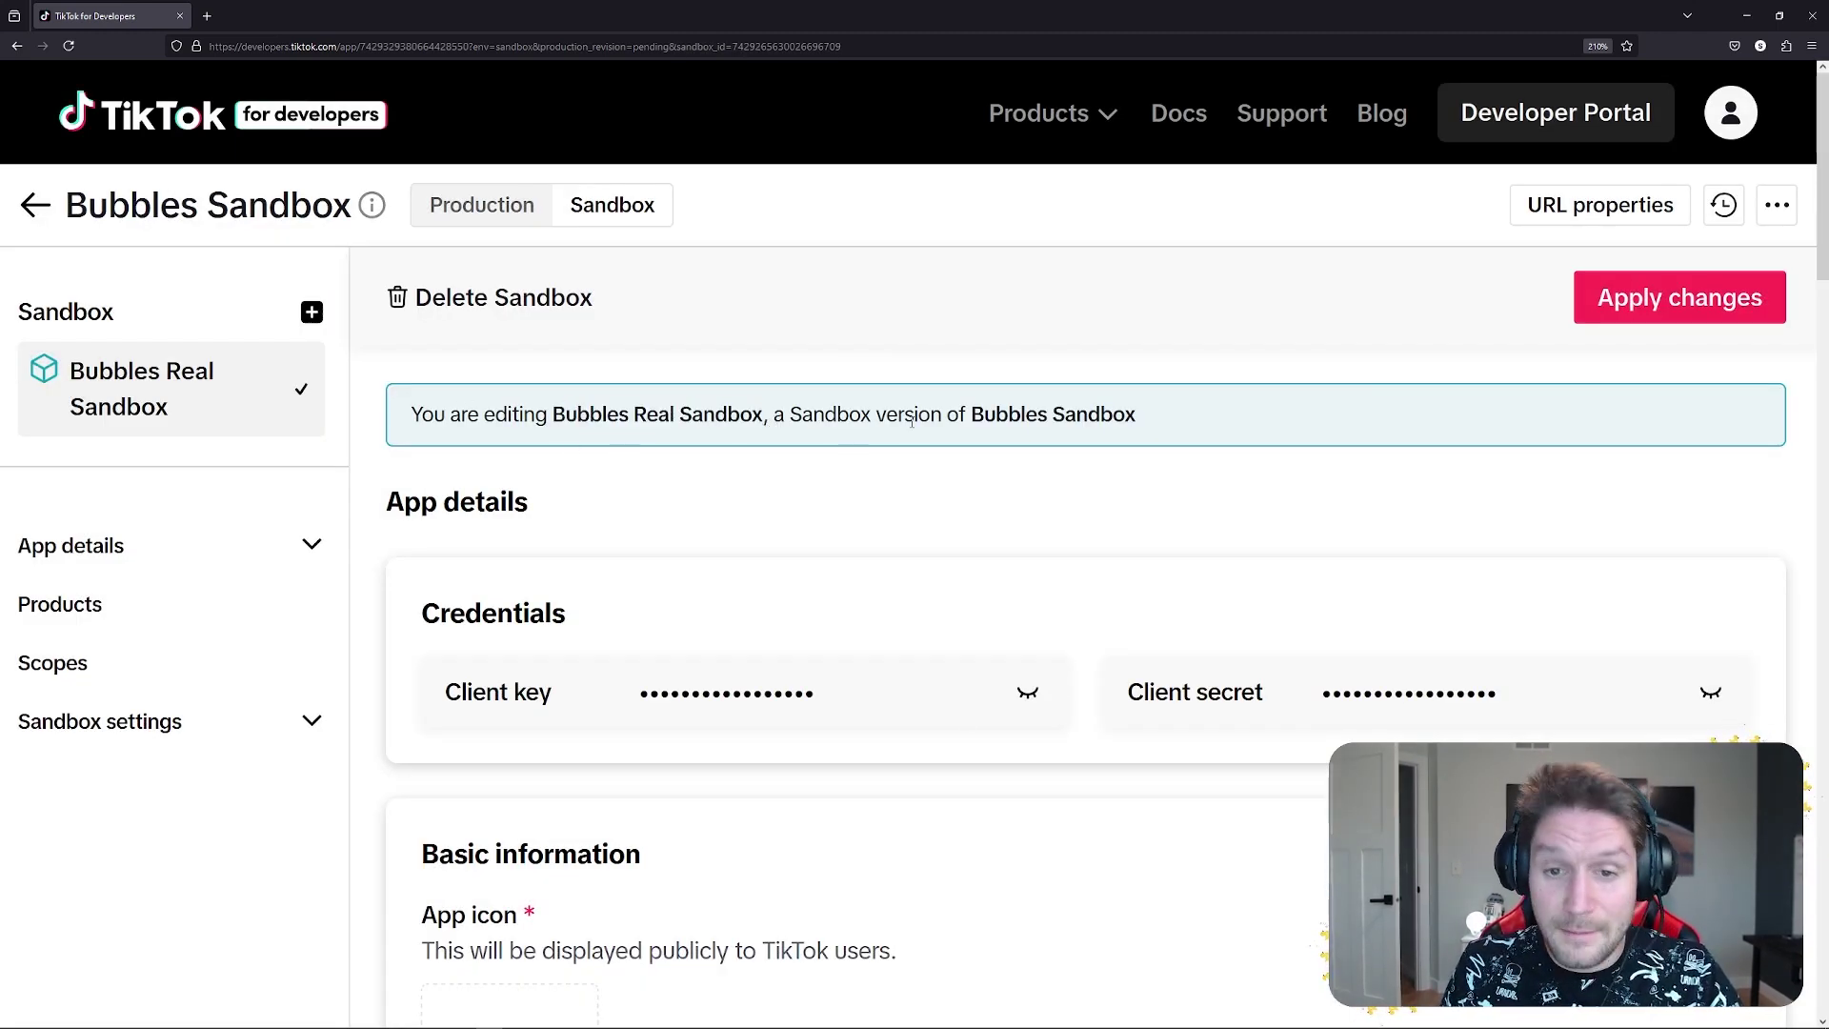
pyautogui.moveTo(969, 416); pyautogui.dragTo(1108, 452)
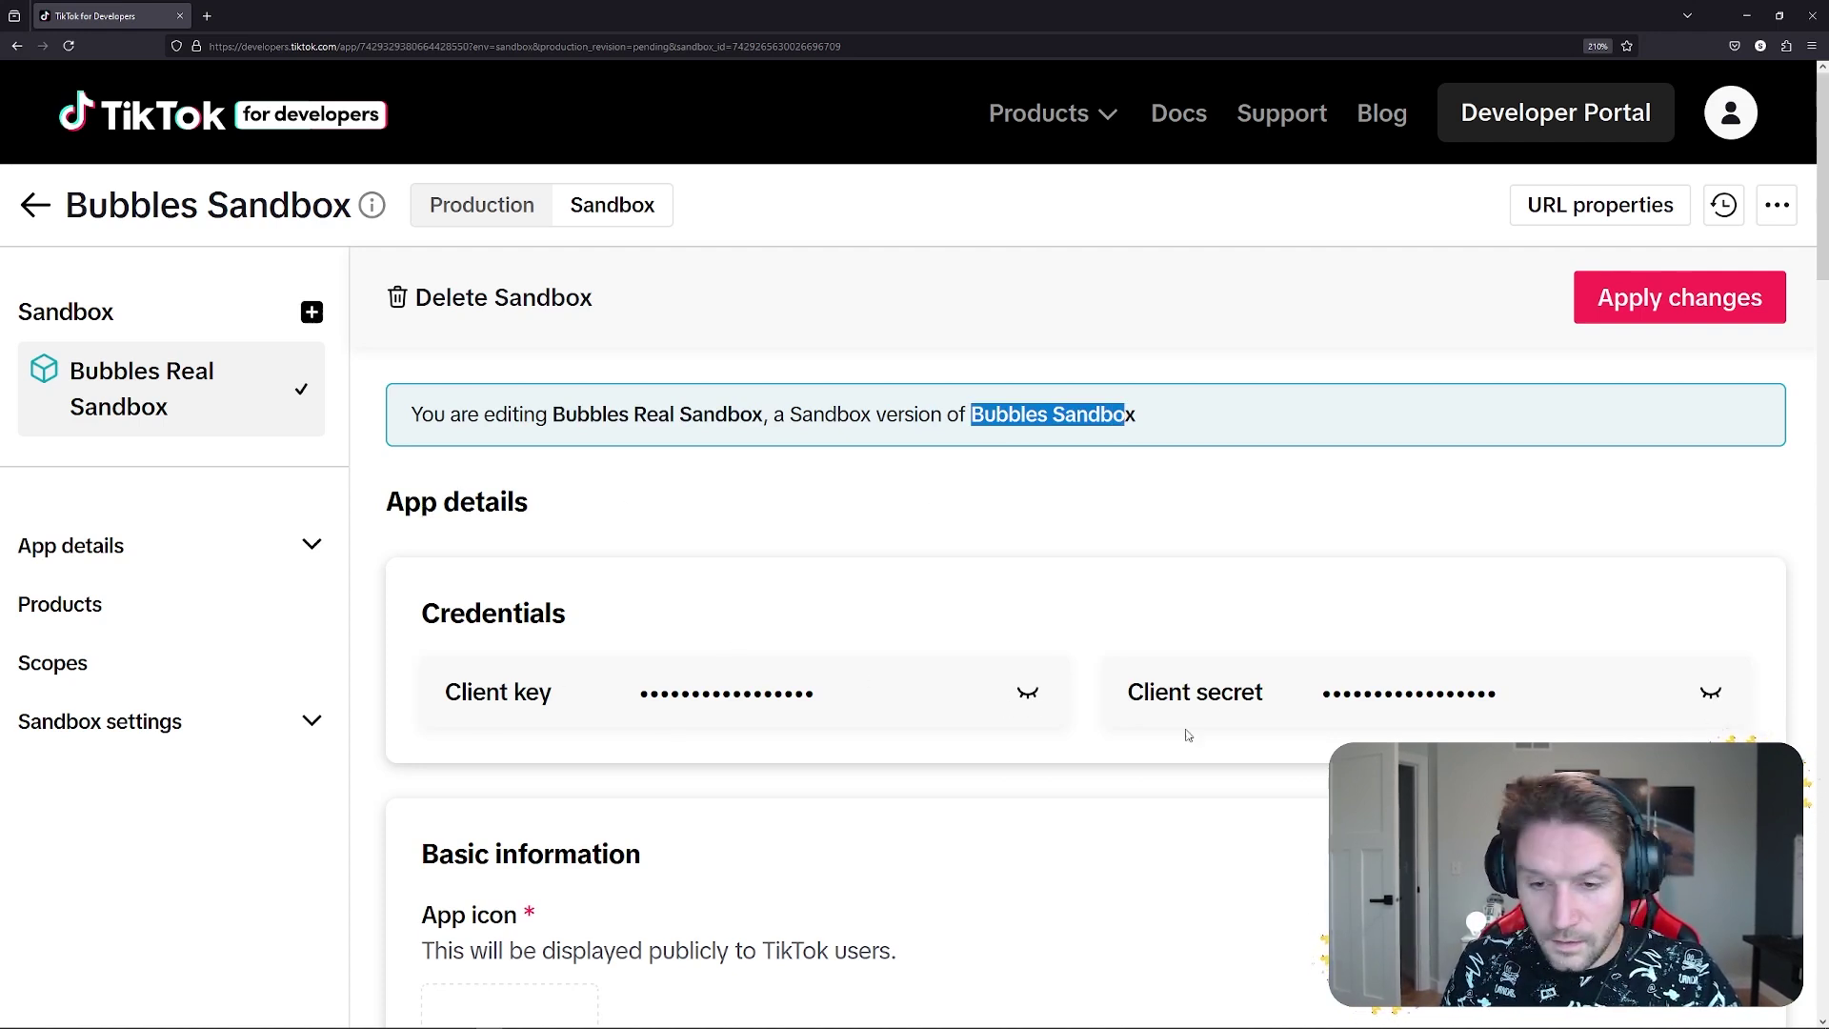
pyautogui.scroll(-3, 1029, 695)
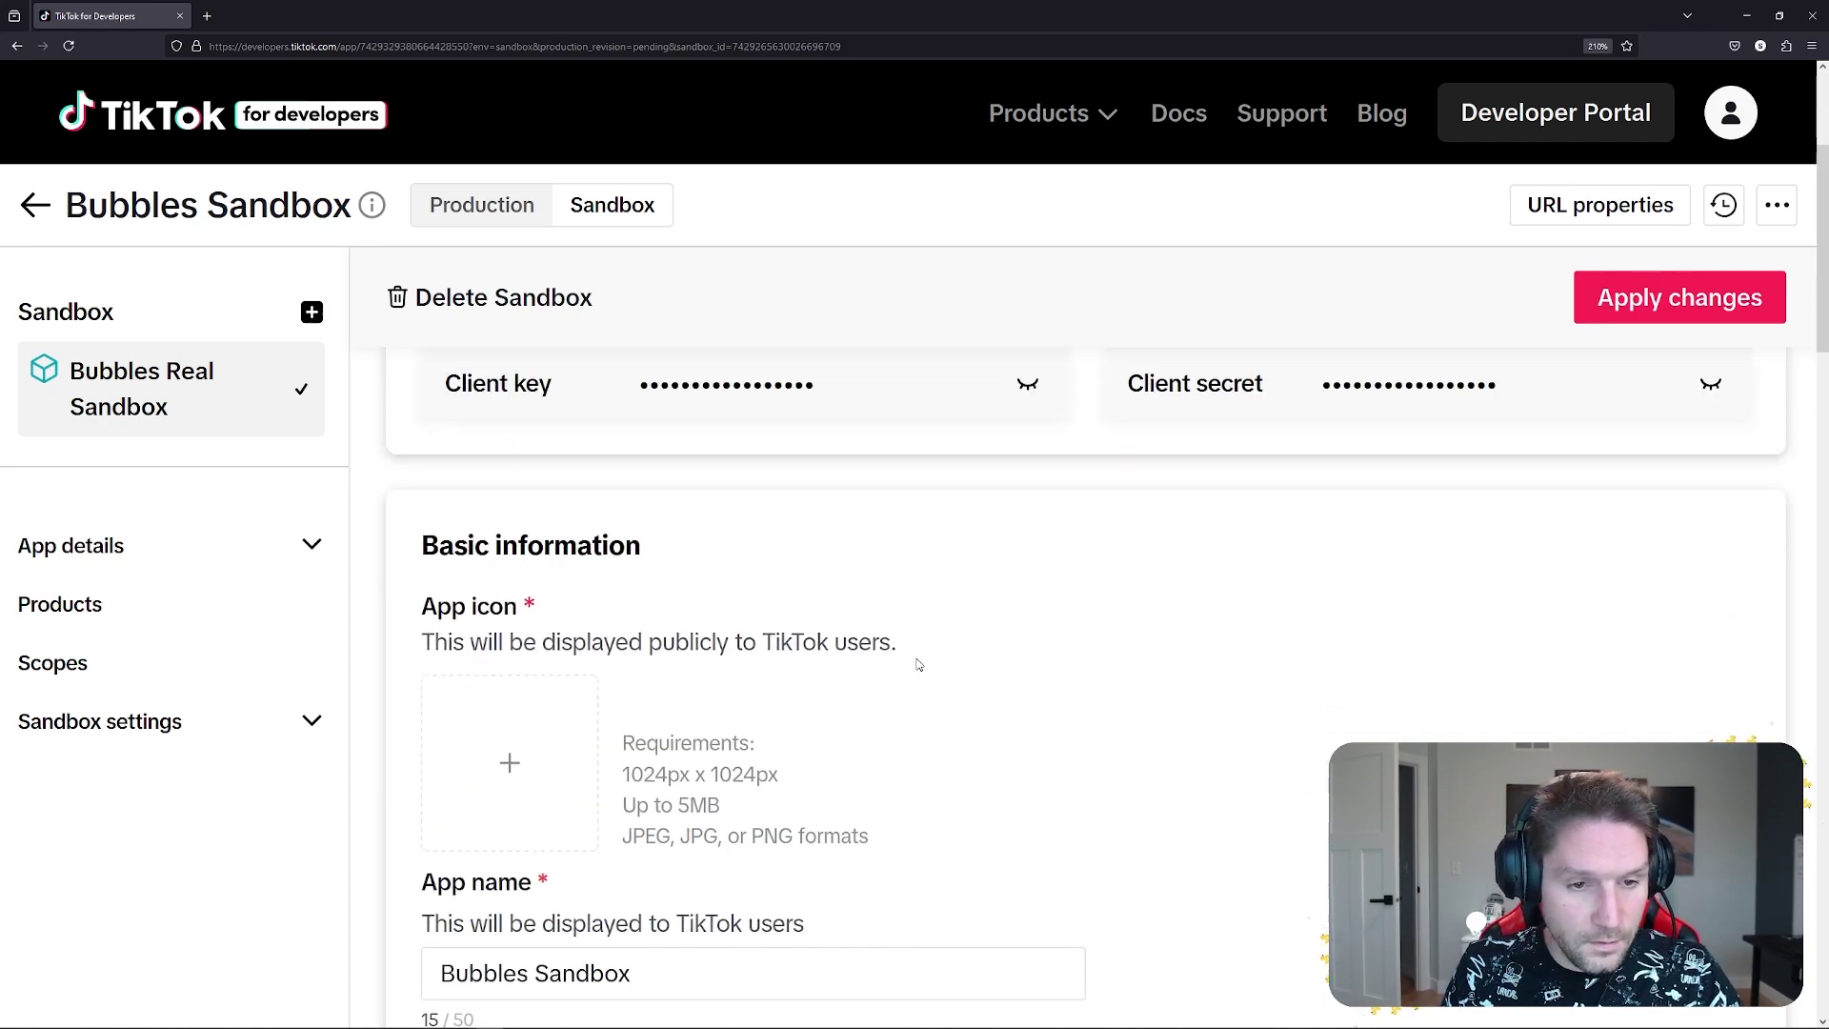
pyautogui.scroll(-2, 919, 664)
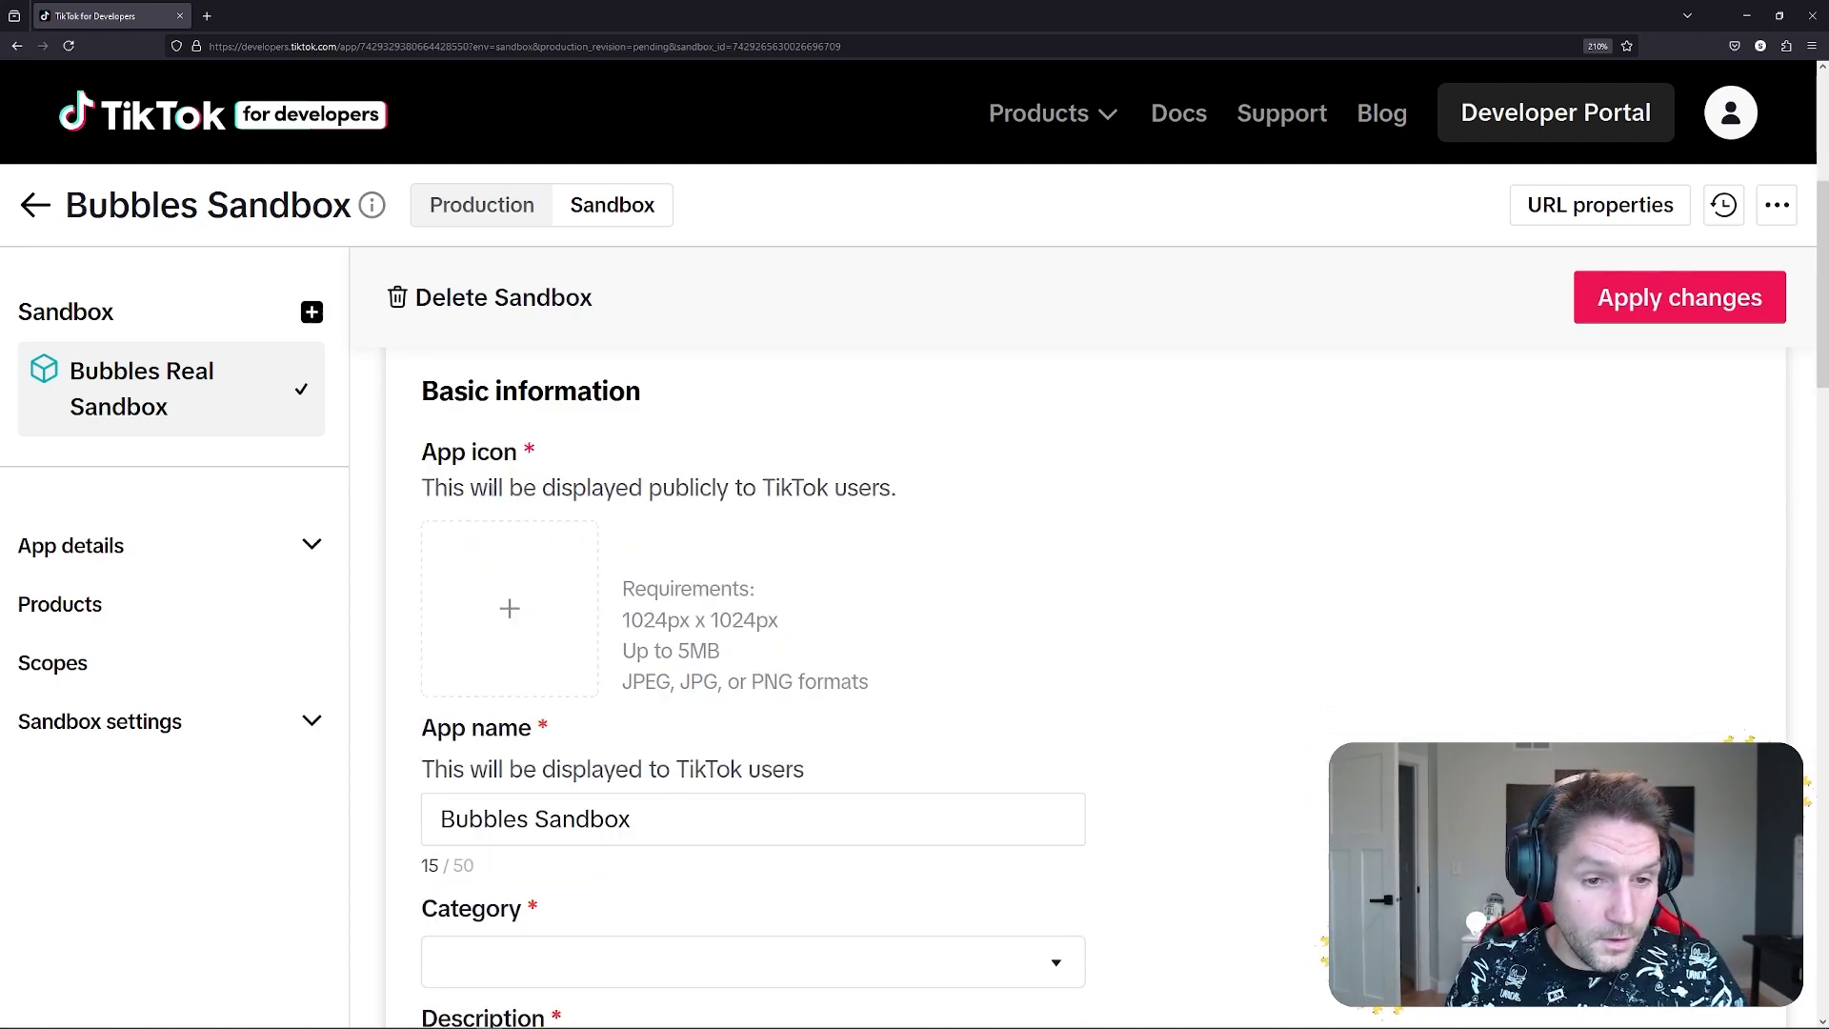
pyautogui.scroll(-2, 546, 657)
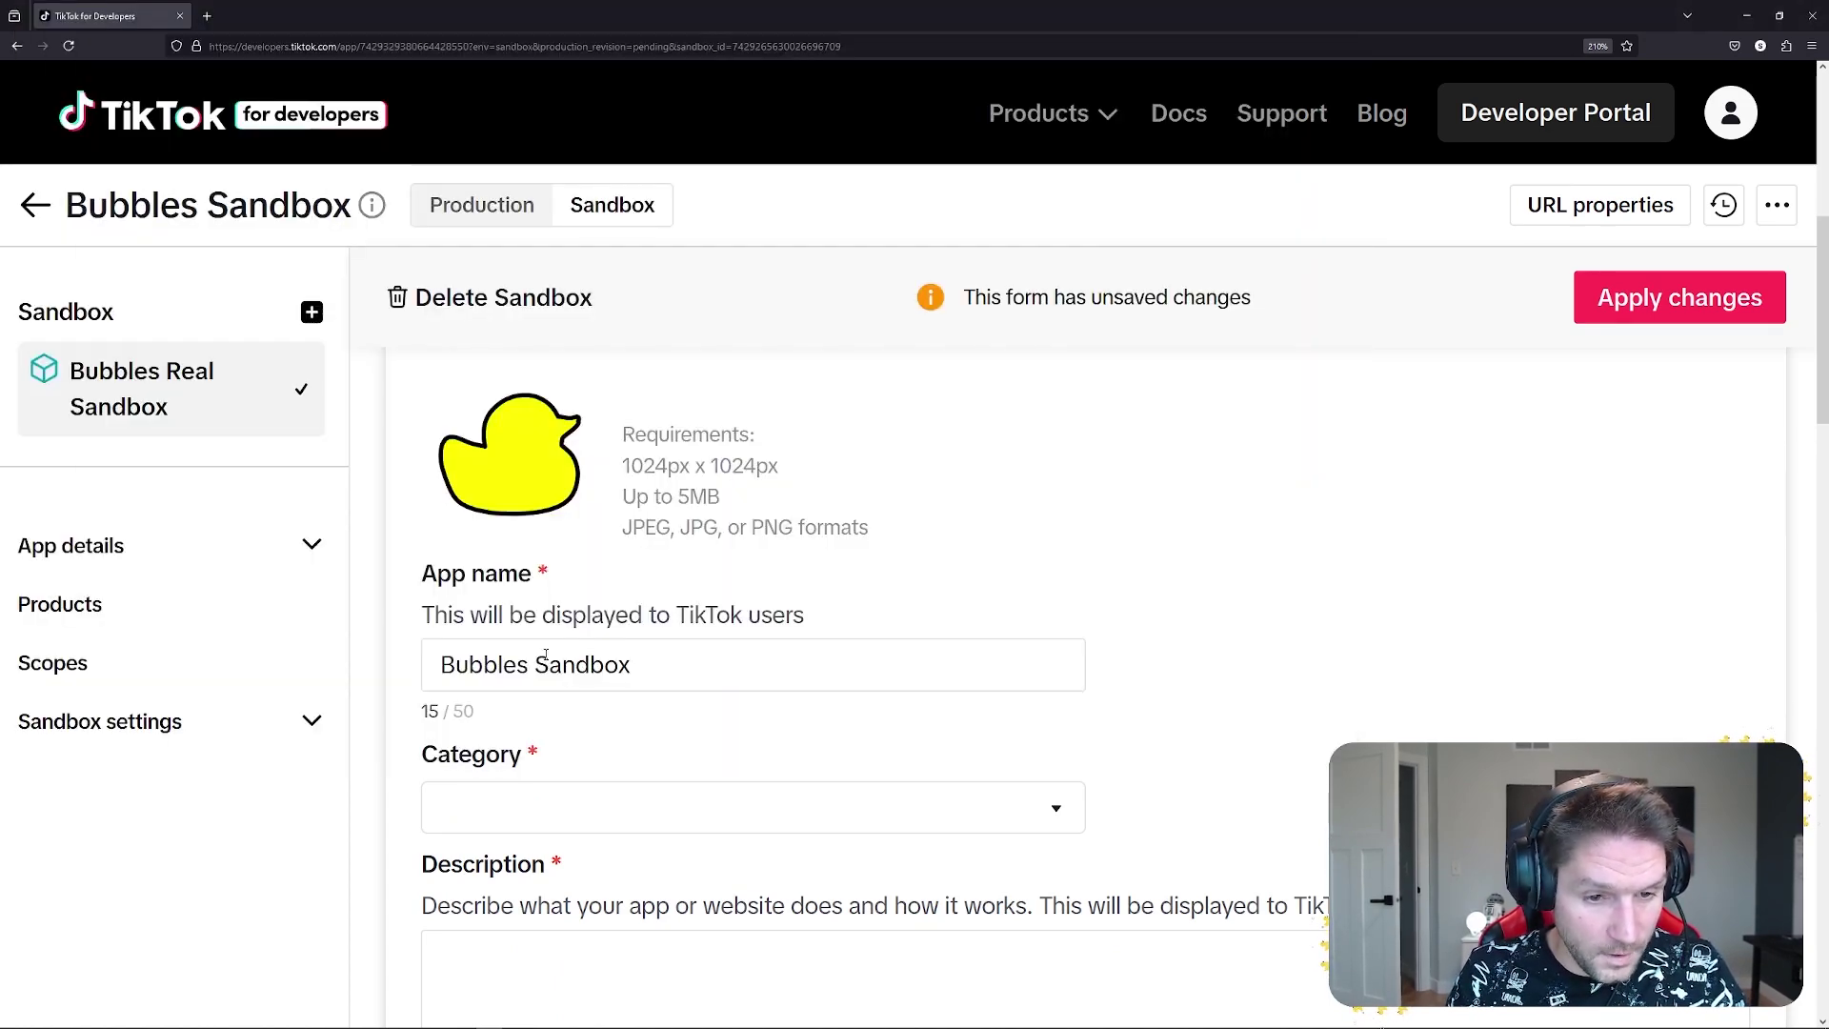
pyautogui.scroll(-2, 546, 655)
pyautogui.scroll(-2, 647, 505)
# Set the sandbox category to Education and begin writing the app description.
pyautogui.click(633, 498)
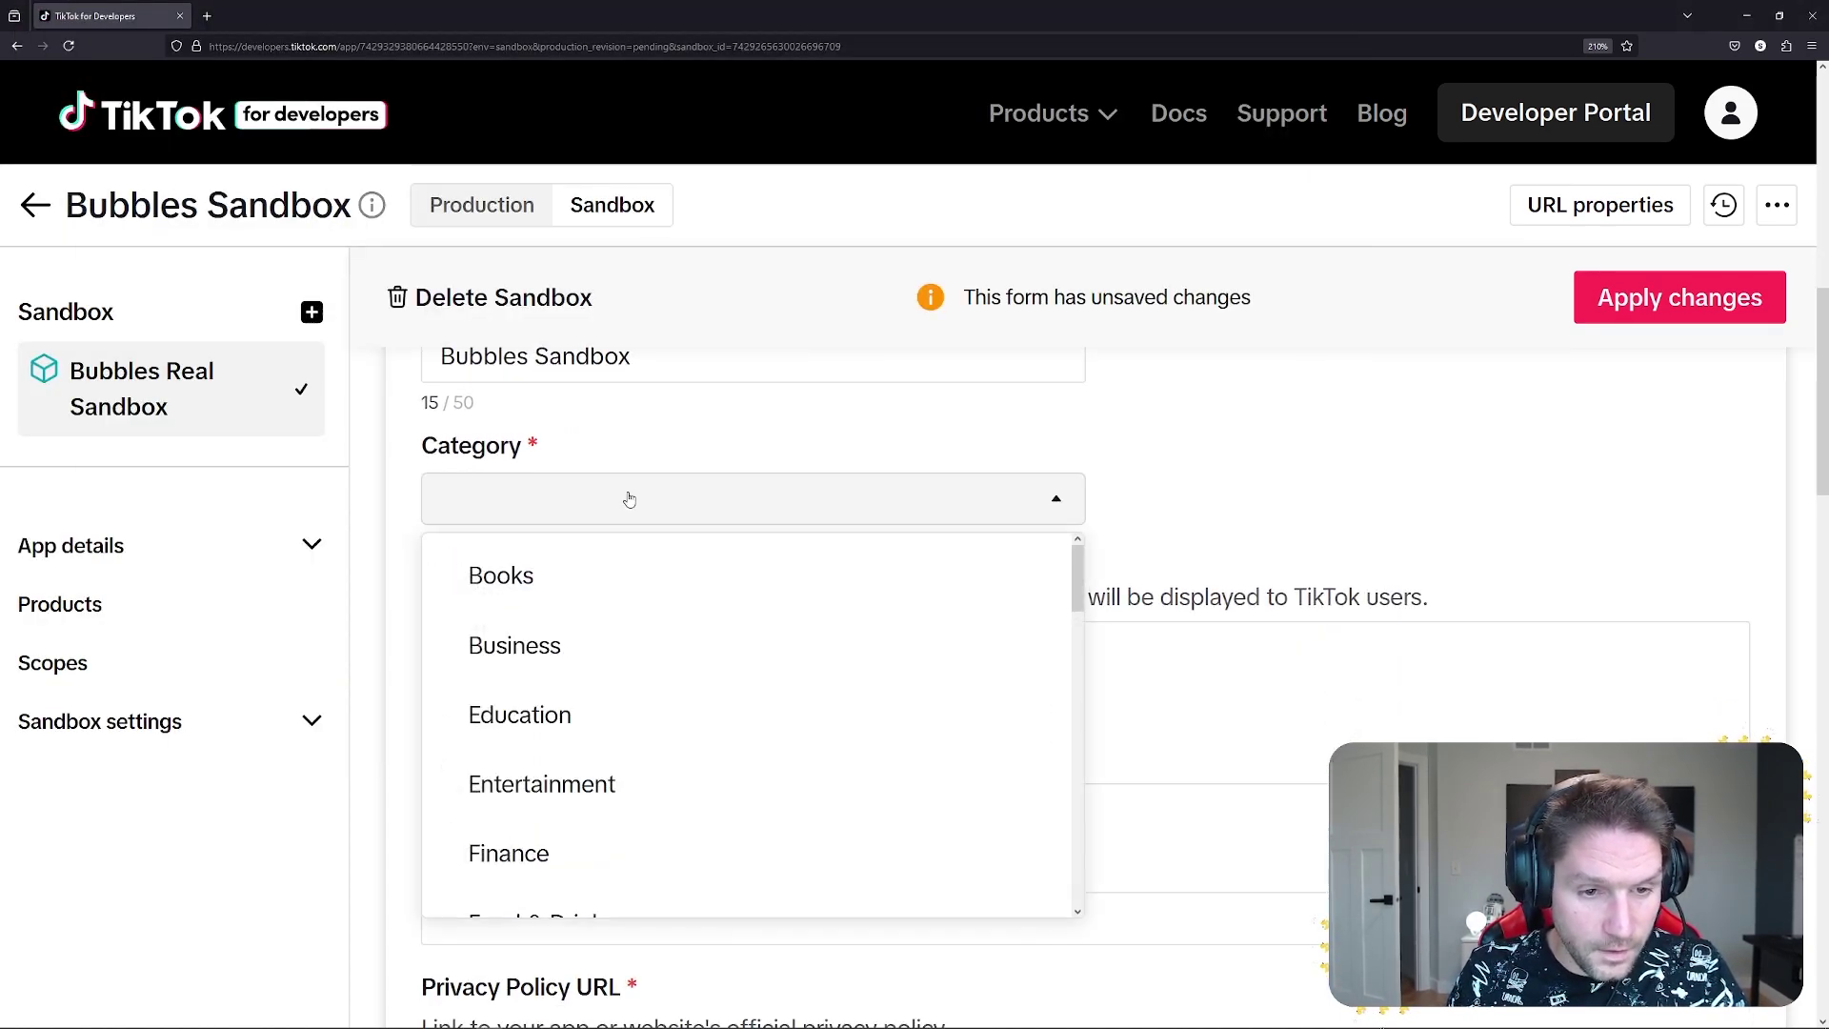
pyautogui.scroll(-4, 658, 651)
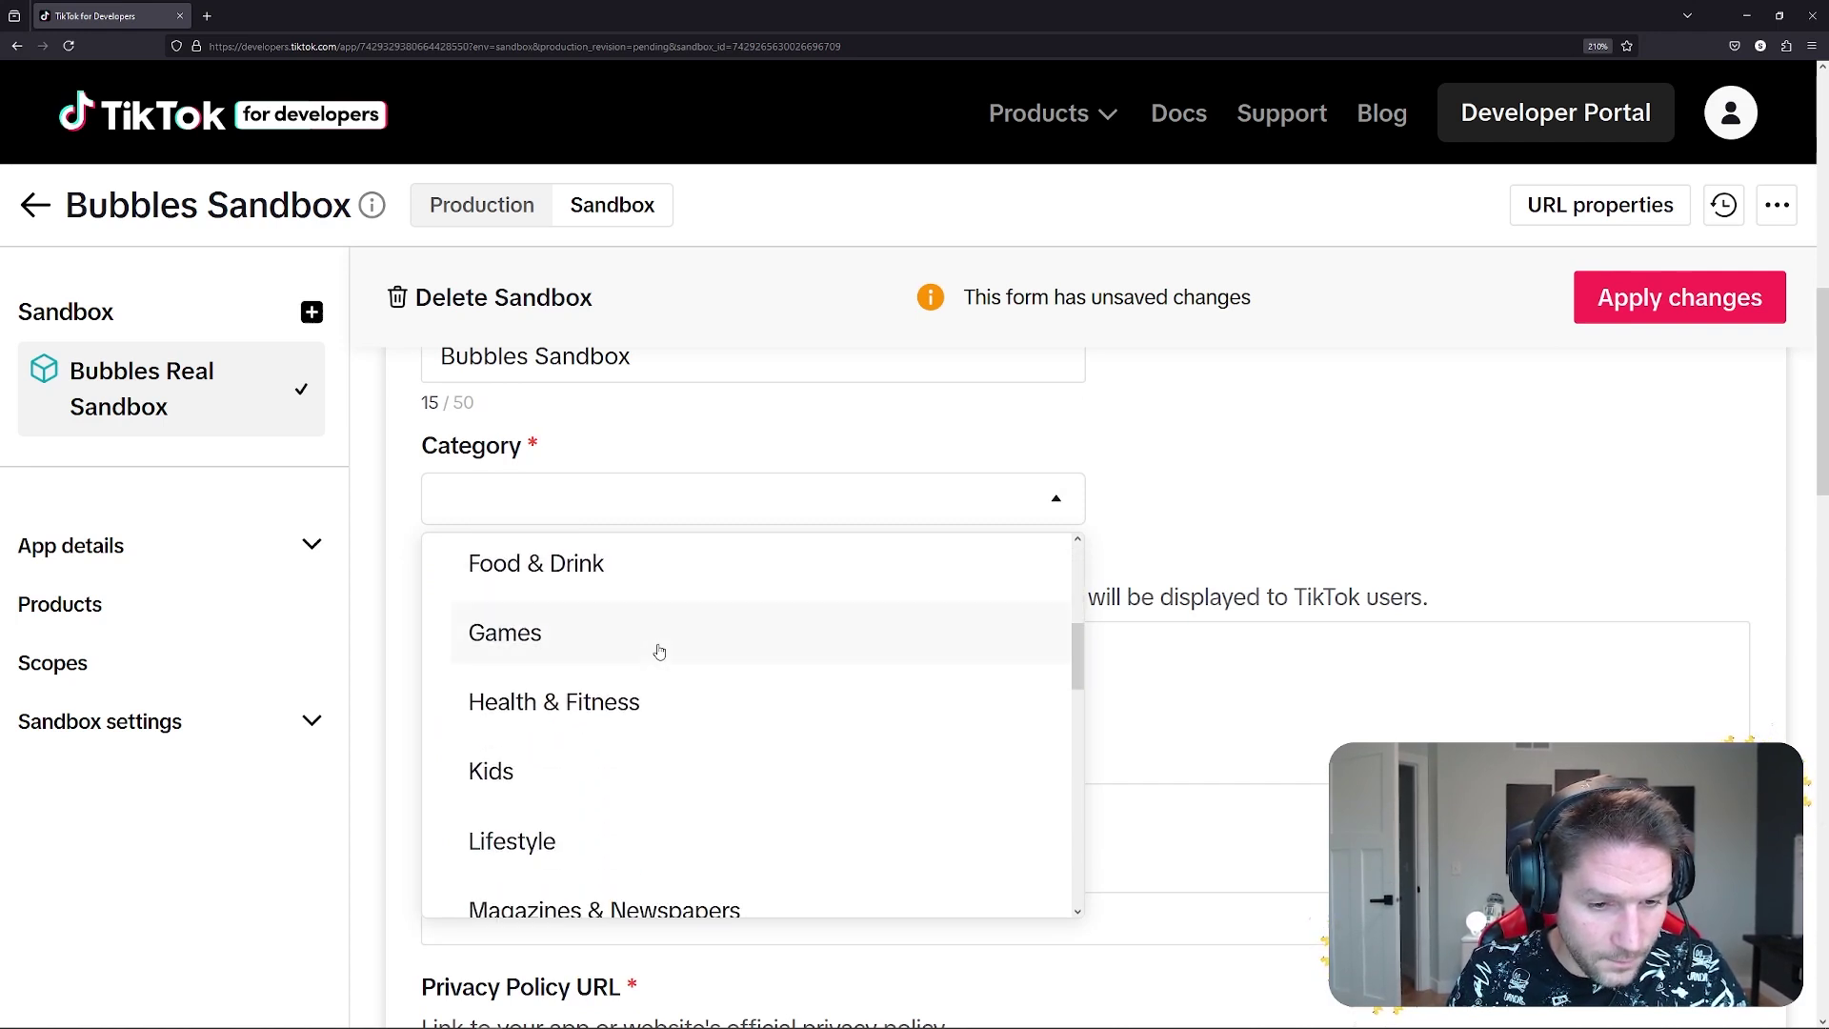
pyautogui.scroll(4, 658, 652)
pyautogui.click(538, 716)
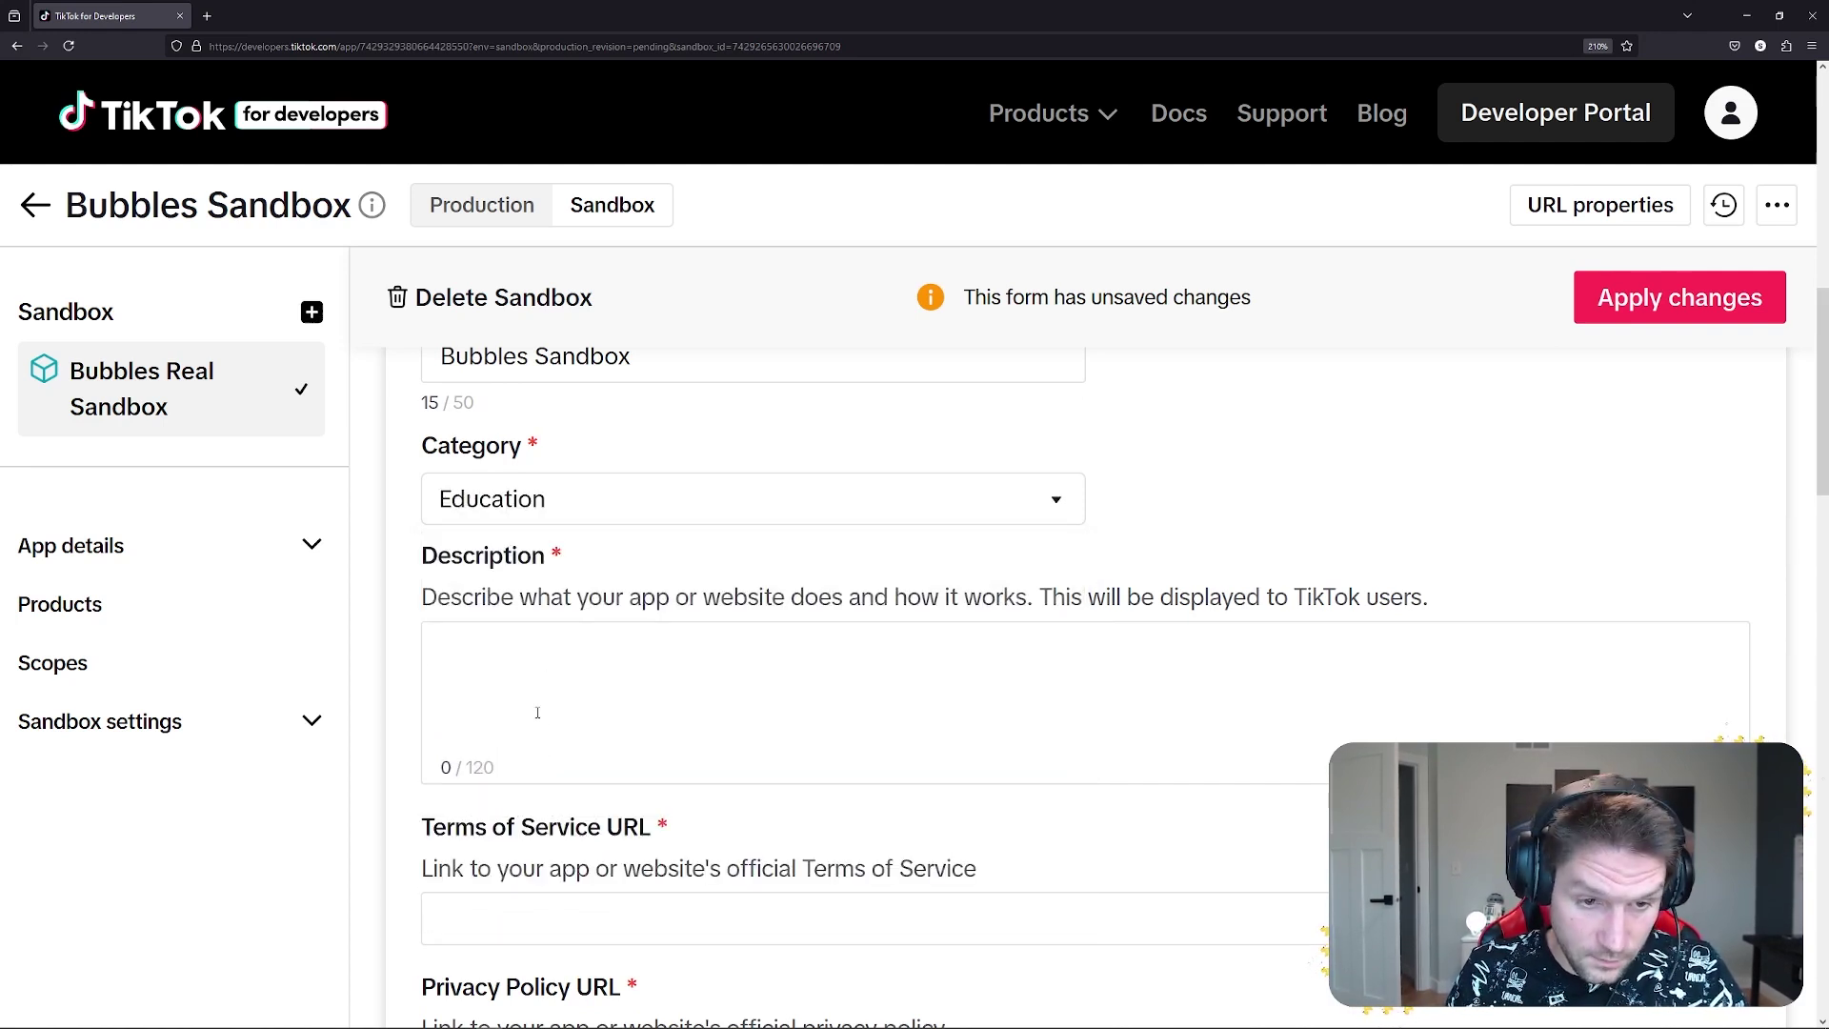
pyautogui.click(537, 710)
pyautogui.write('Th')
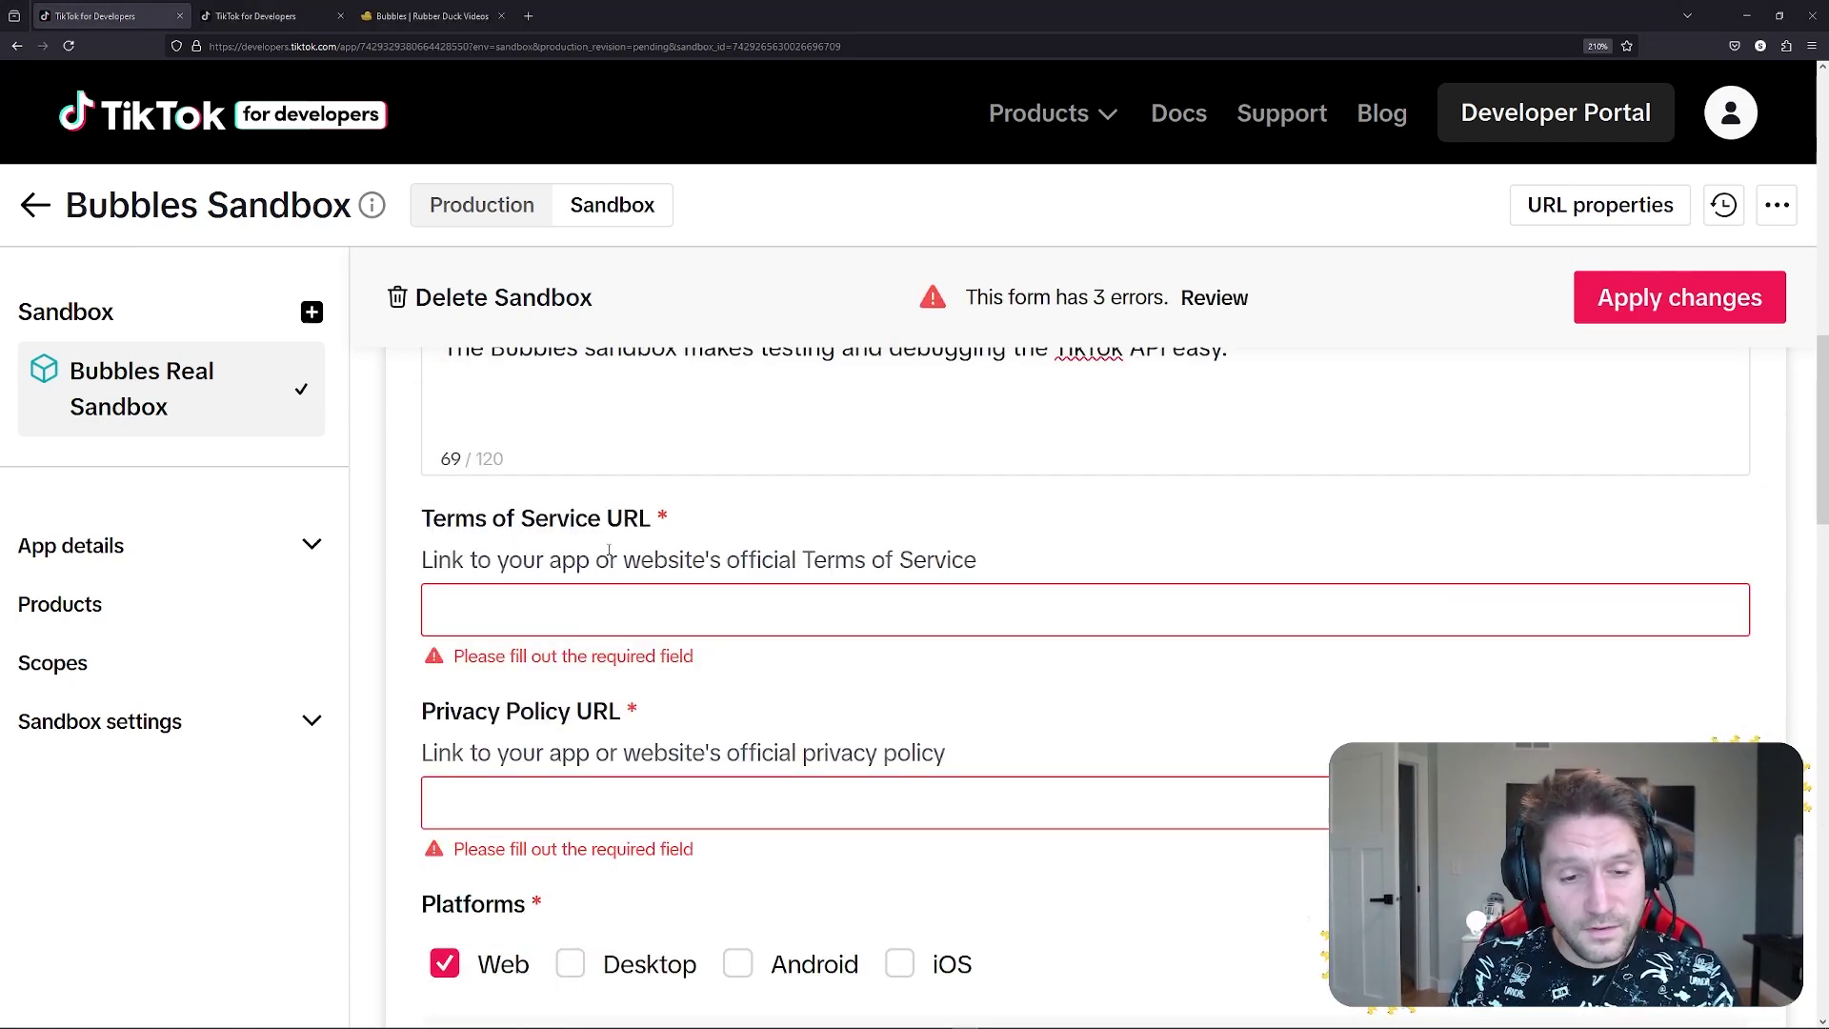
pyautogui.click(534, 599)
pyautogui.write('https://justinstolpe.com')
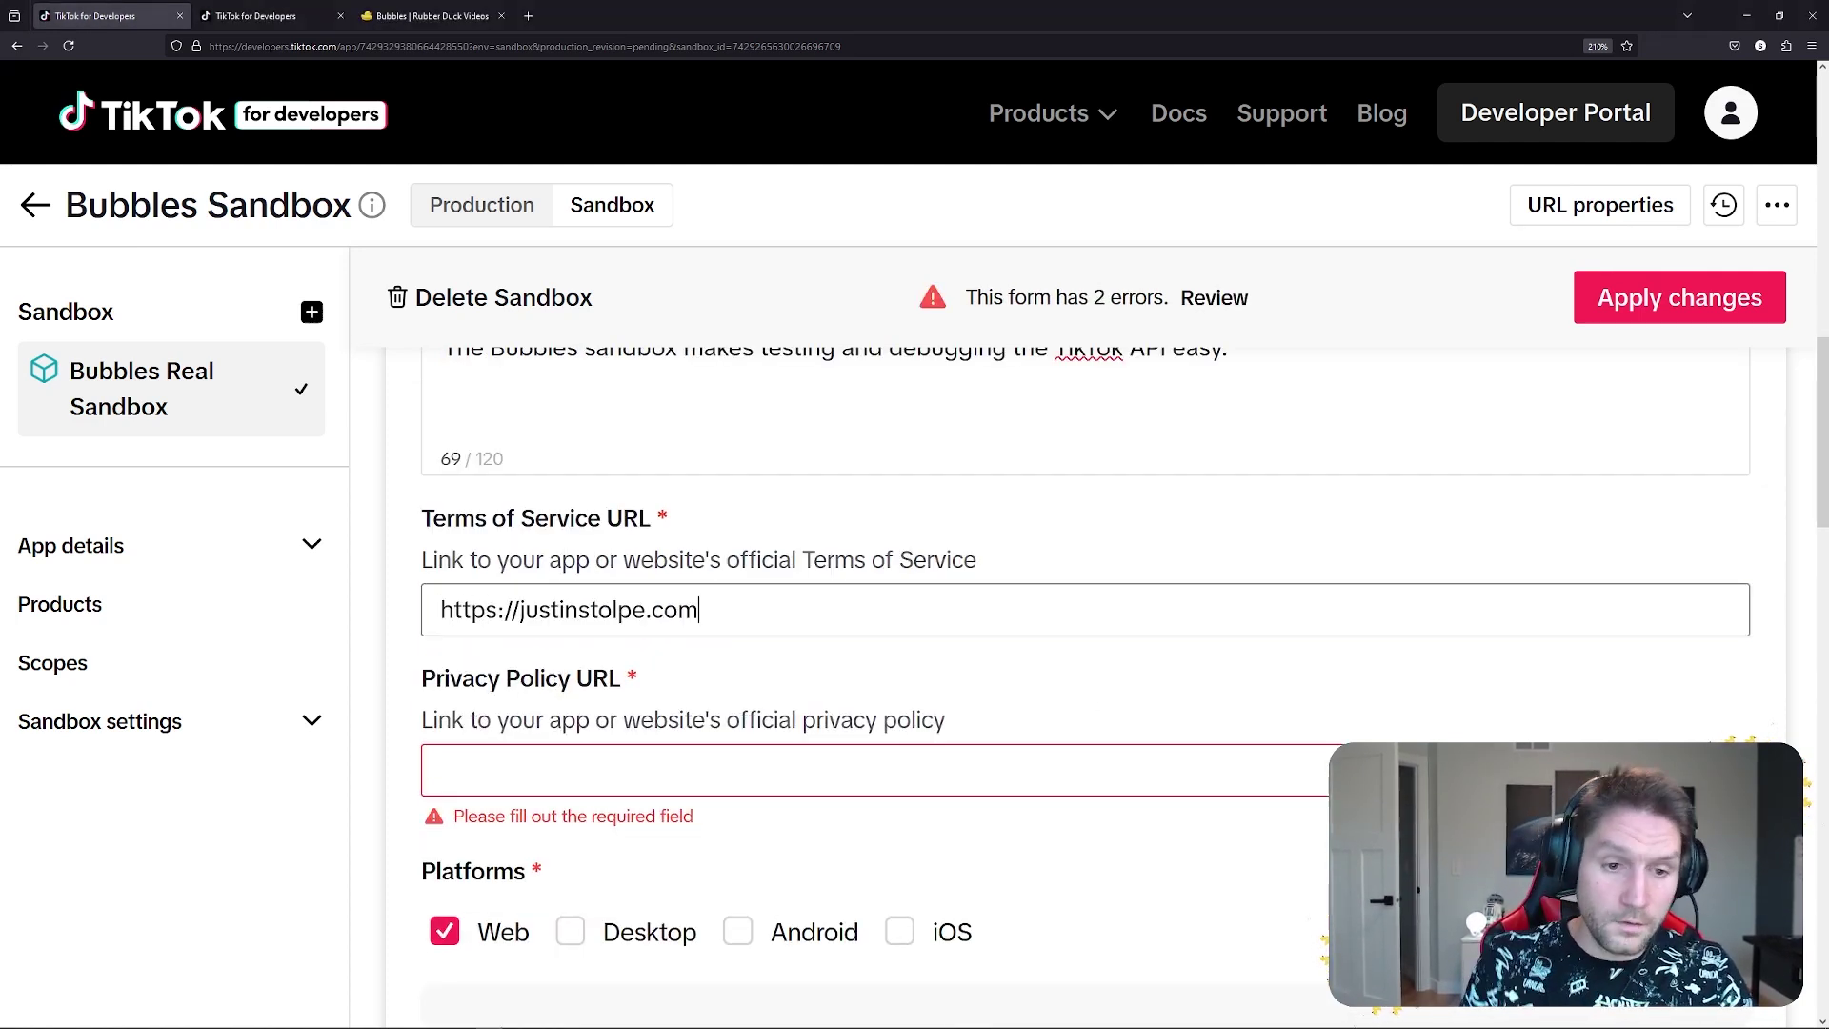
pyautogui.hotkey('ctrl', 'a')
pyautogui.hotkey('ctrl', 'c')
pyautogui.click(487, 755)
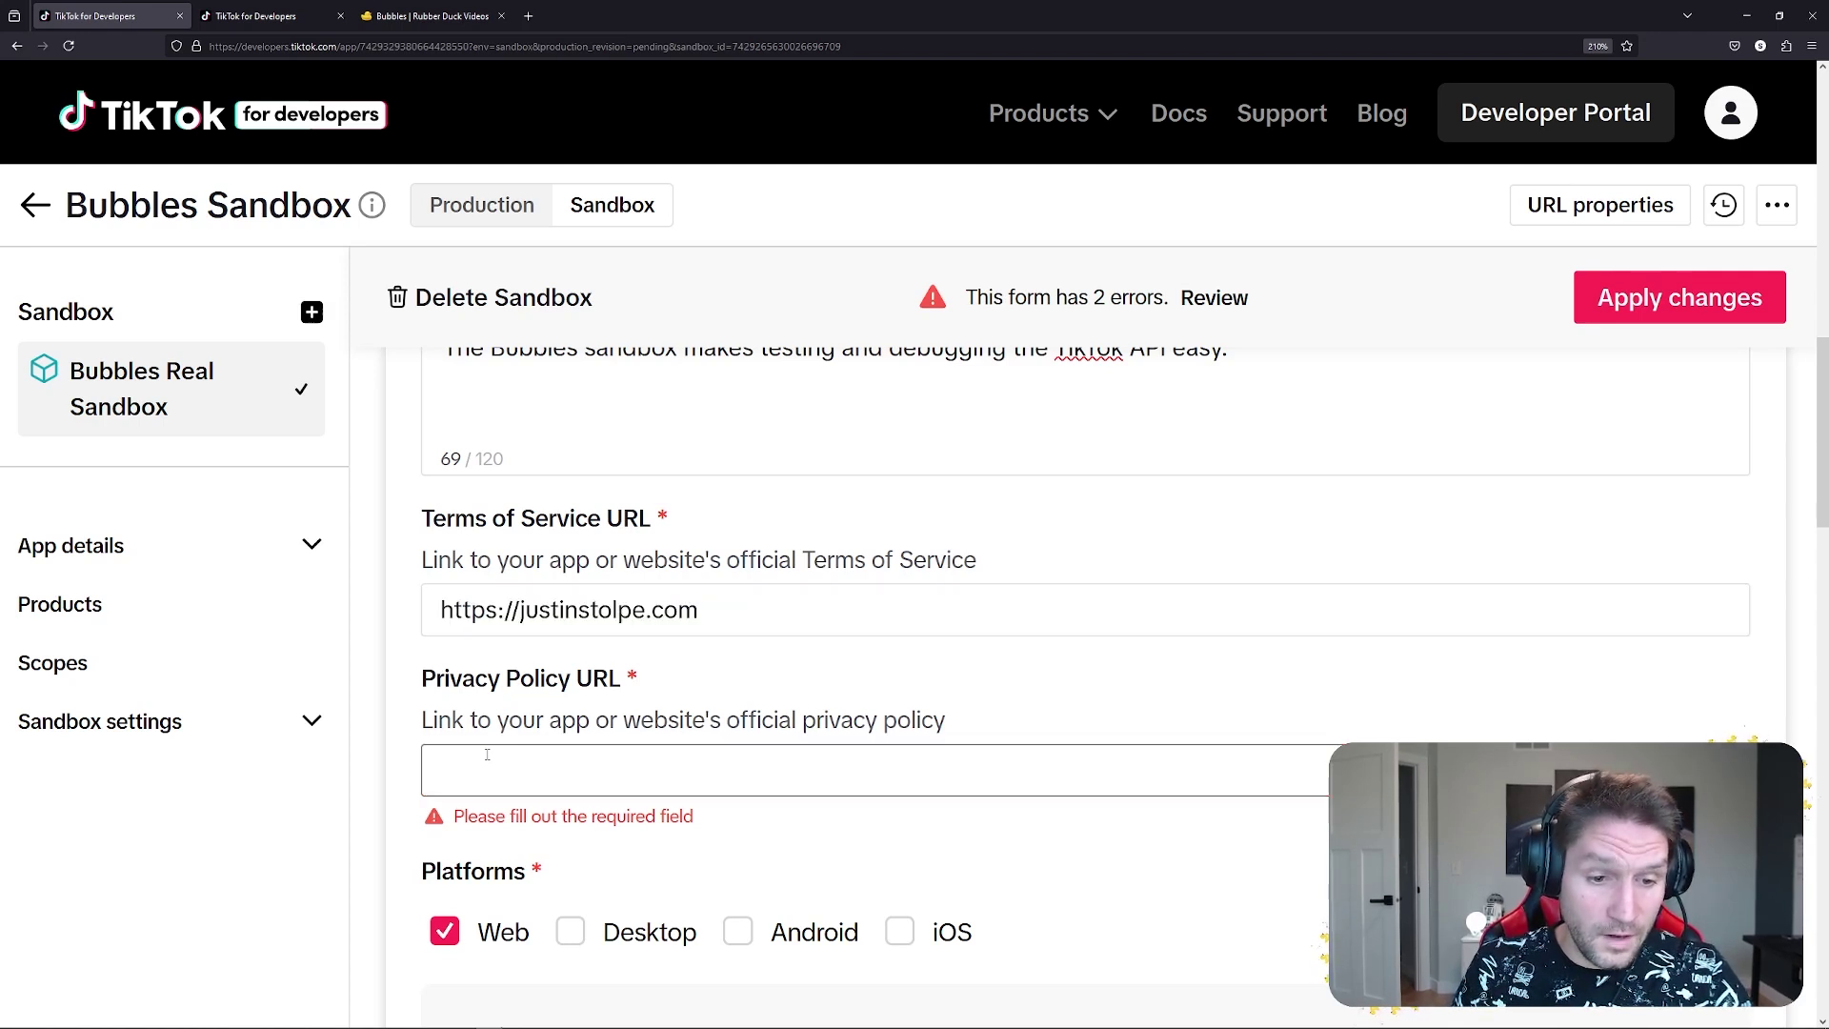
pyautogui.hotkey('ctrl', 'v')
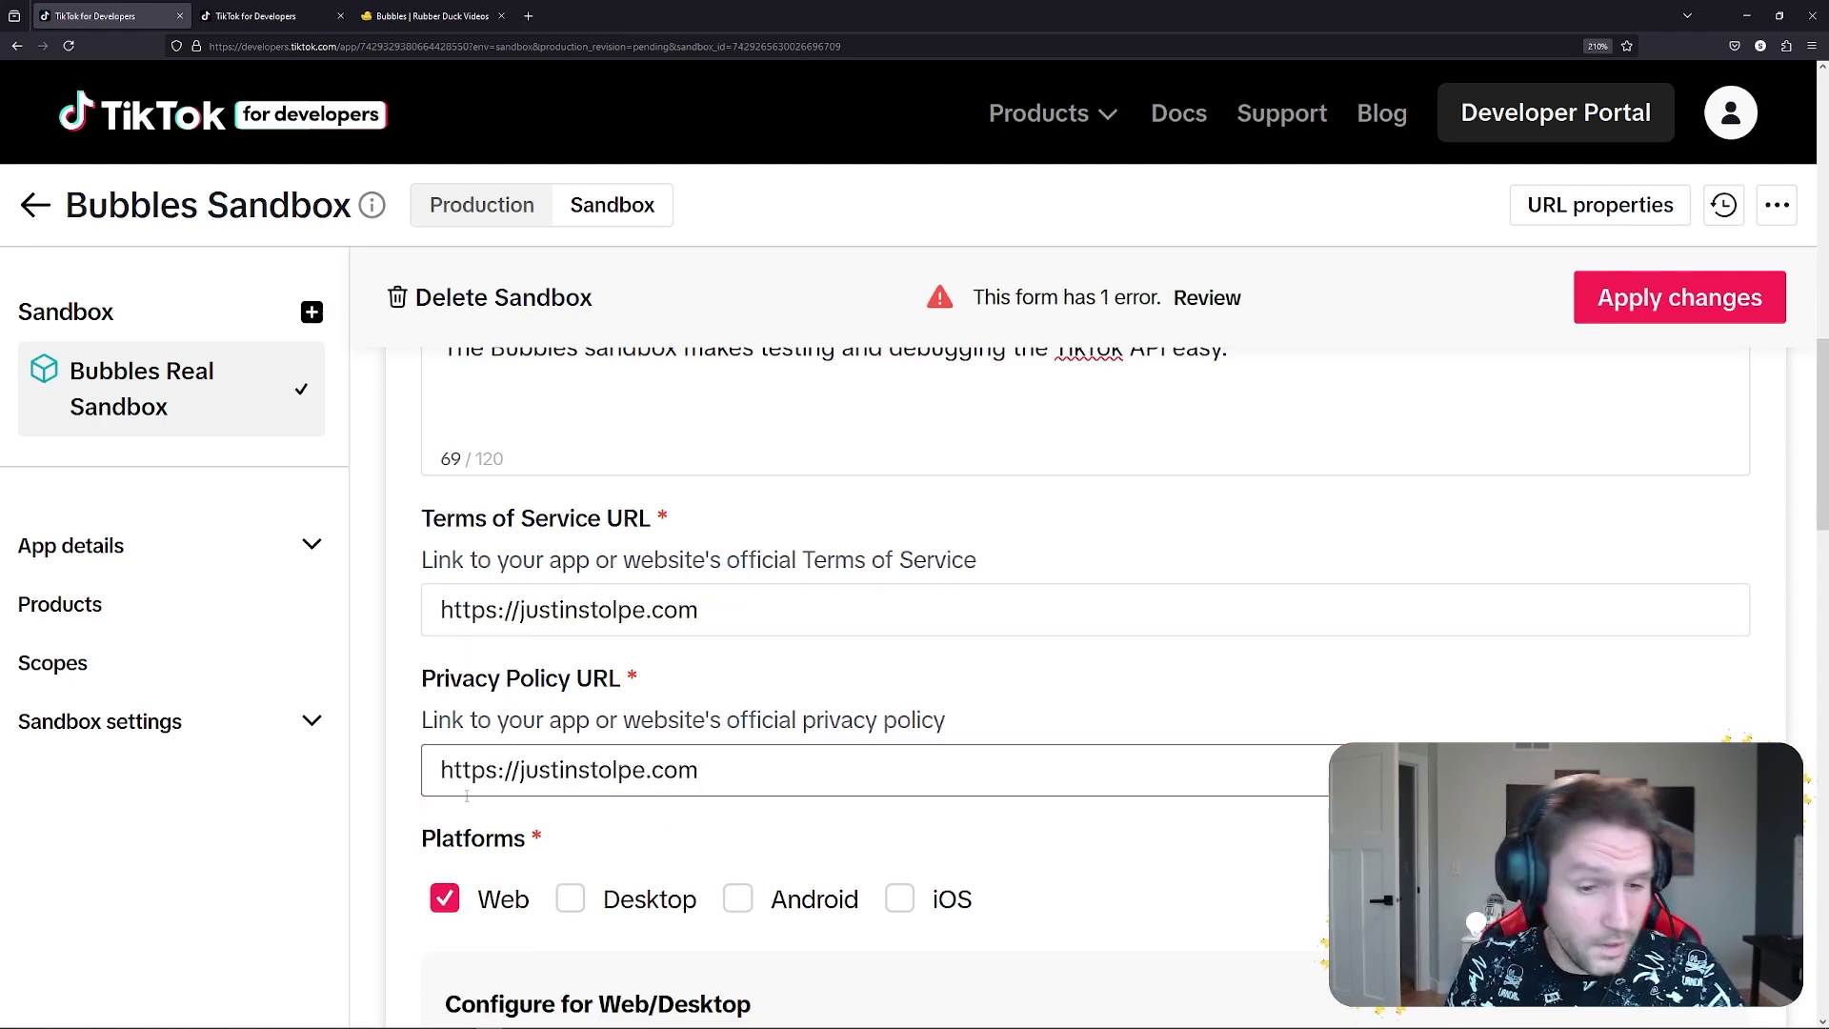
pyautogui.scroll(-3, 424, 804)
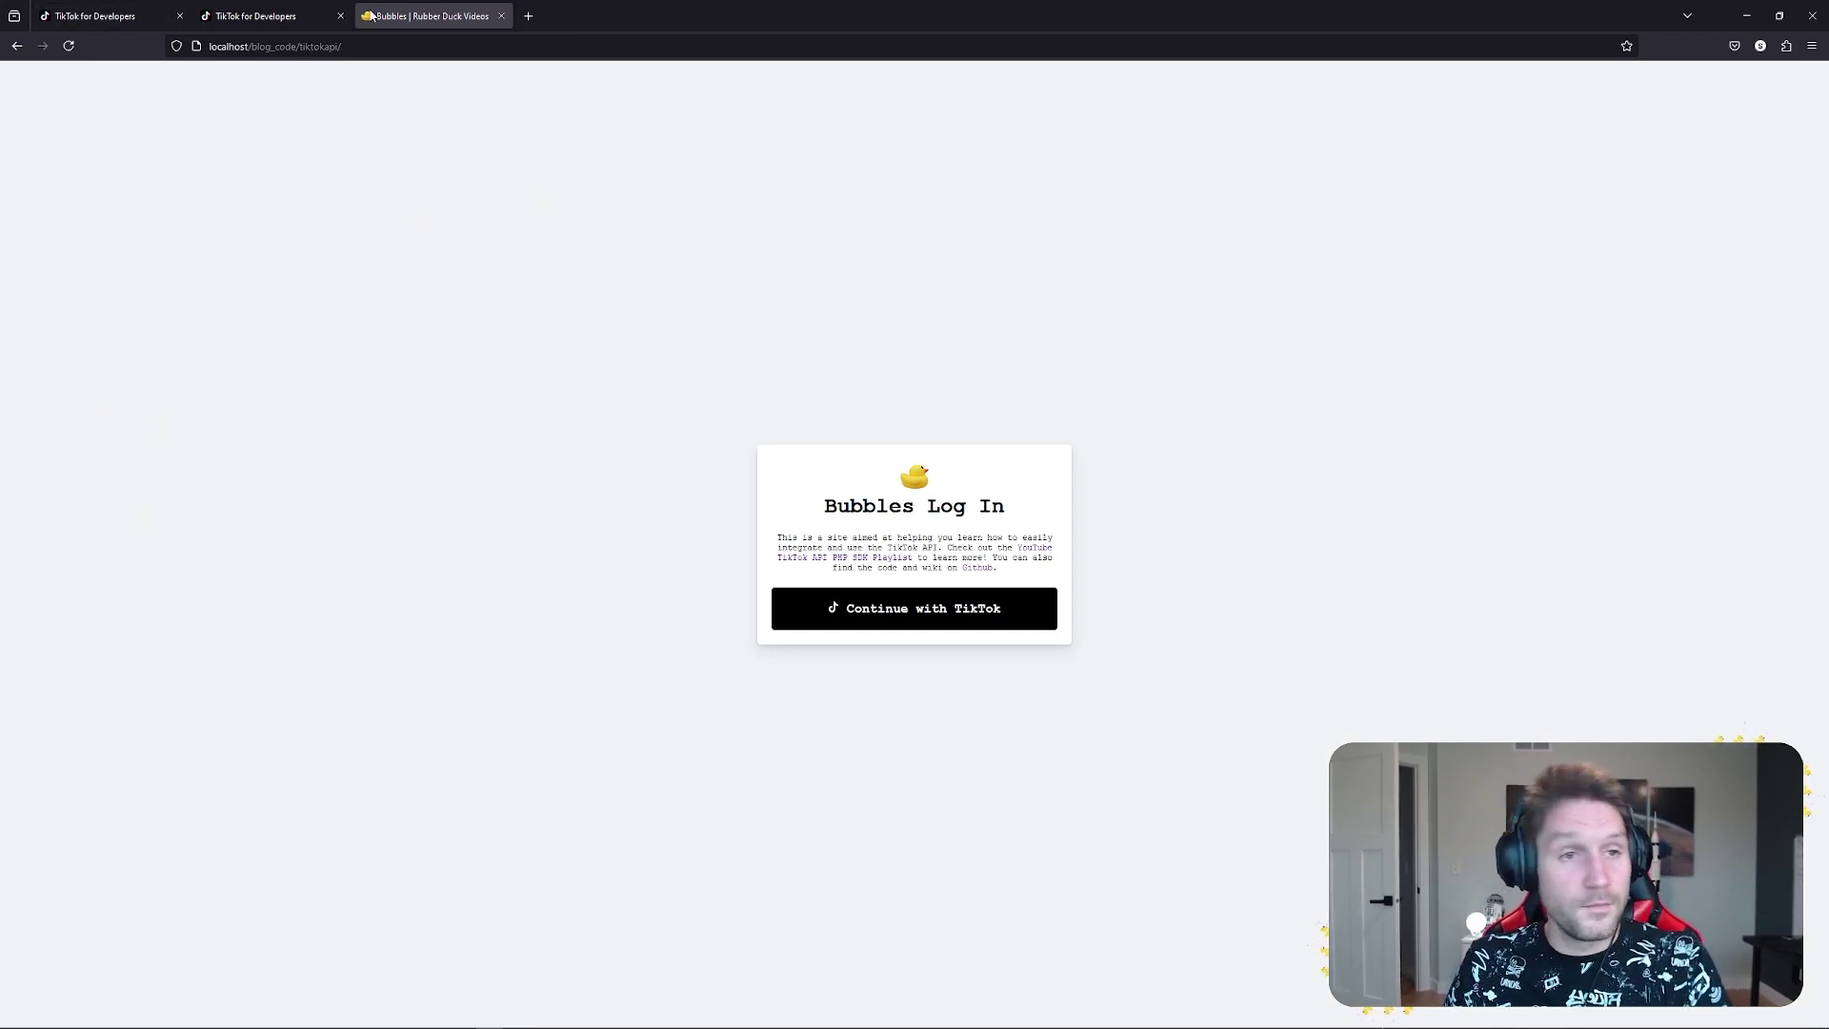
pyautogui.click(94, 19)
pyautogui.write('http://localhost/blog_code/tiktokapi/')
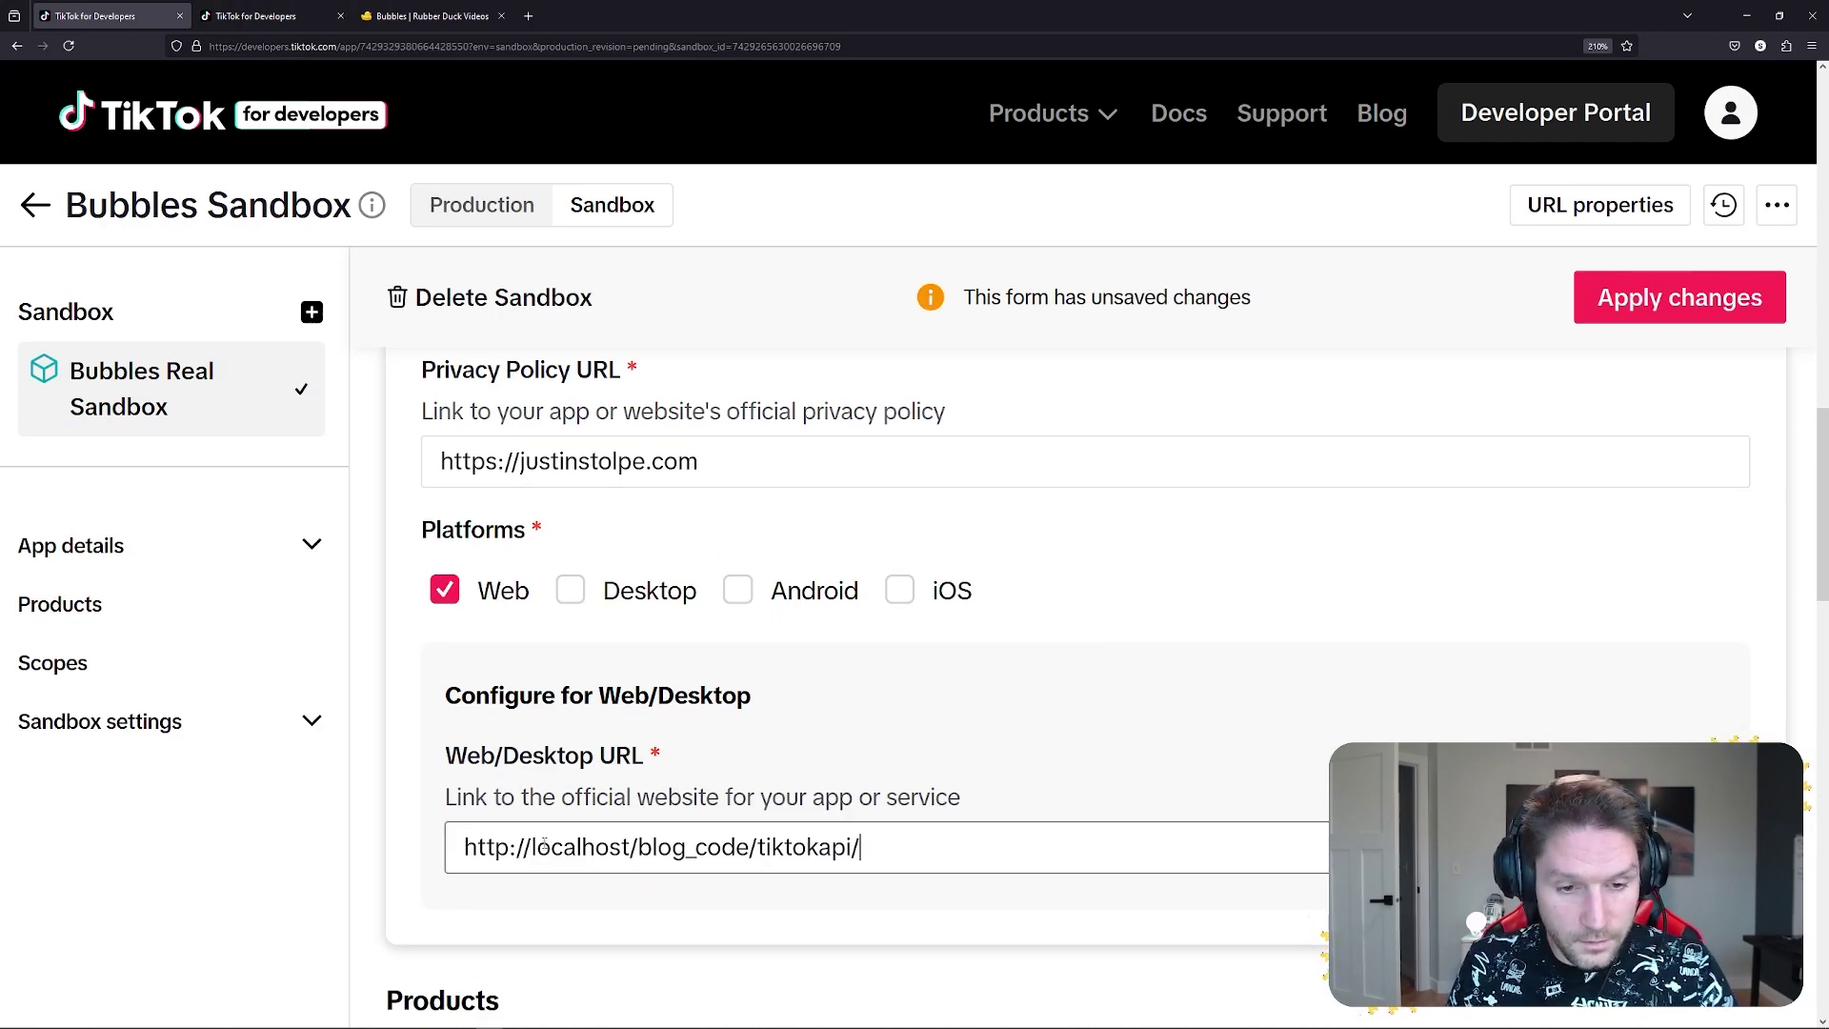
pyautogui.scroll(-2, 544, 825)
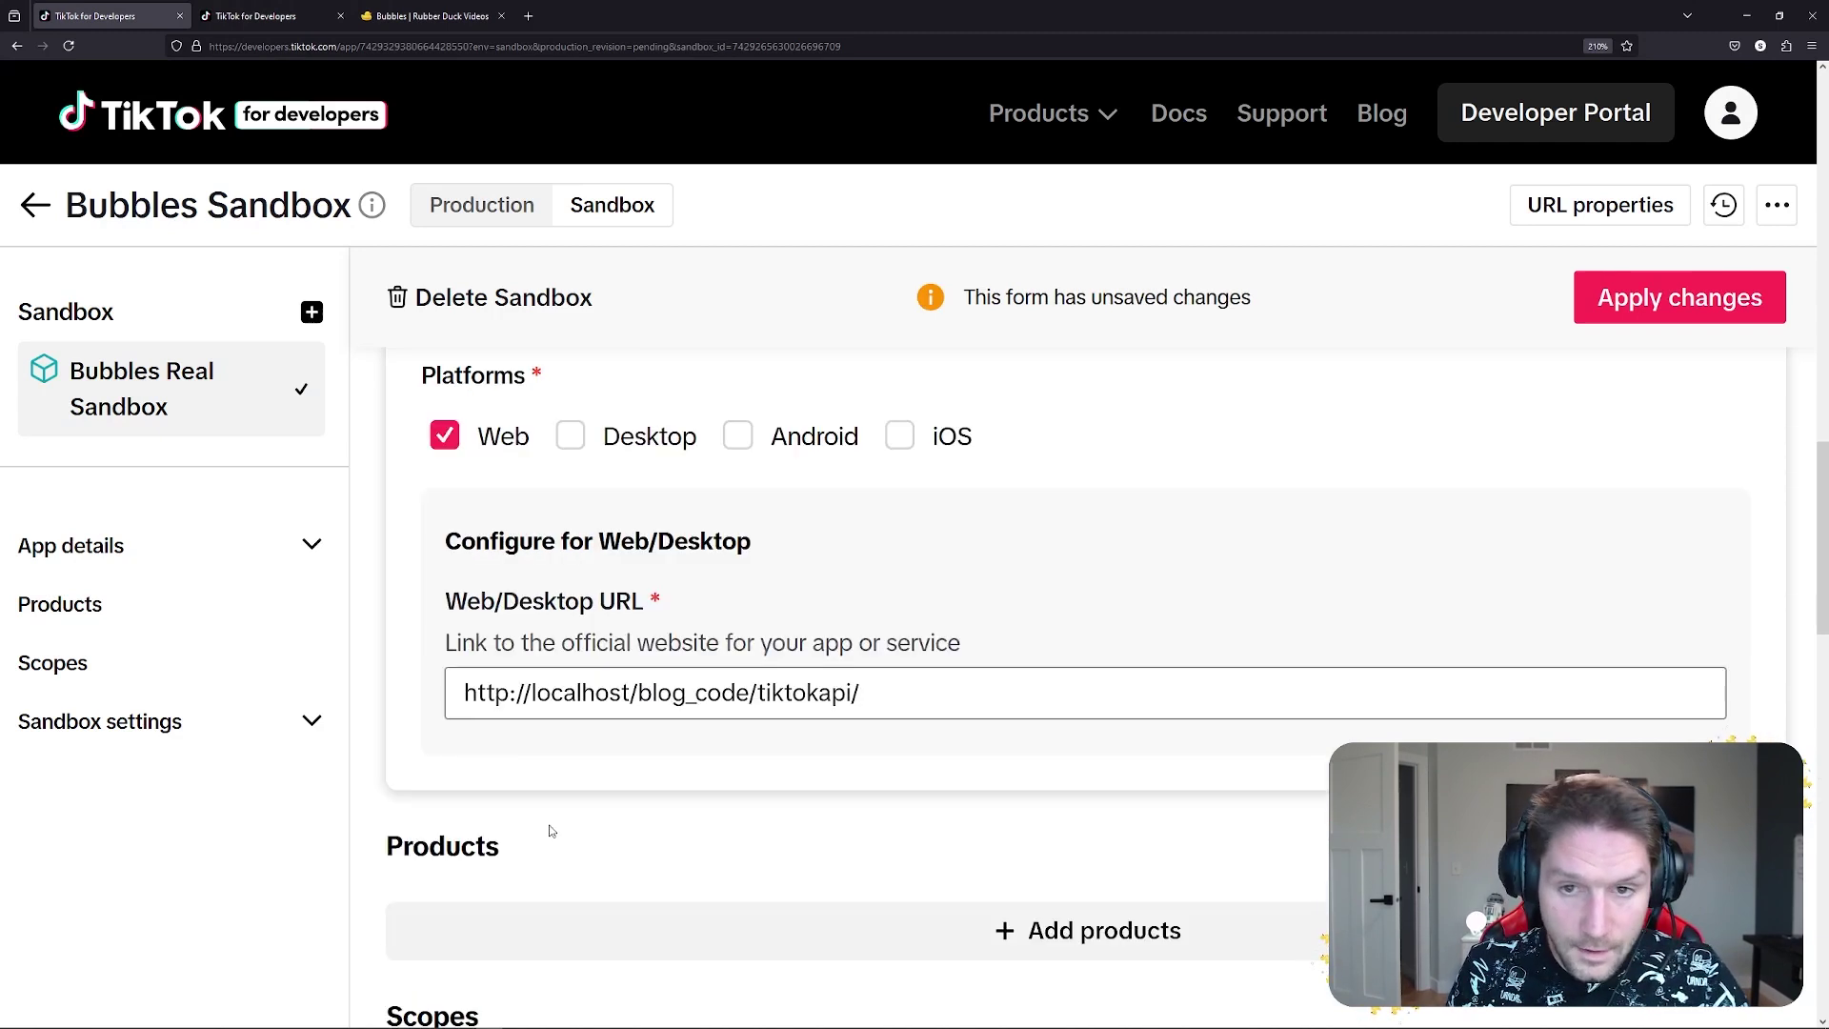
pyautogui.click(1689, 325)
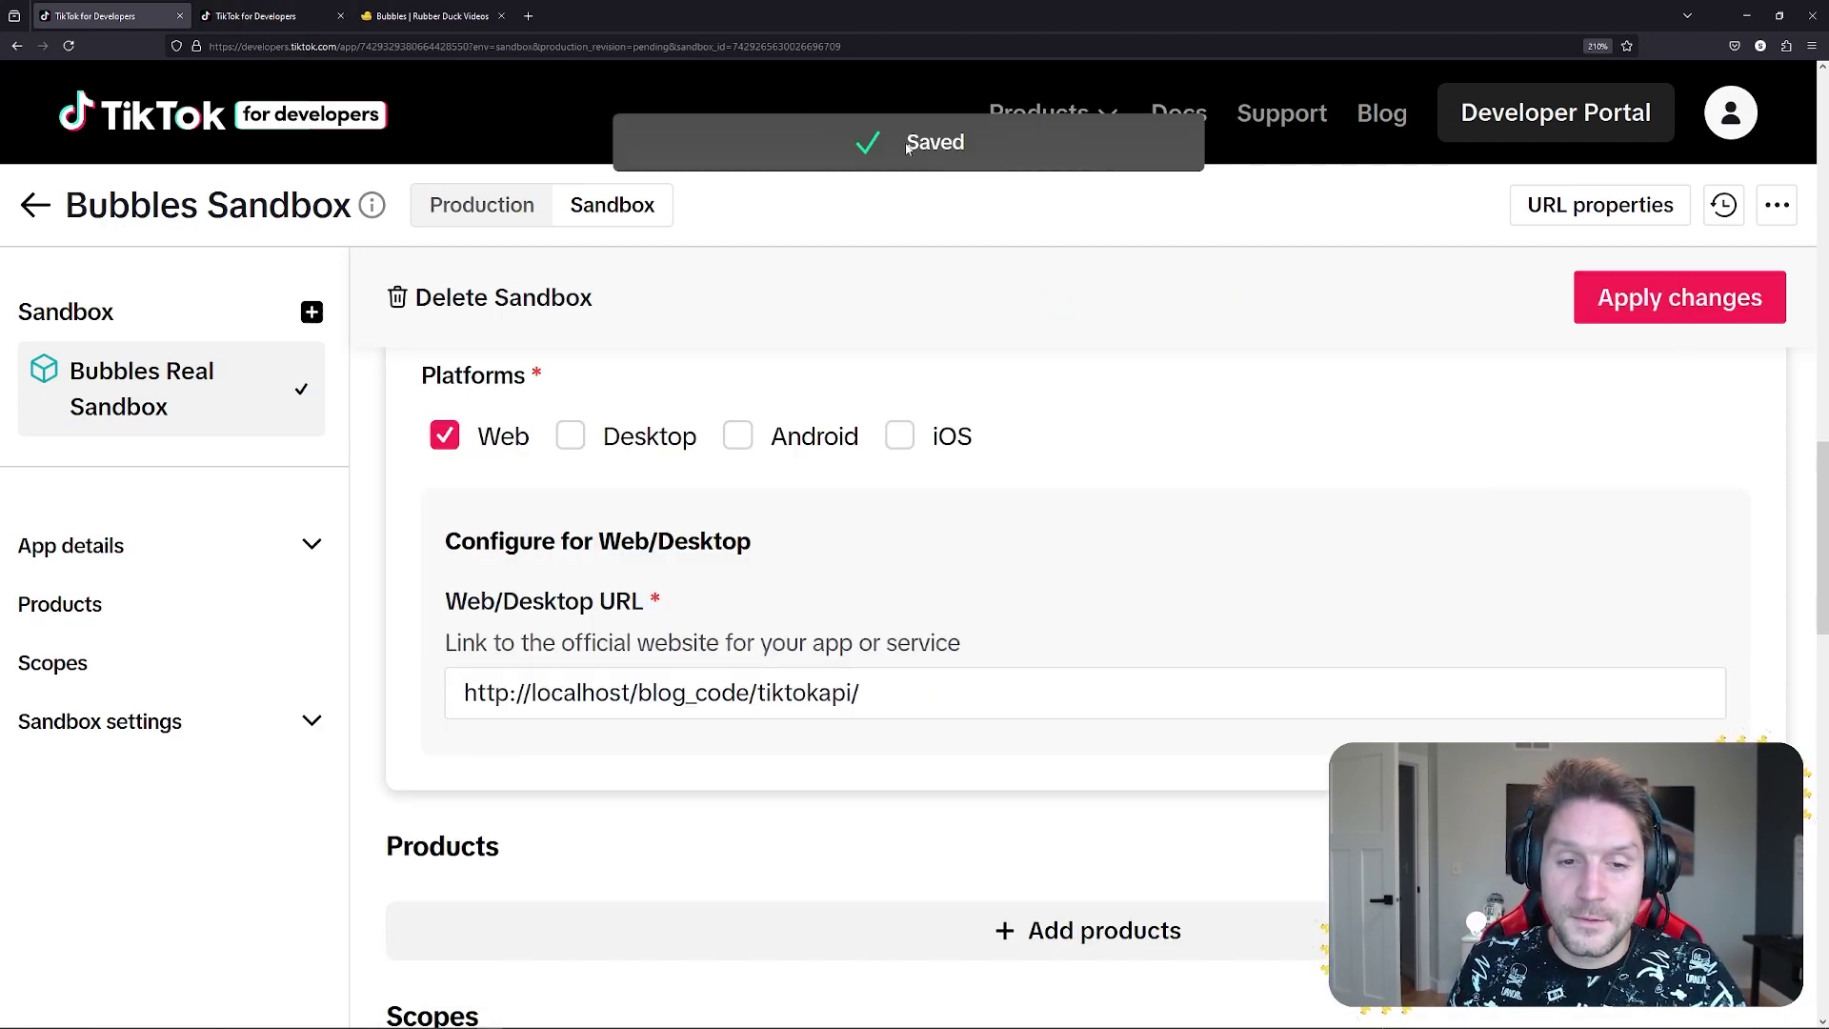
# Scroll to Products and bring up the Add products list for the sandbox.
pyautogui.scroll(15, 796, 572)
pyautogui.scroll(-12, 797, 572)
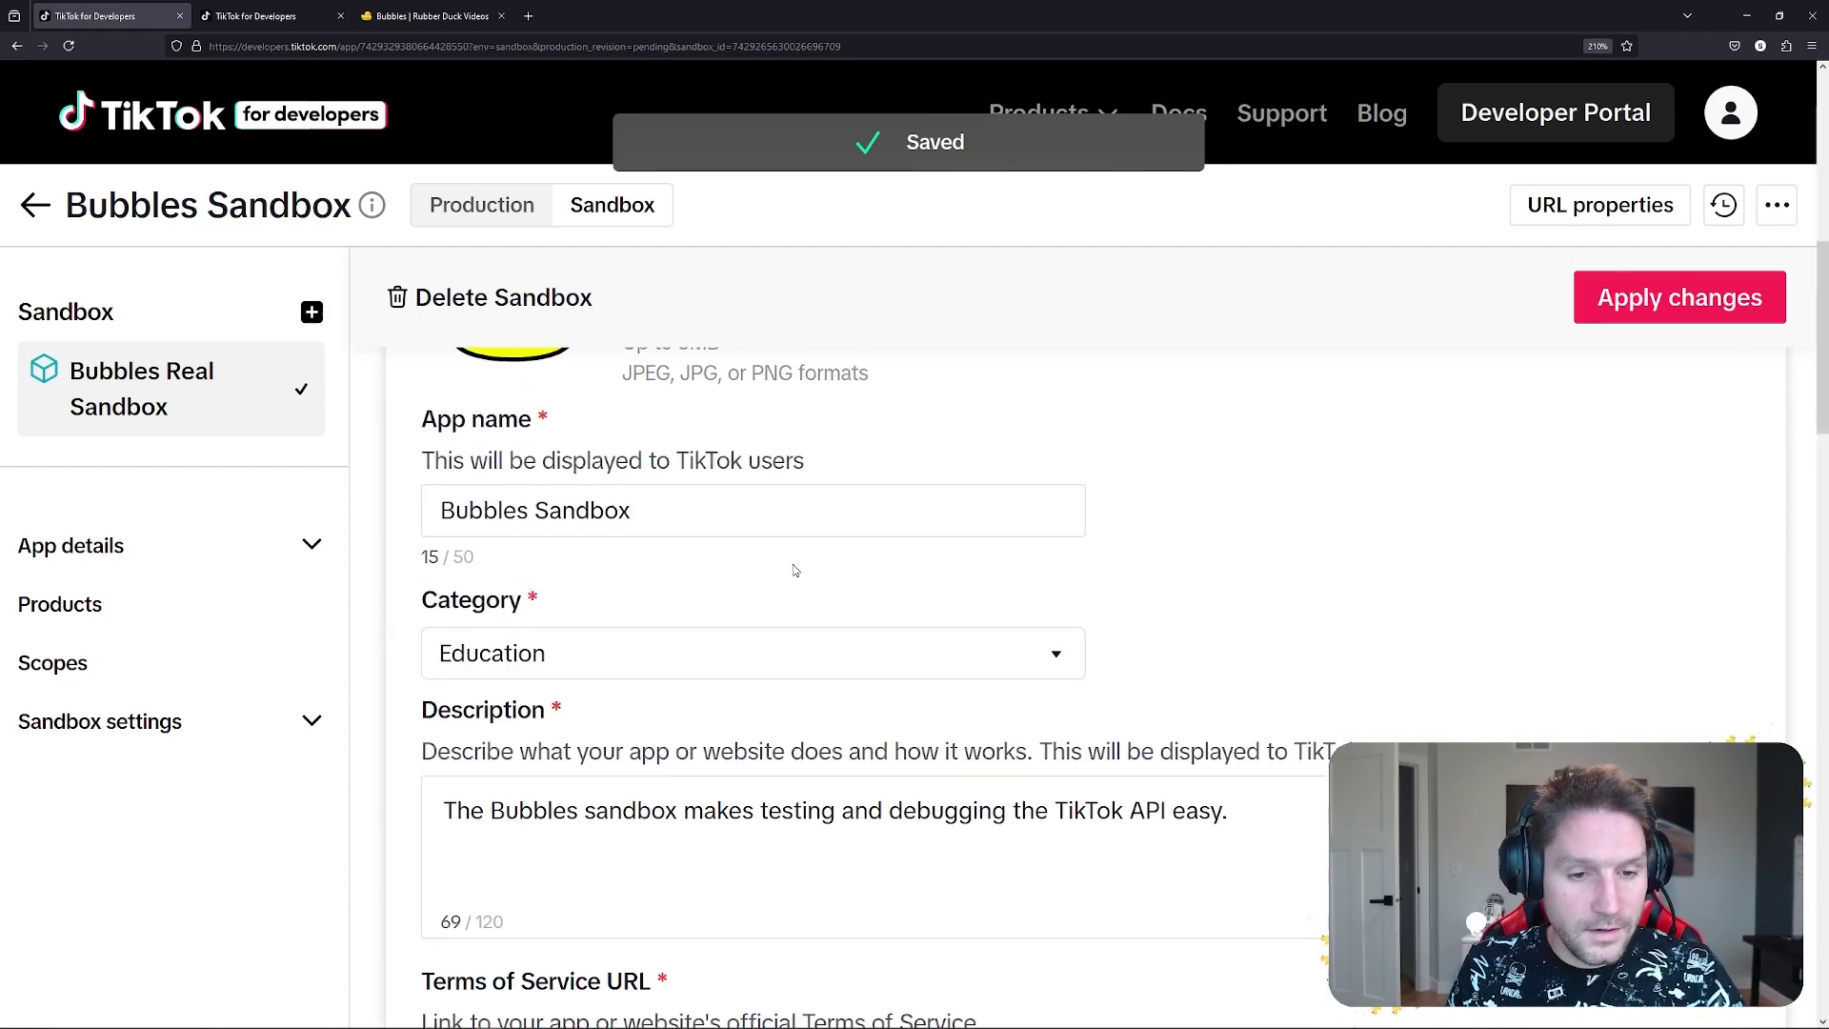
pyautogui.scroll(-8, 796, 570)
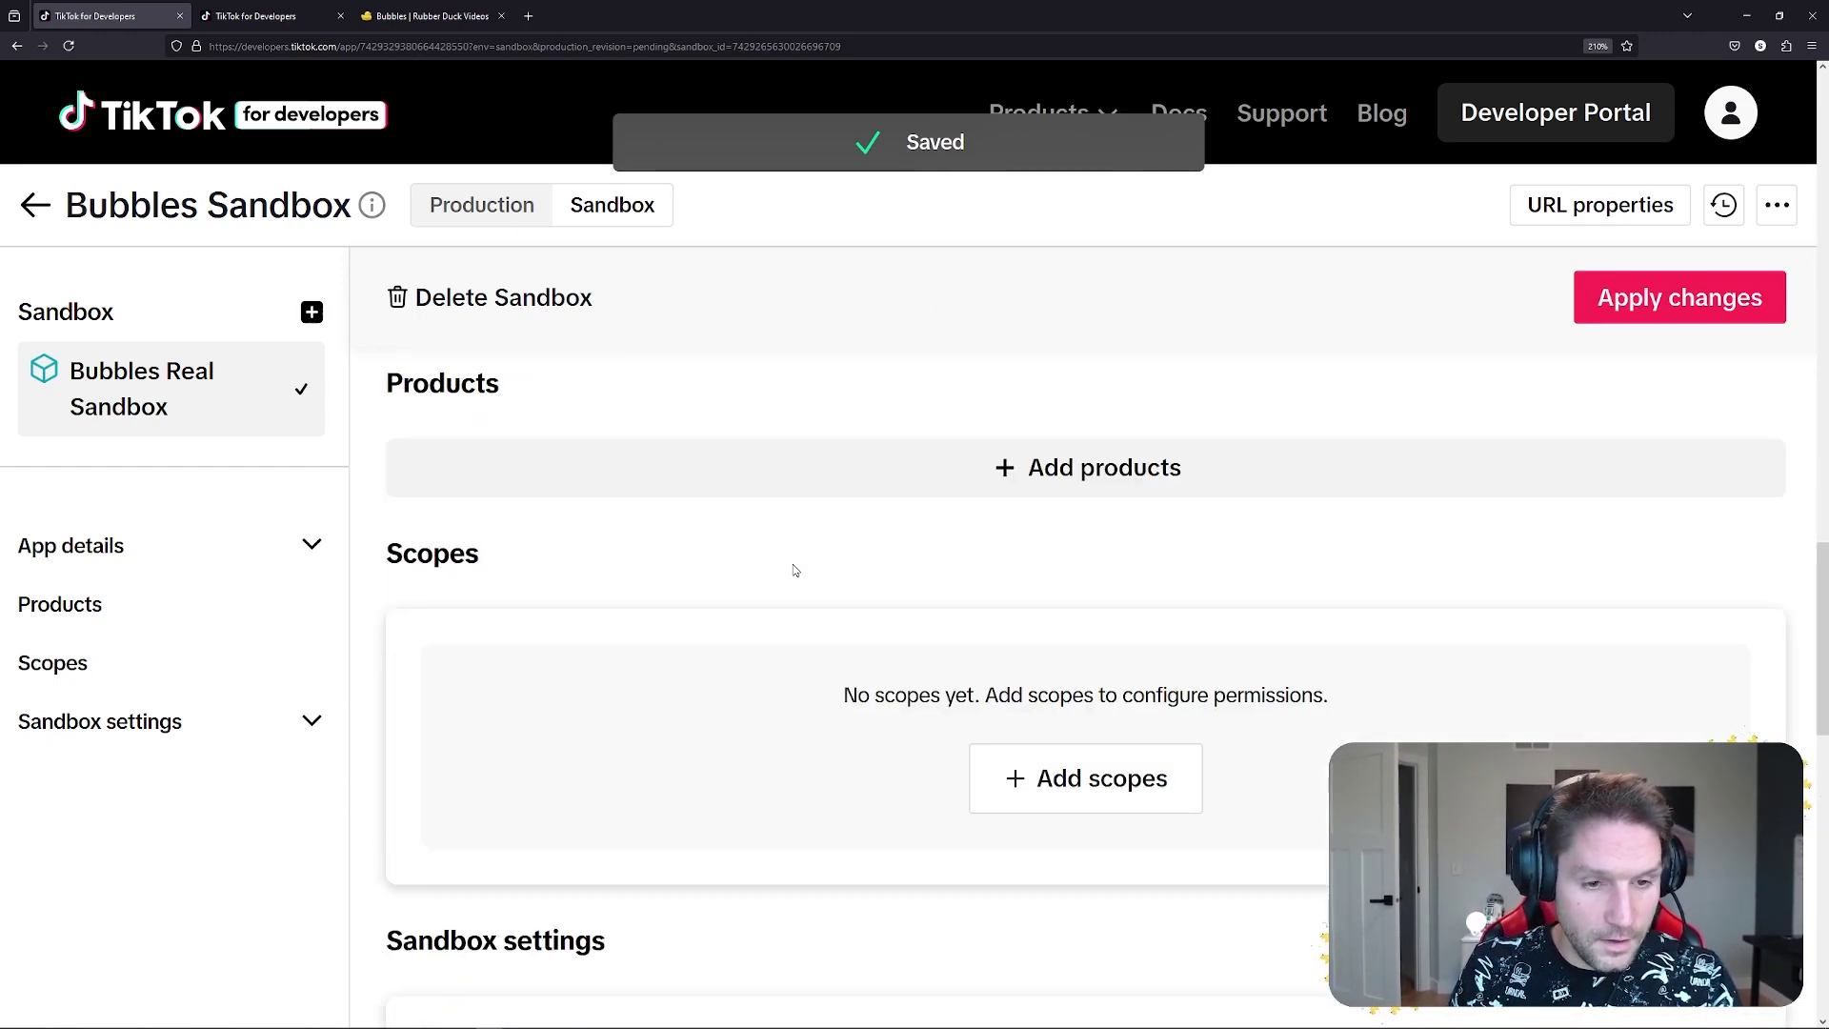
pyautogui.click(1022, 481)
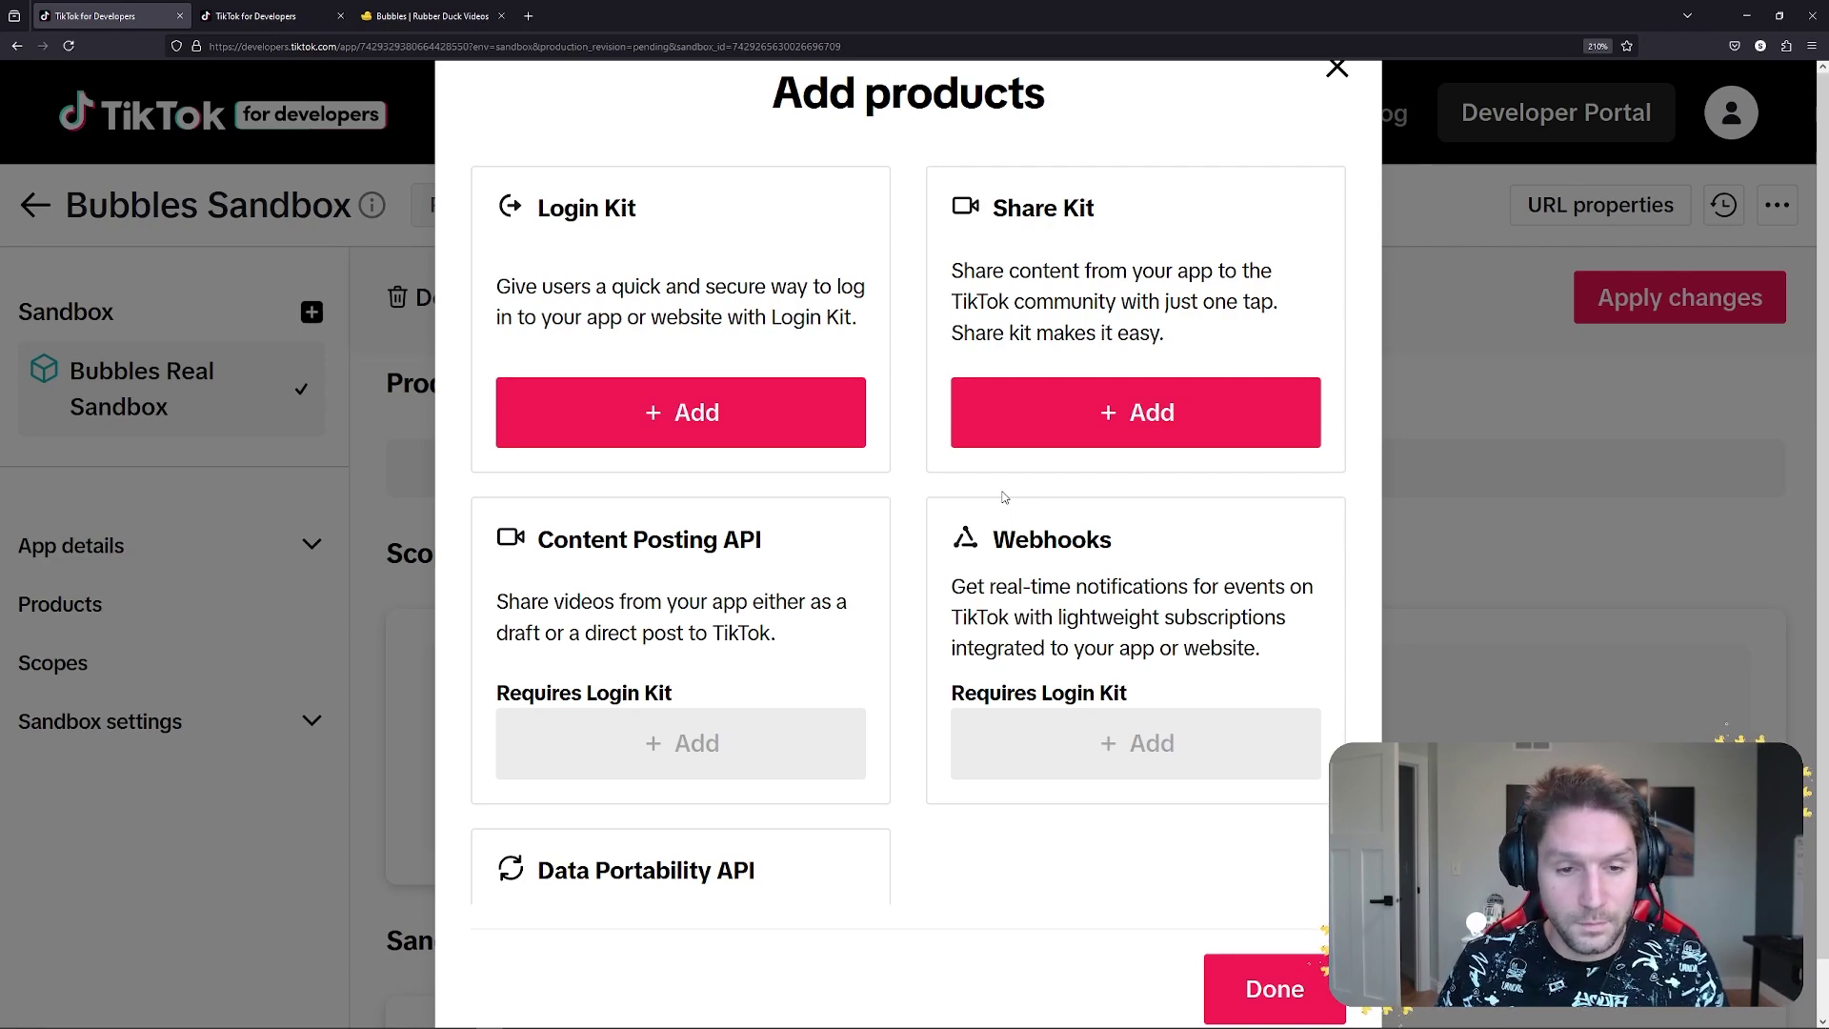
# Add Login Kit to the sandbox, then switch to the Bubbles | Rubber Duck Videos browser tab.
pyautogui.tripleClick(648, 539)
pyautogui.click(702, 412)
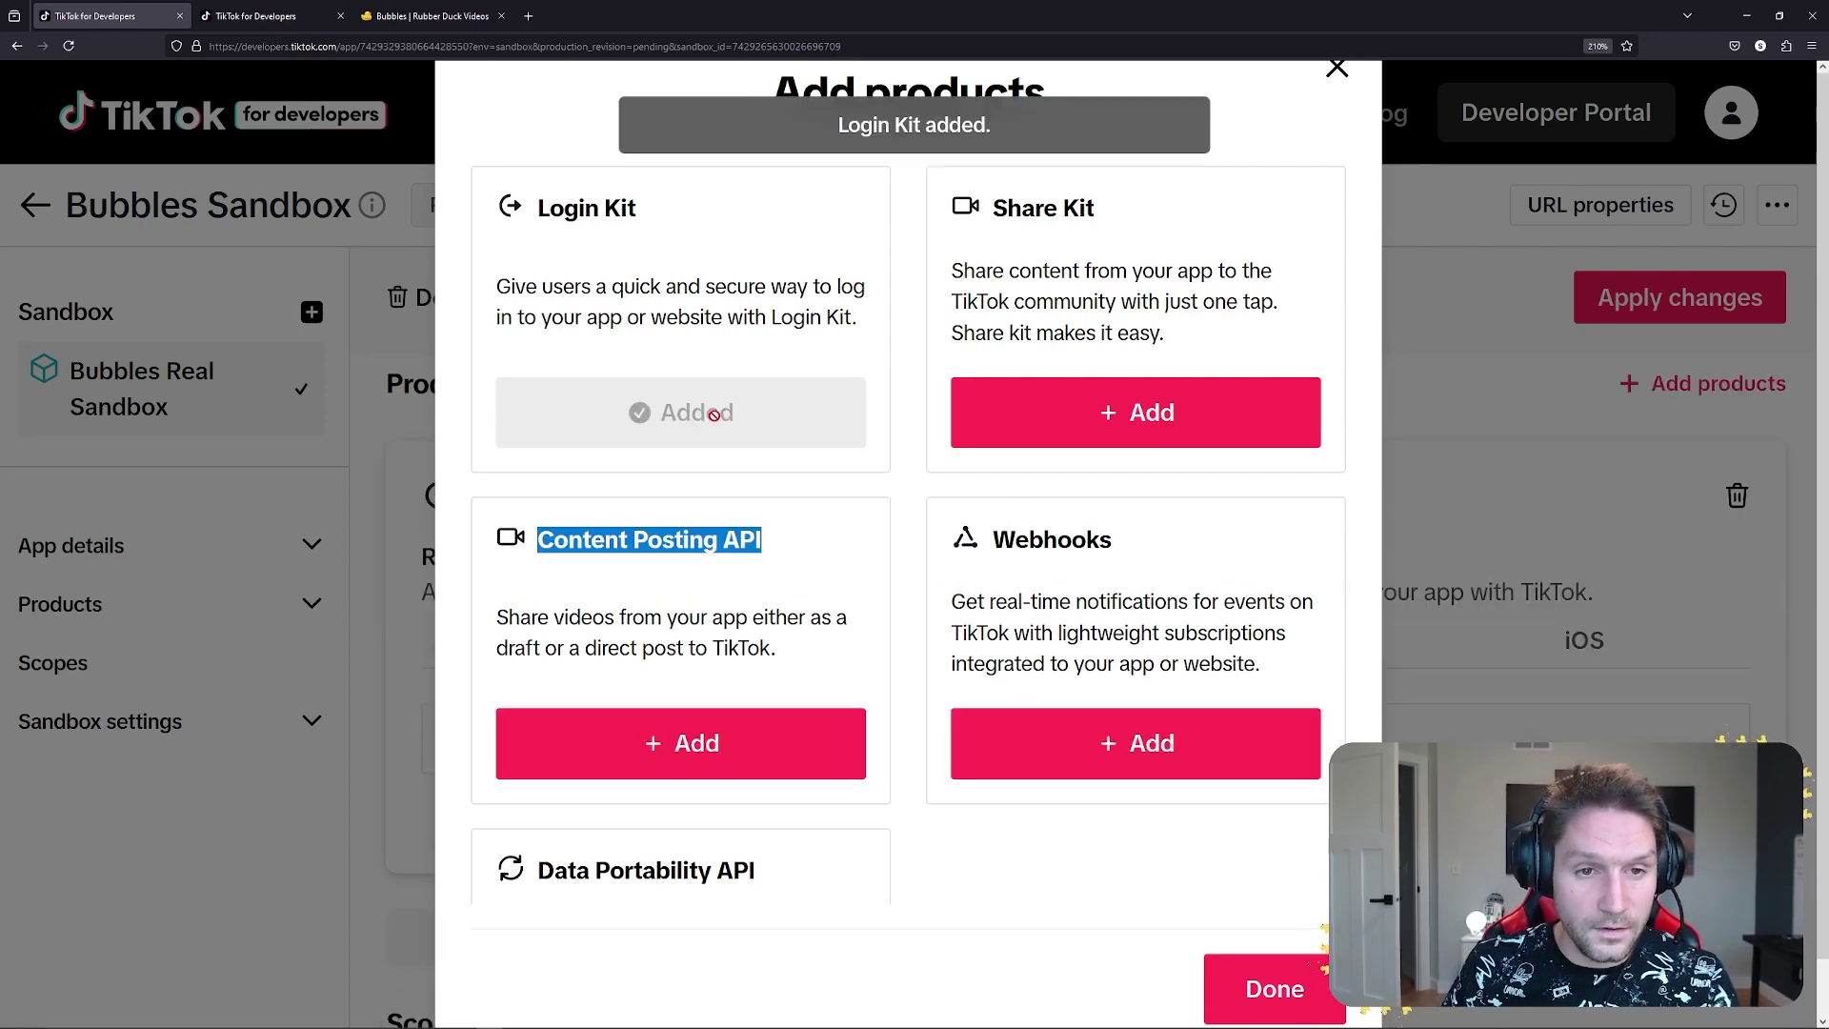
pyautogui.click(1275, 989)
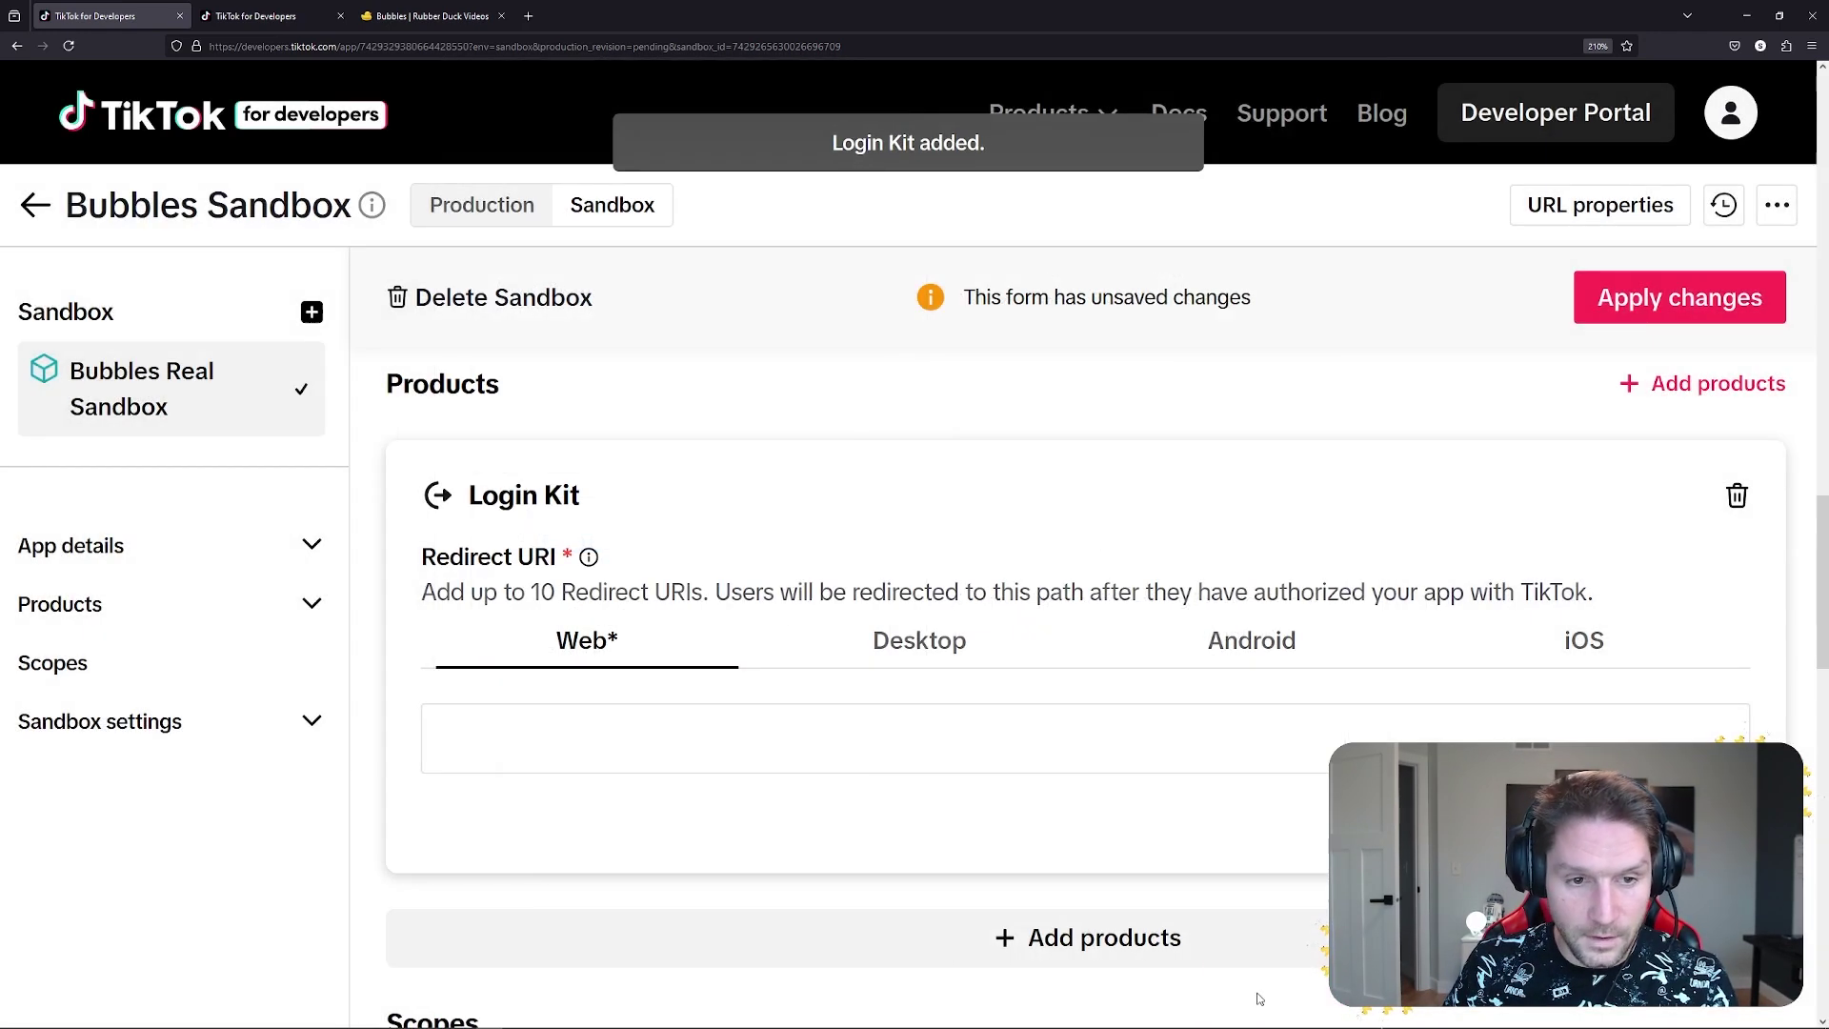
pyautogui.scroll(-1, 467, 498)
pyautogui.scroll(2, 467, 499)
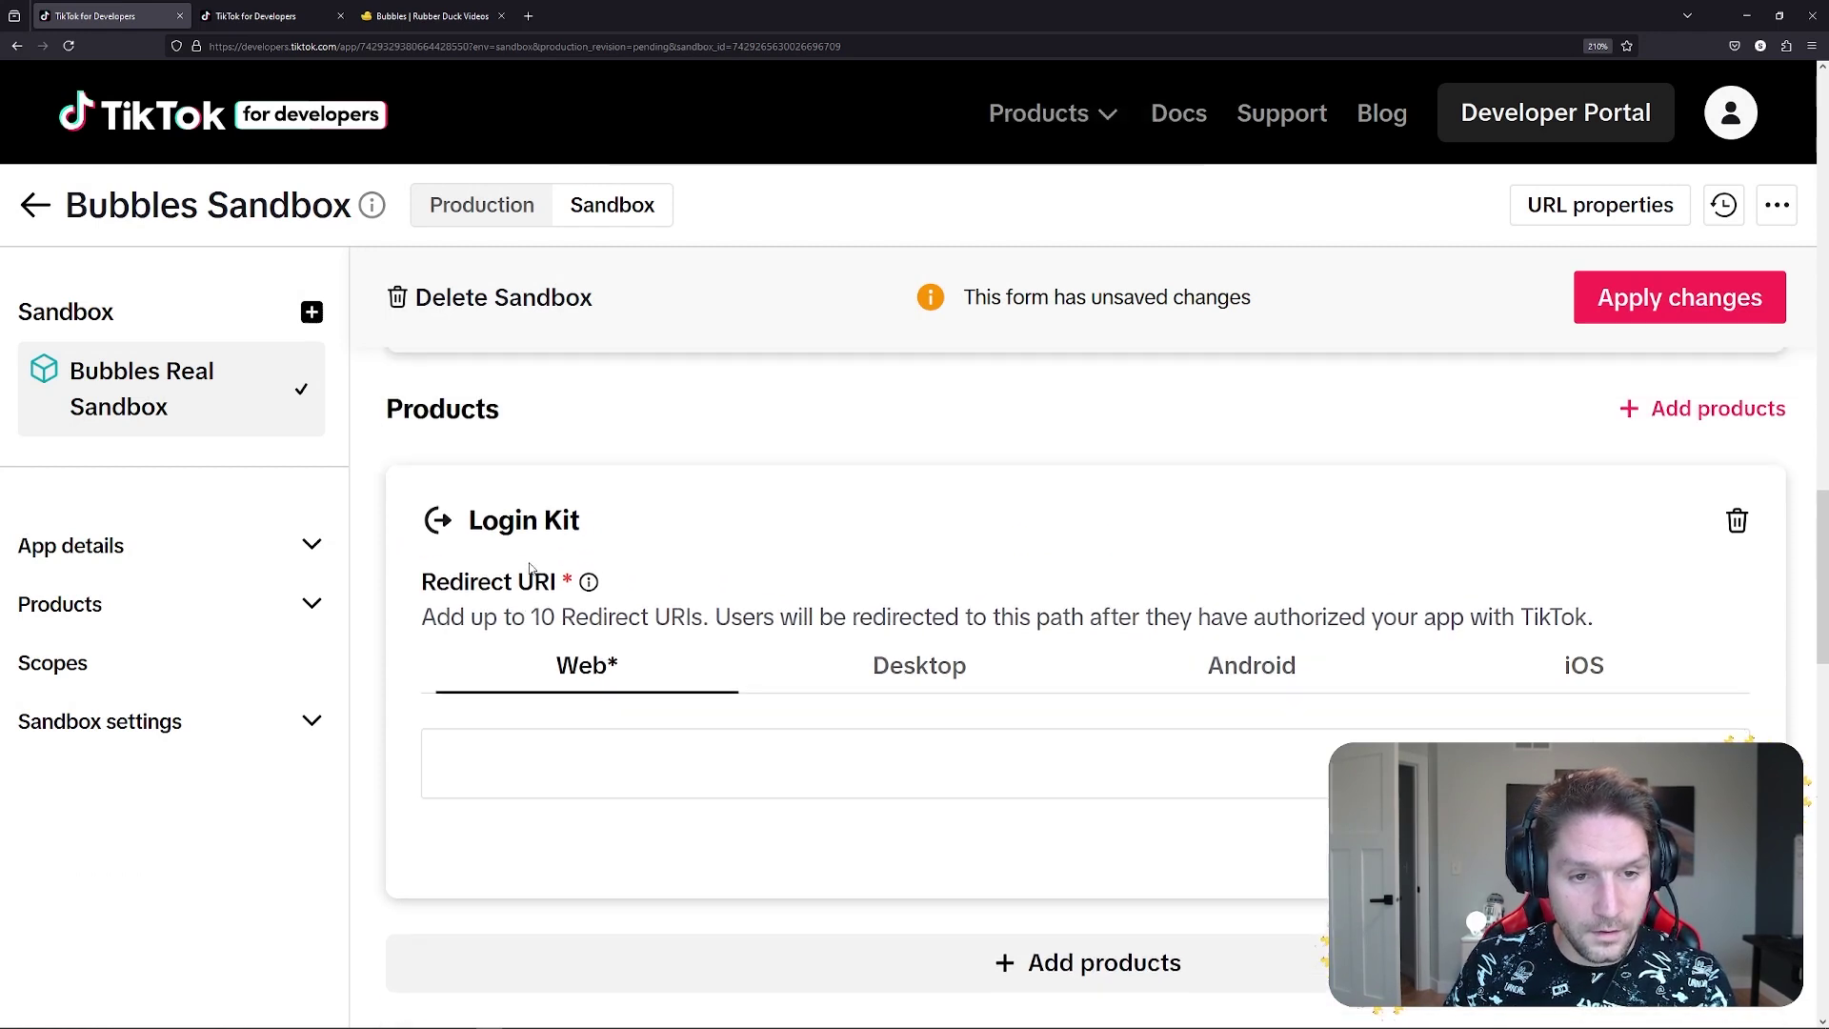
pyautogui.scroll(-2, 510, 465)
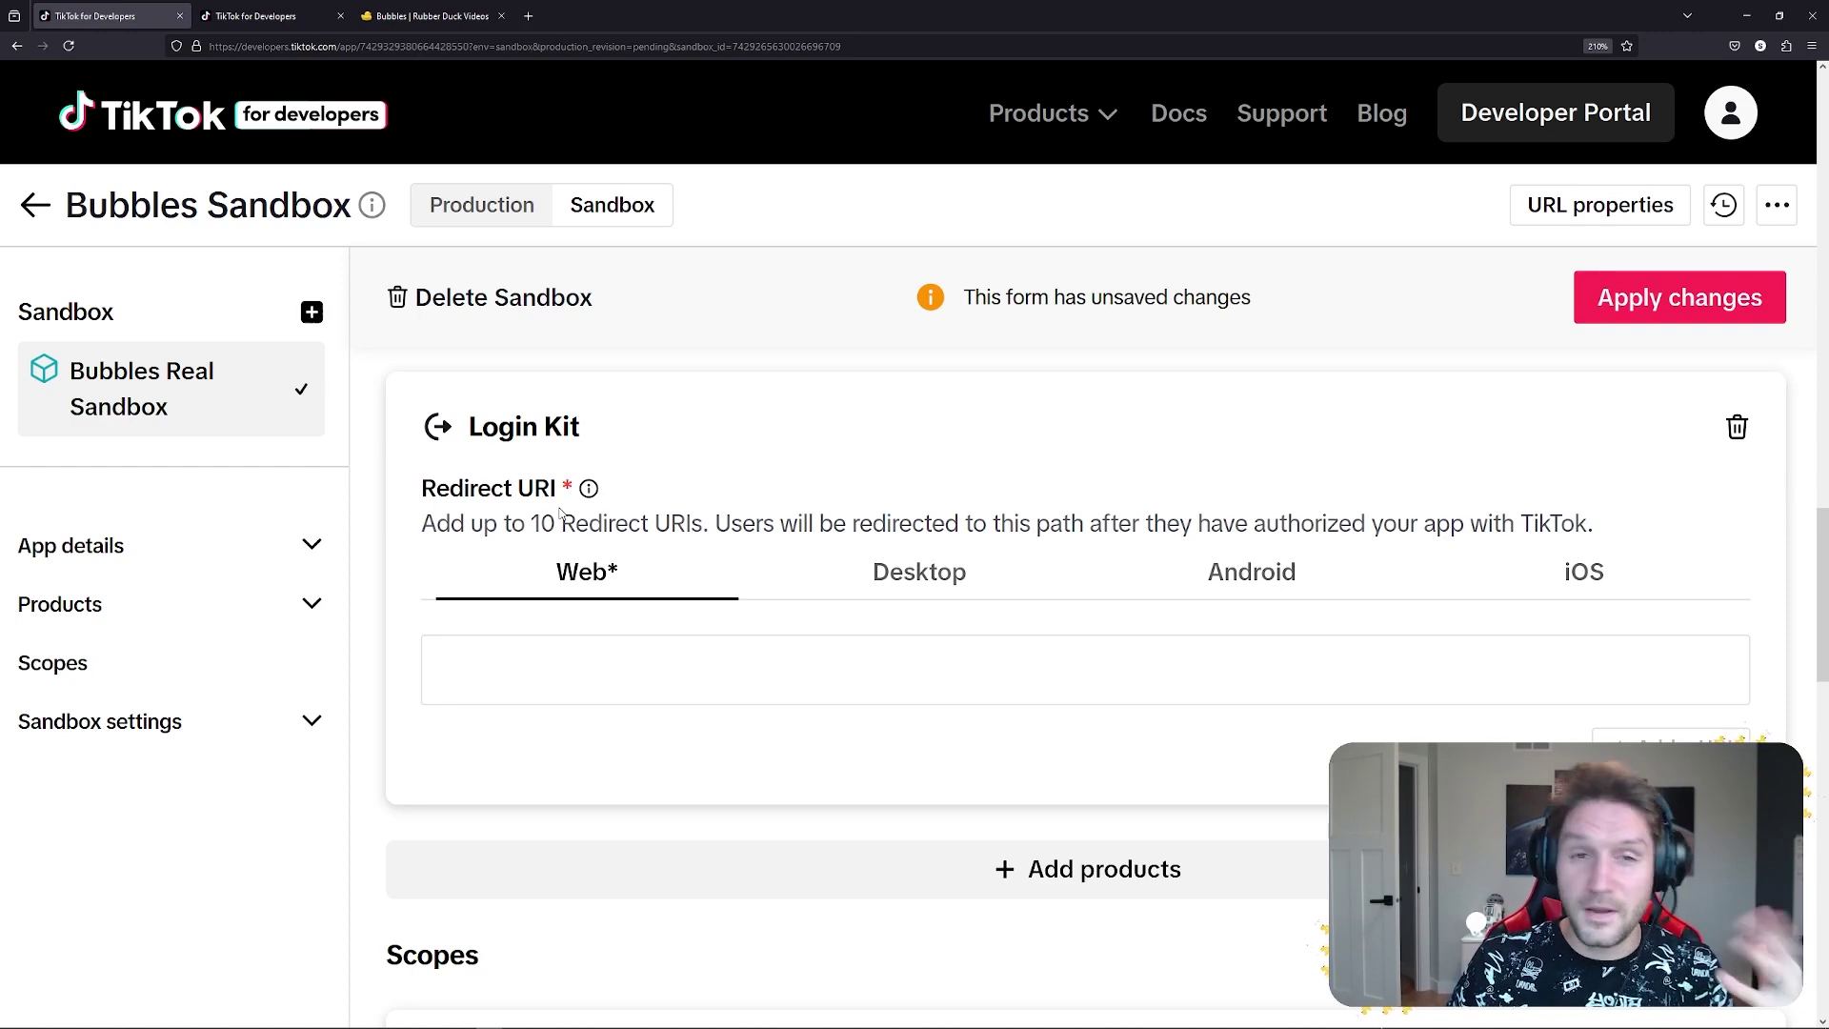
pyautogui.click(360, 27)
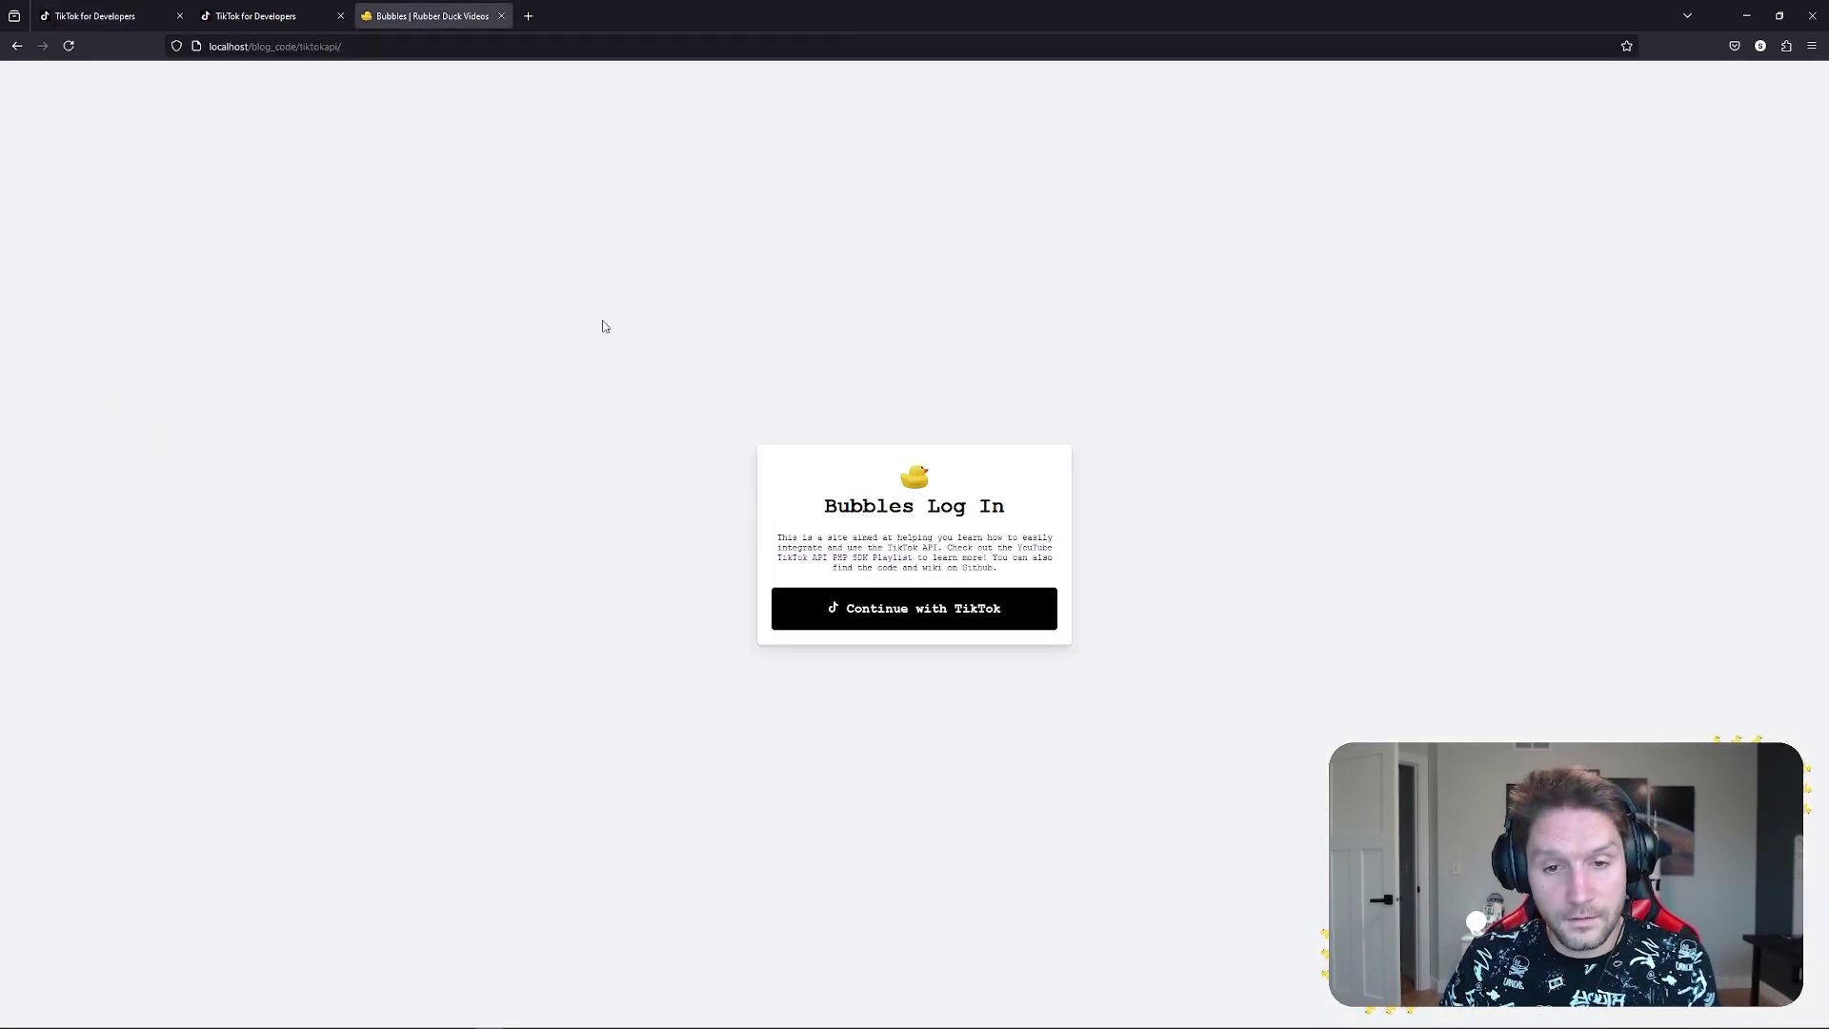
pyautogui.keyDown('ctrl'); pyautogui.scroll(7, 768, 524); pyautogui.keyUp('ctrl')
pyautogui.keyDown('ctrl'); pyautogui.scroll(-1, 768, 518); pyautogui.keyUp('ctrl')
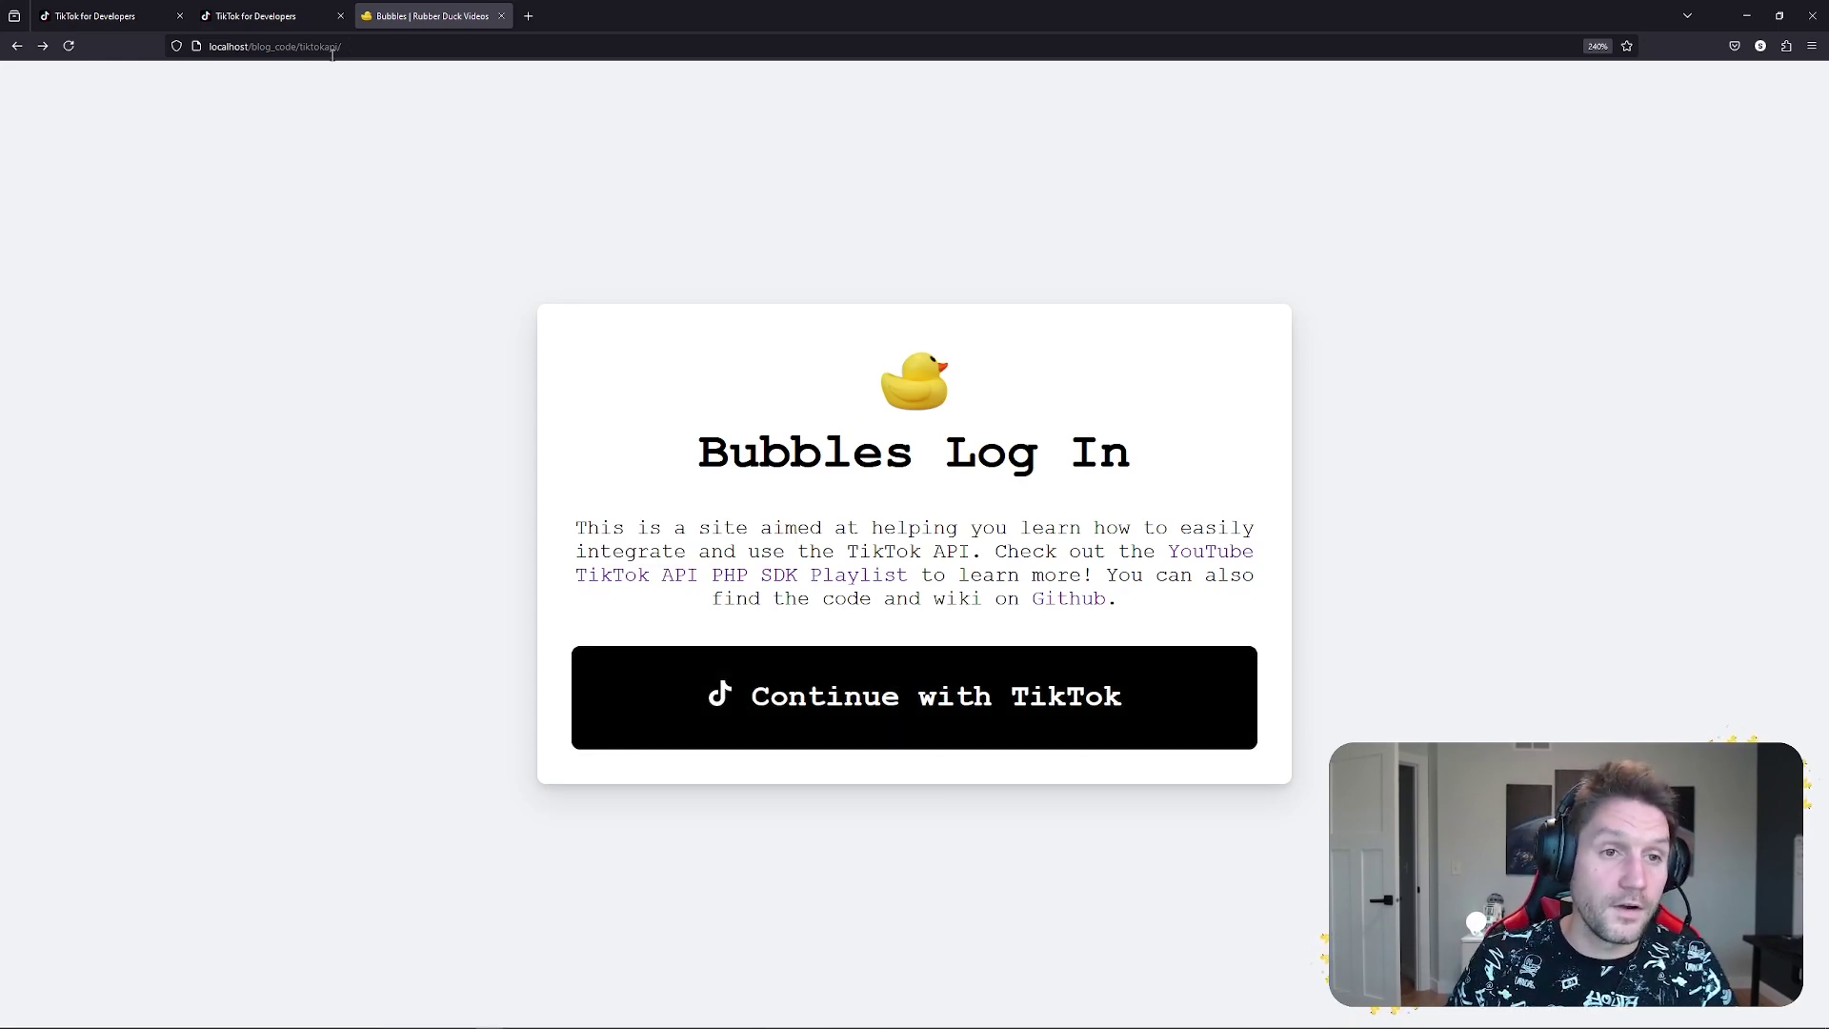
pyautogui.click(448, 46)
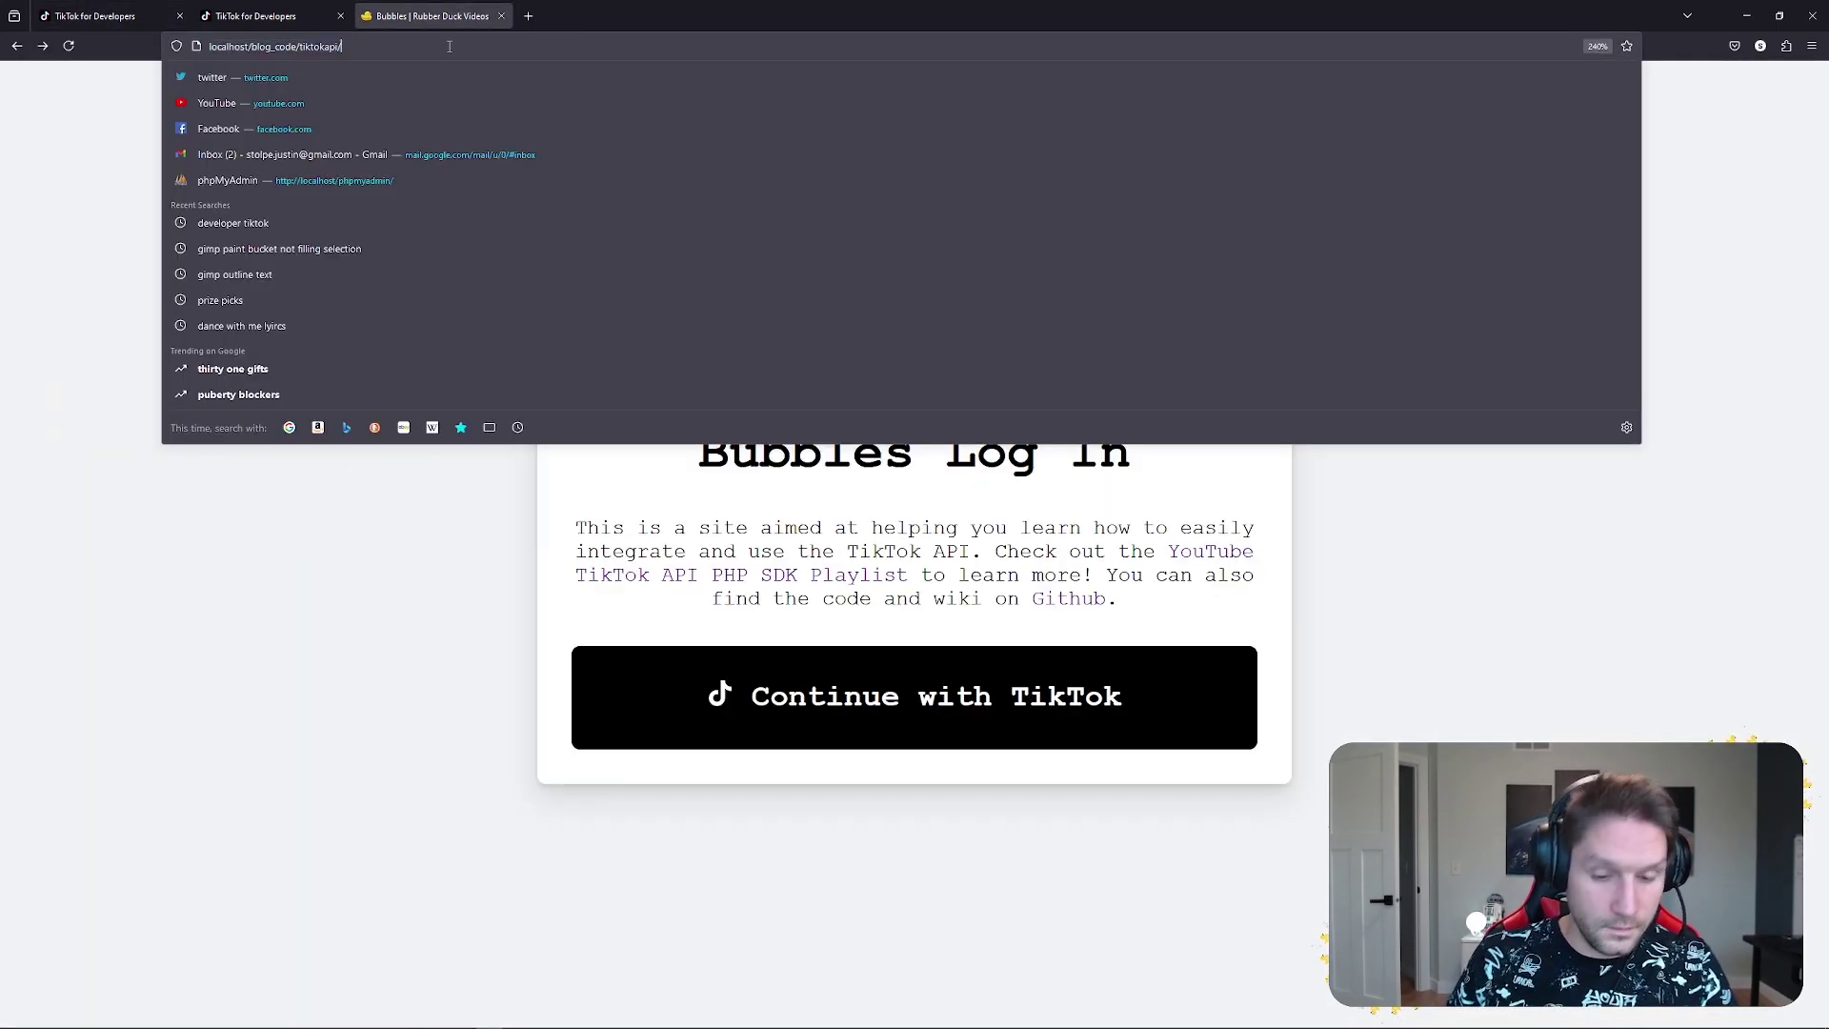
pyautogui.write('login.php')
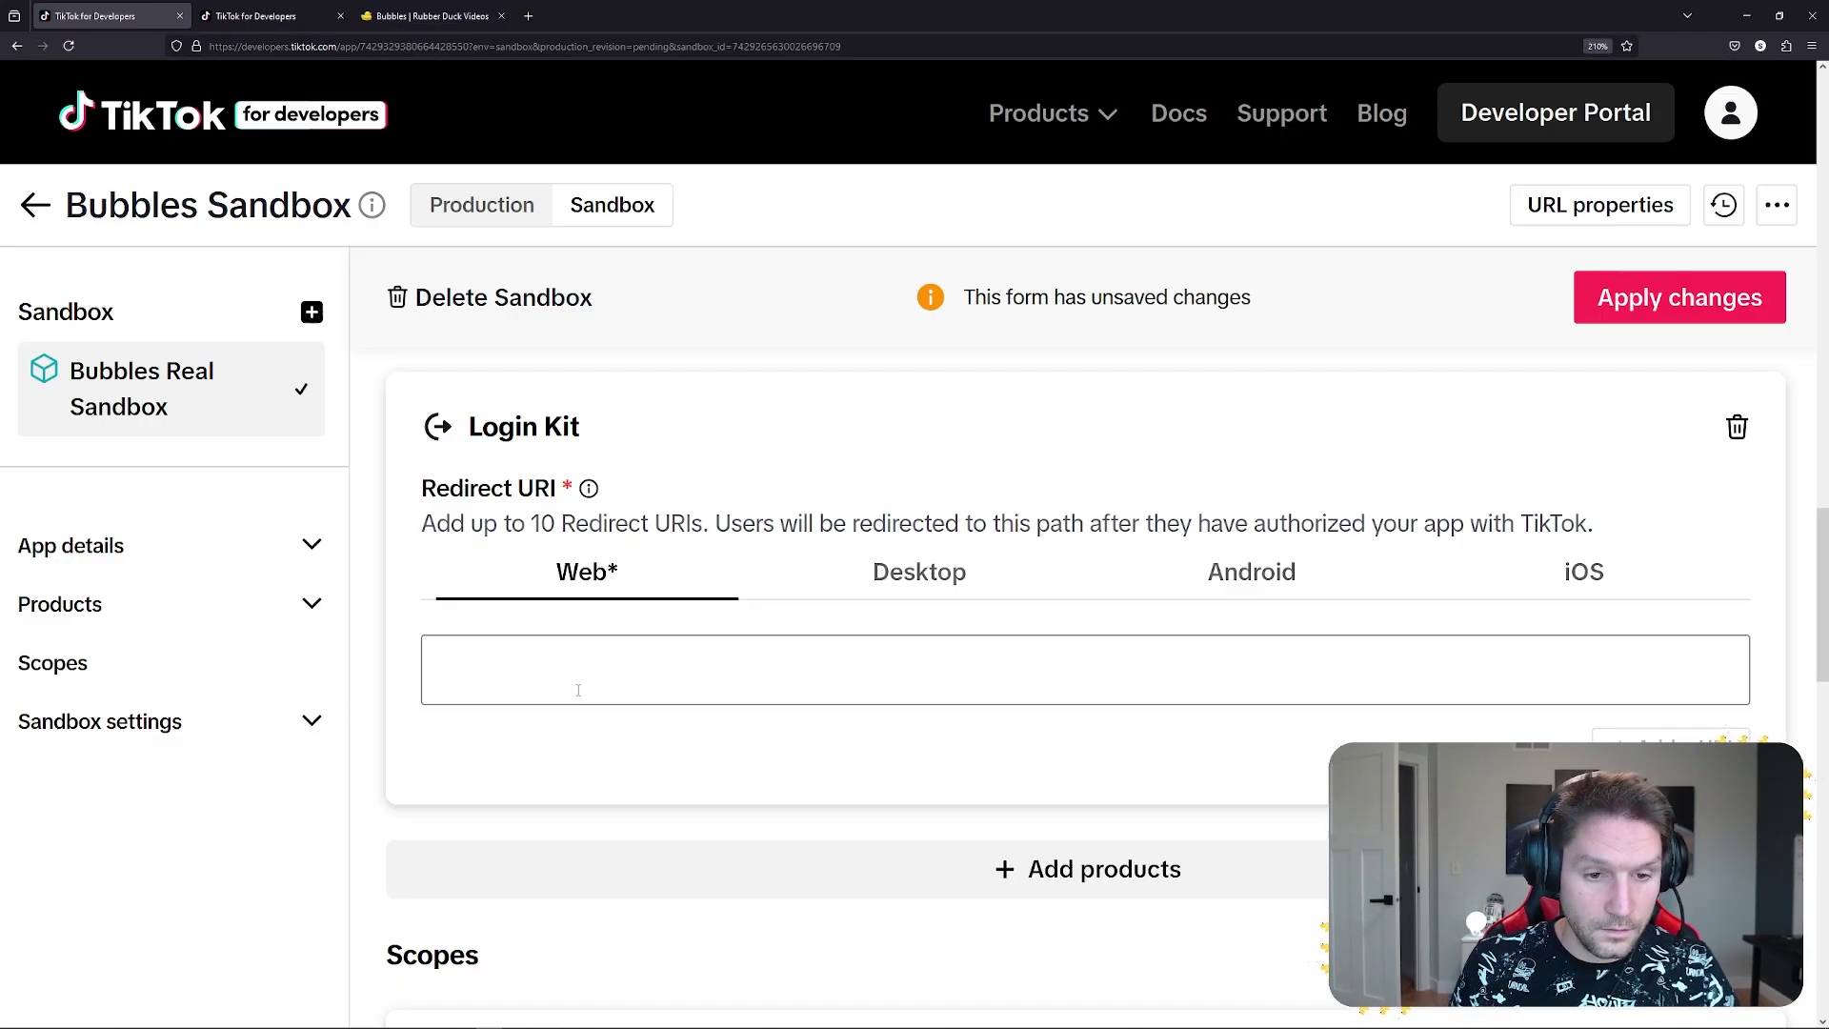
pyautogui.write('http://localhost/blog_code/tiktokapi/login.php')
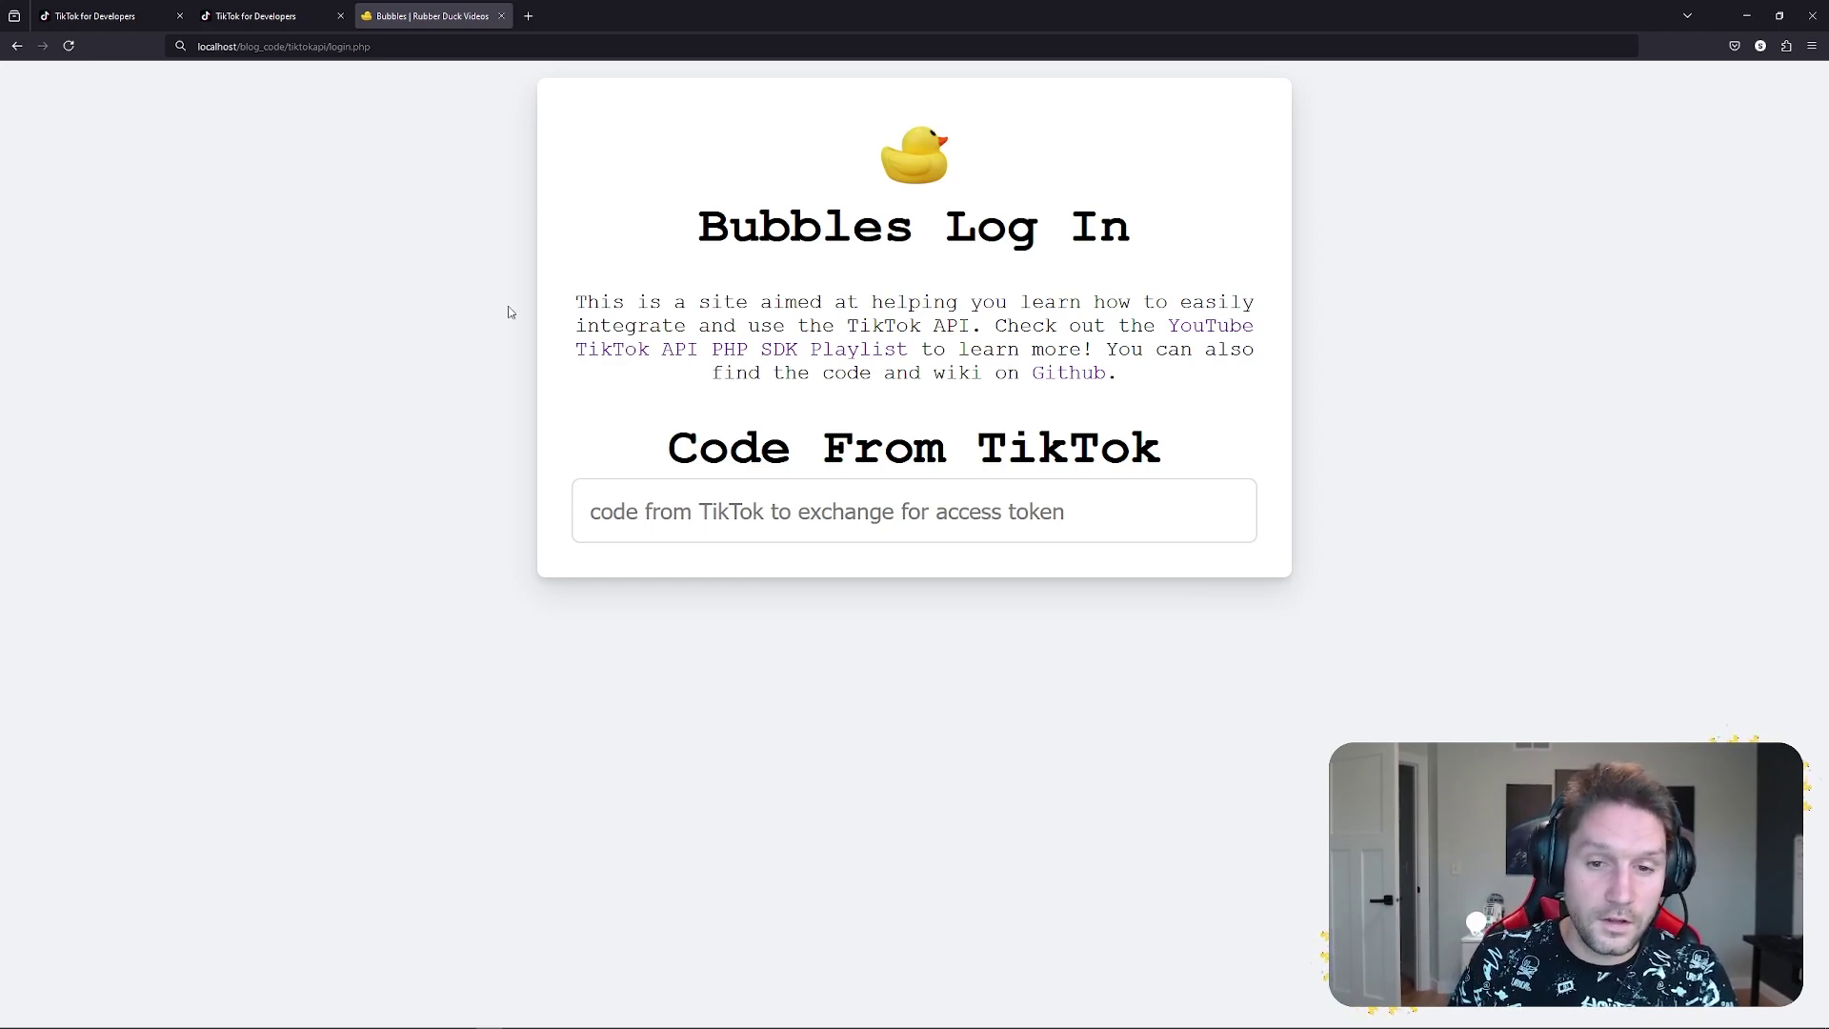
pyautogui.click(664, 514)
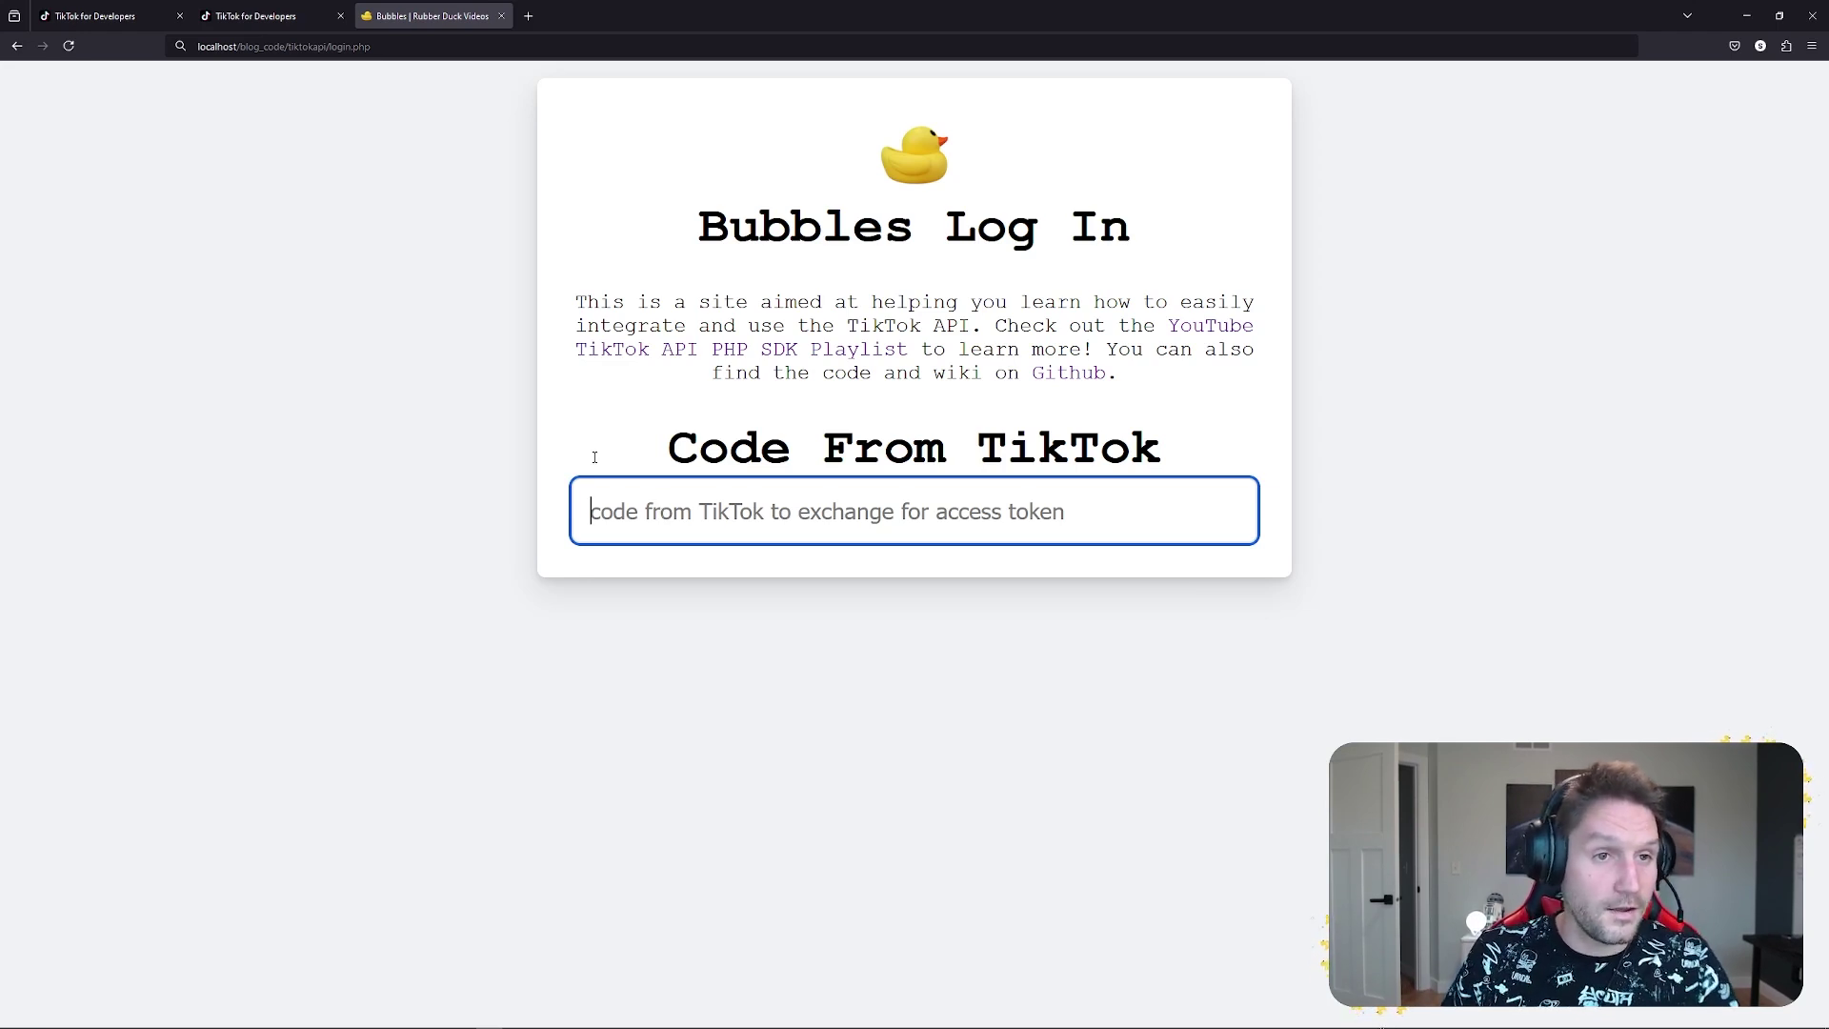
pyautogui.hotkey('ctrl', '1')
pyautogui.click(1680, 320)
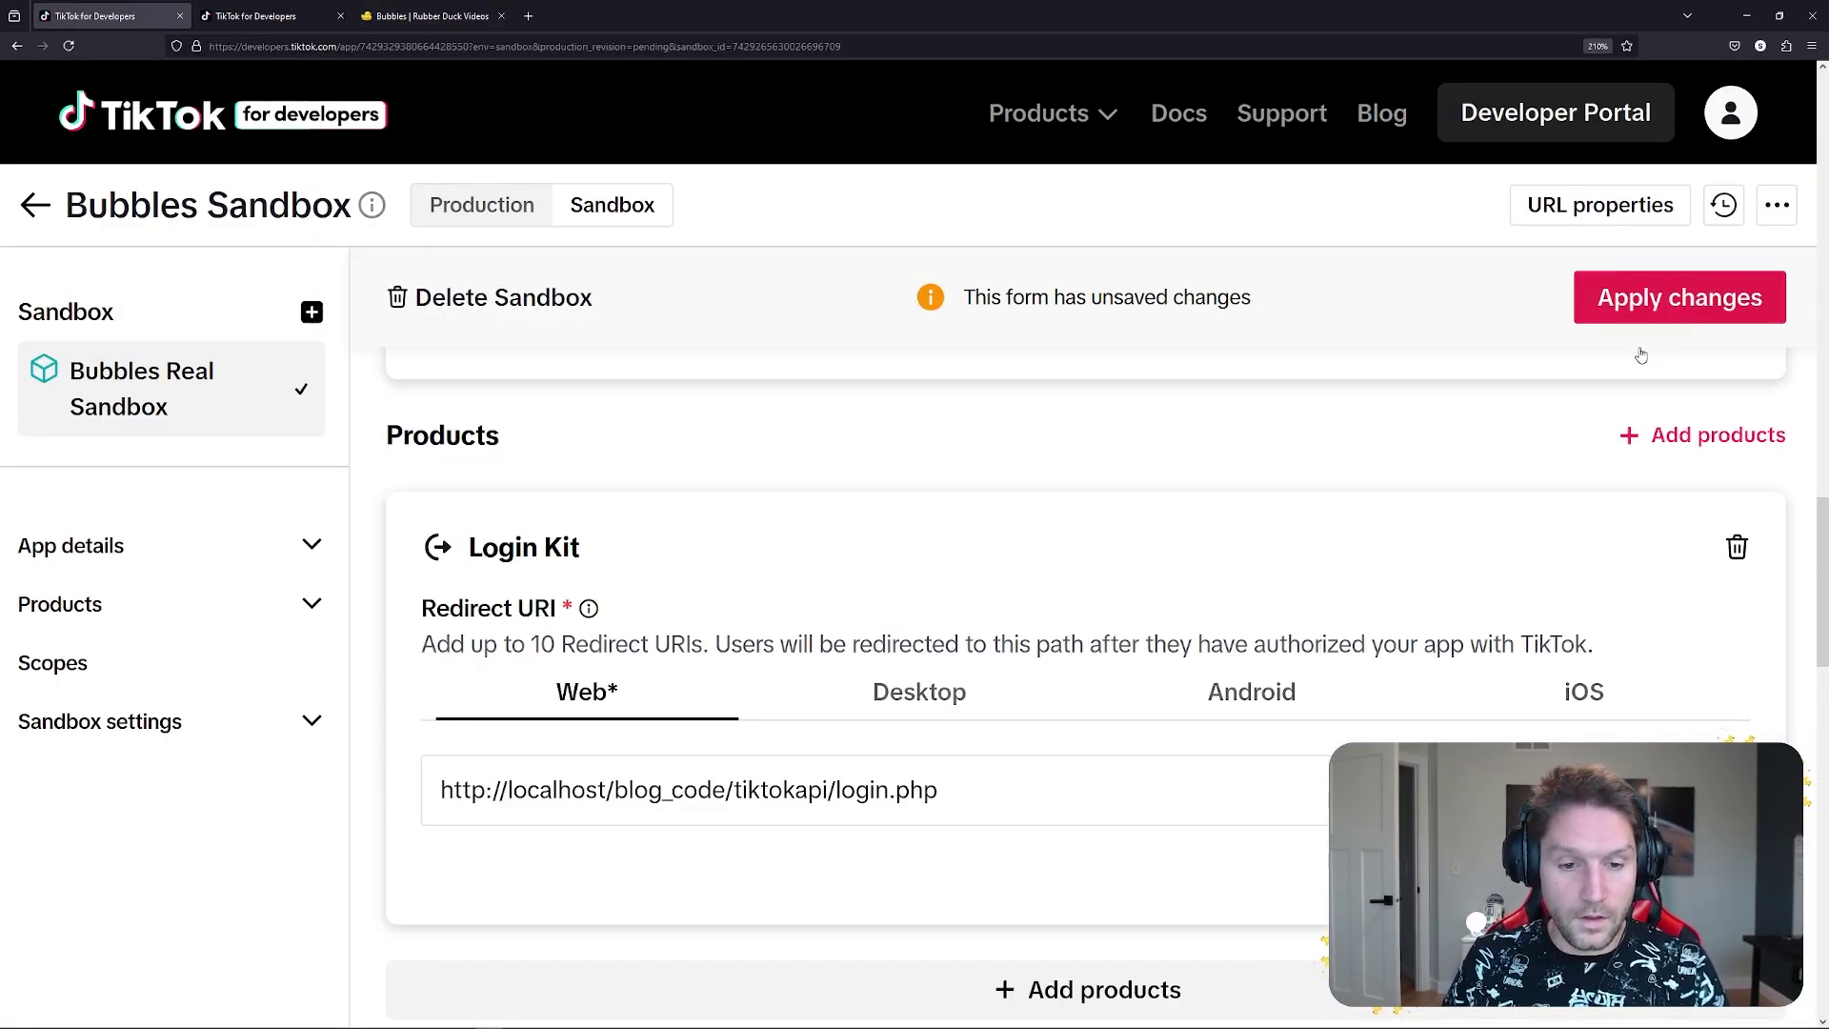
# Add the Content Posting API product to the sandbox and switch on its Direct Post toggle.
pyautogui.scroll(-2, 1048, 600)
pyautogui.click(934, 828)
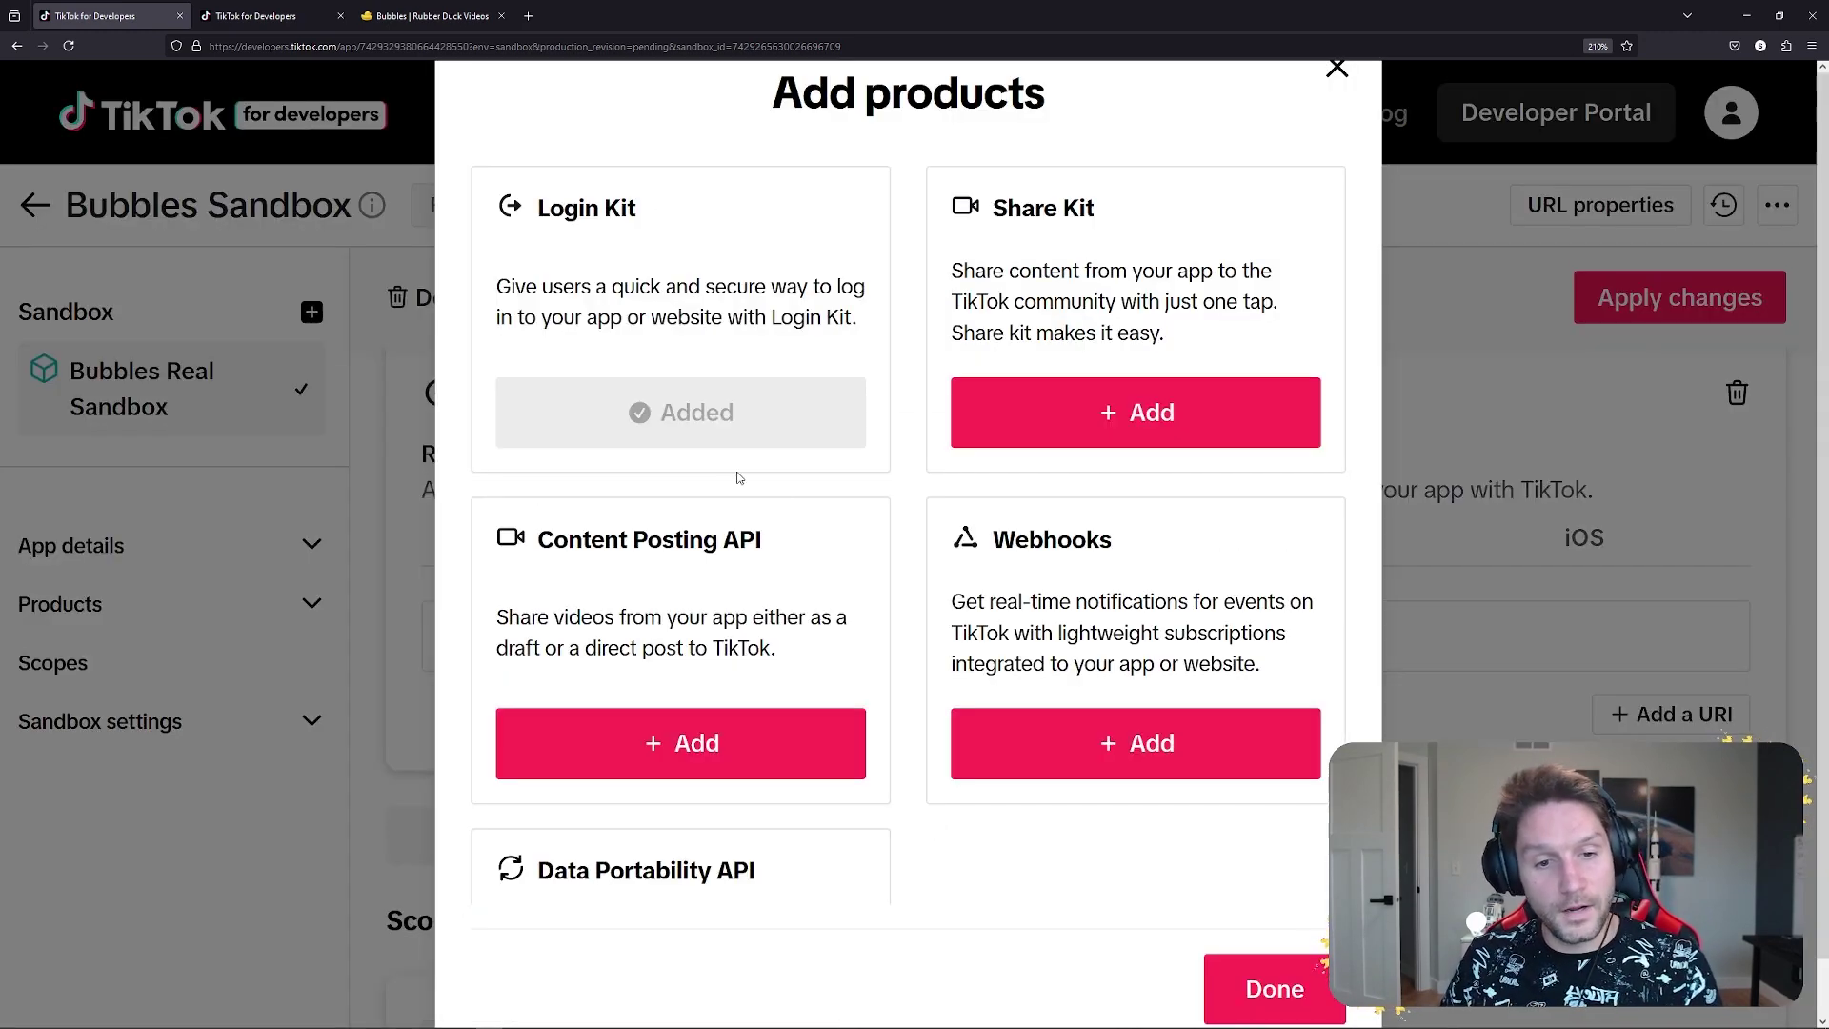
pyautogui.click(658, 749)
pyautogui.click(1267, 1008)
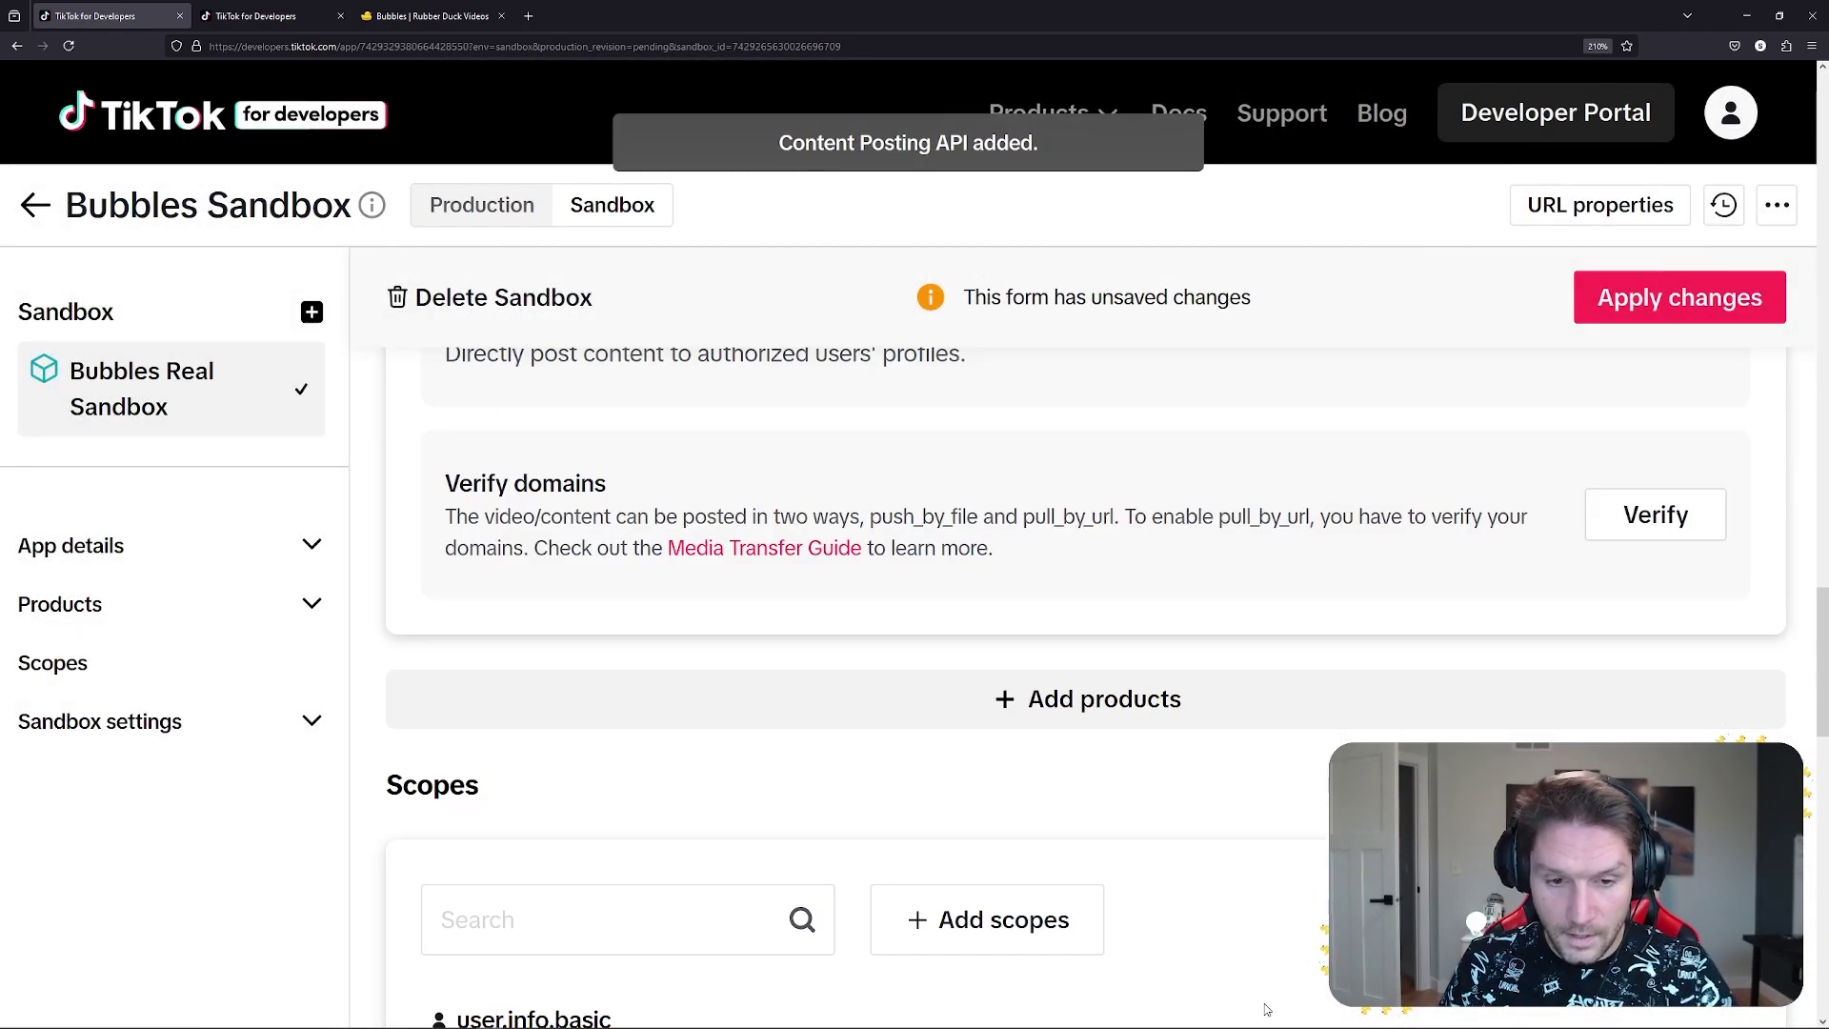
pyautogui.scroll(3, 946, 779)
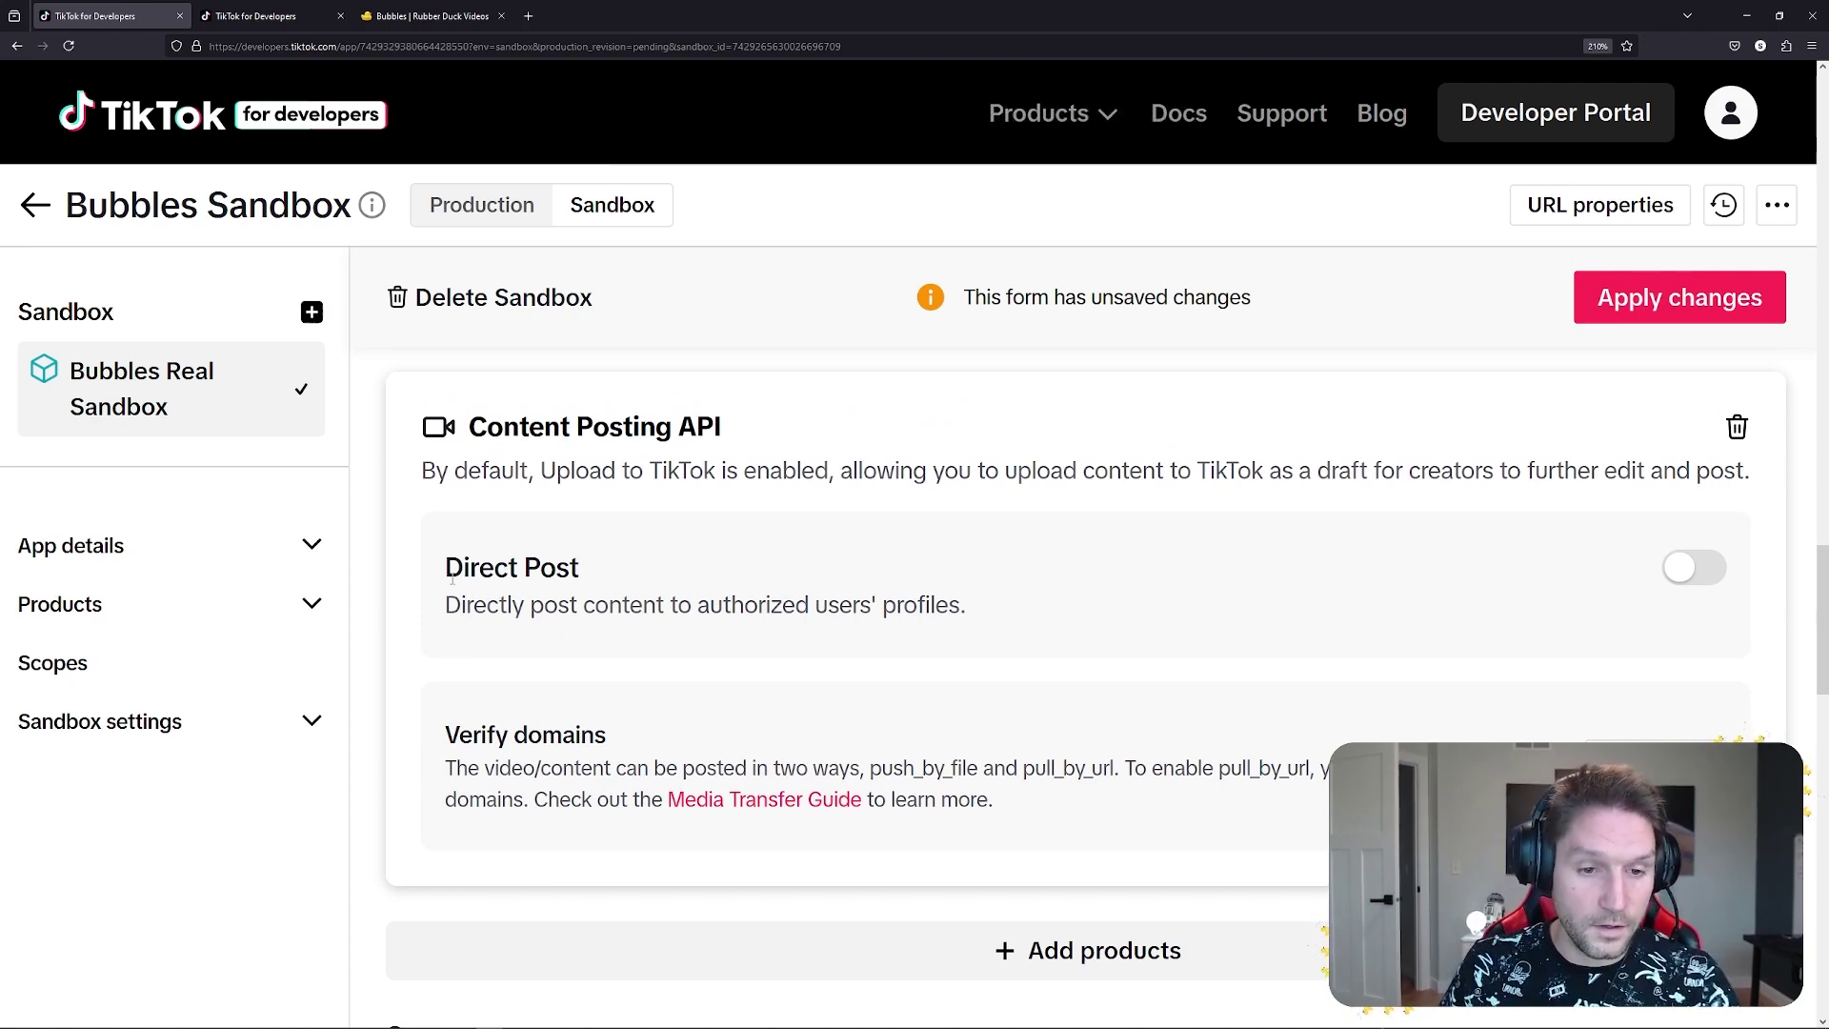
pyautogui.moveTo(453, 575); pyautogui.dragTo(598, 583)
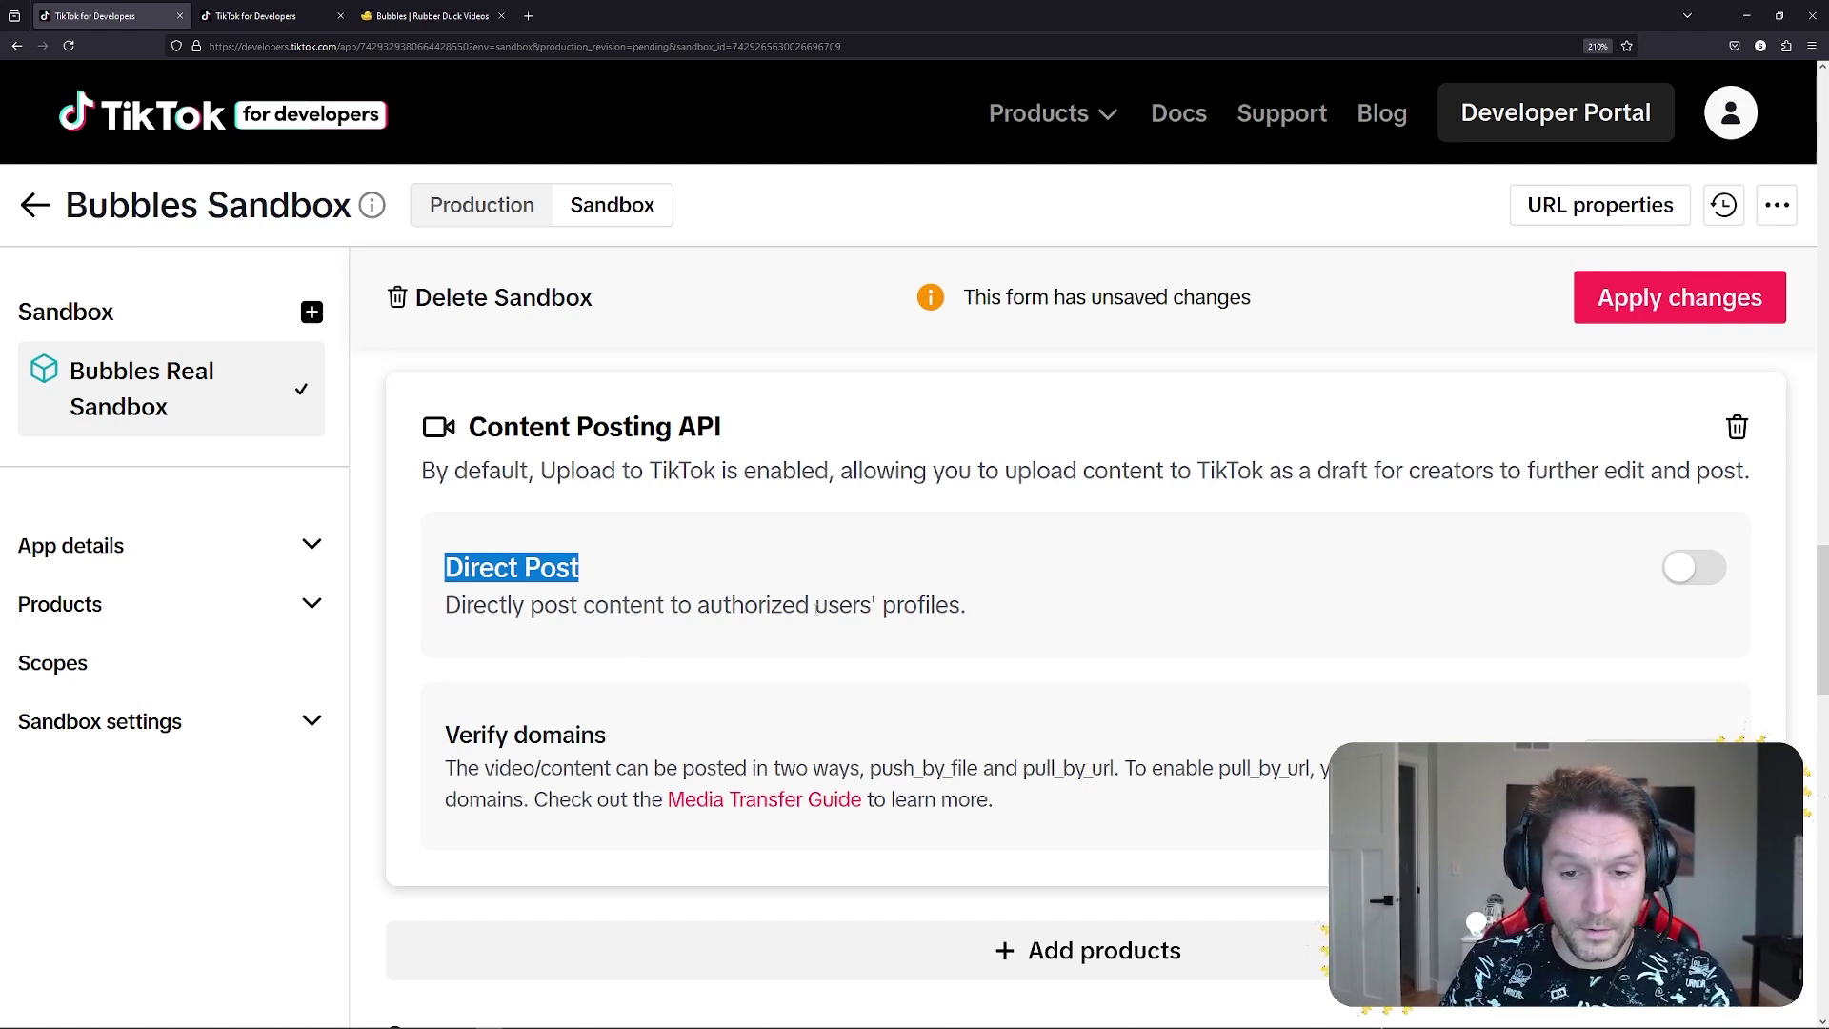
pyautogui.click(1693, 568)
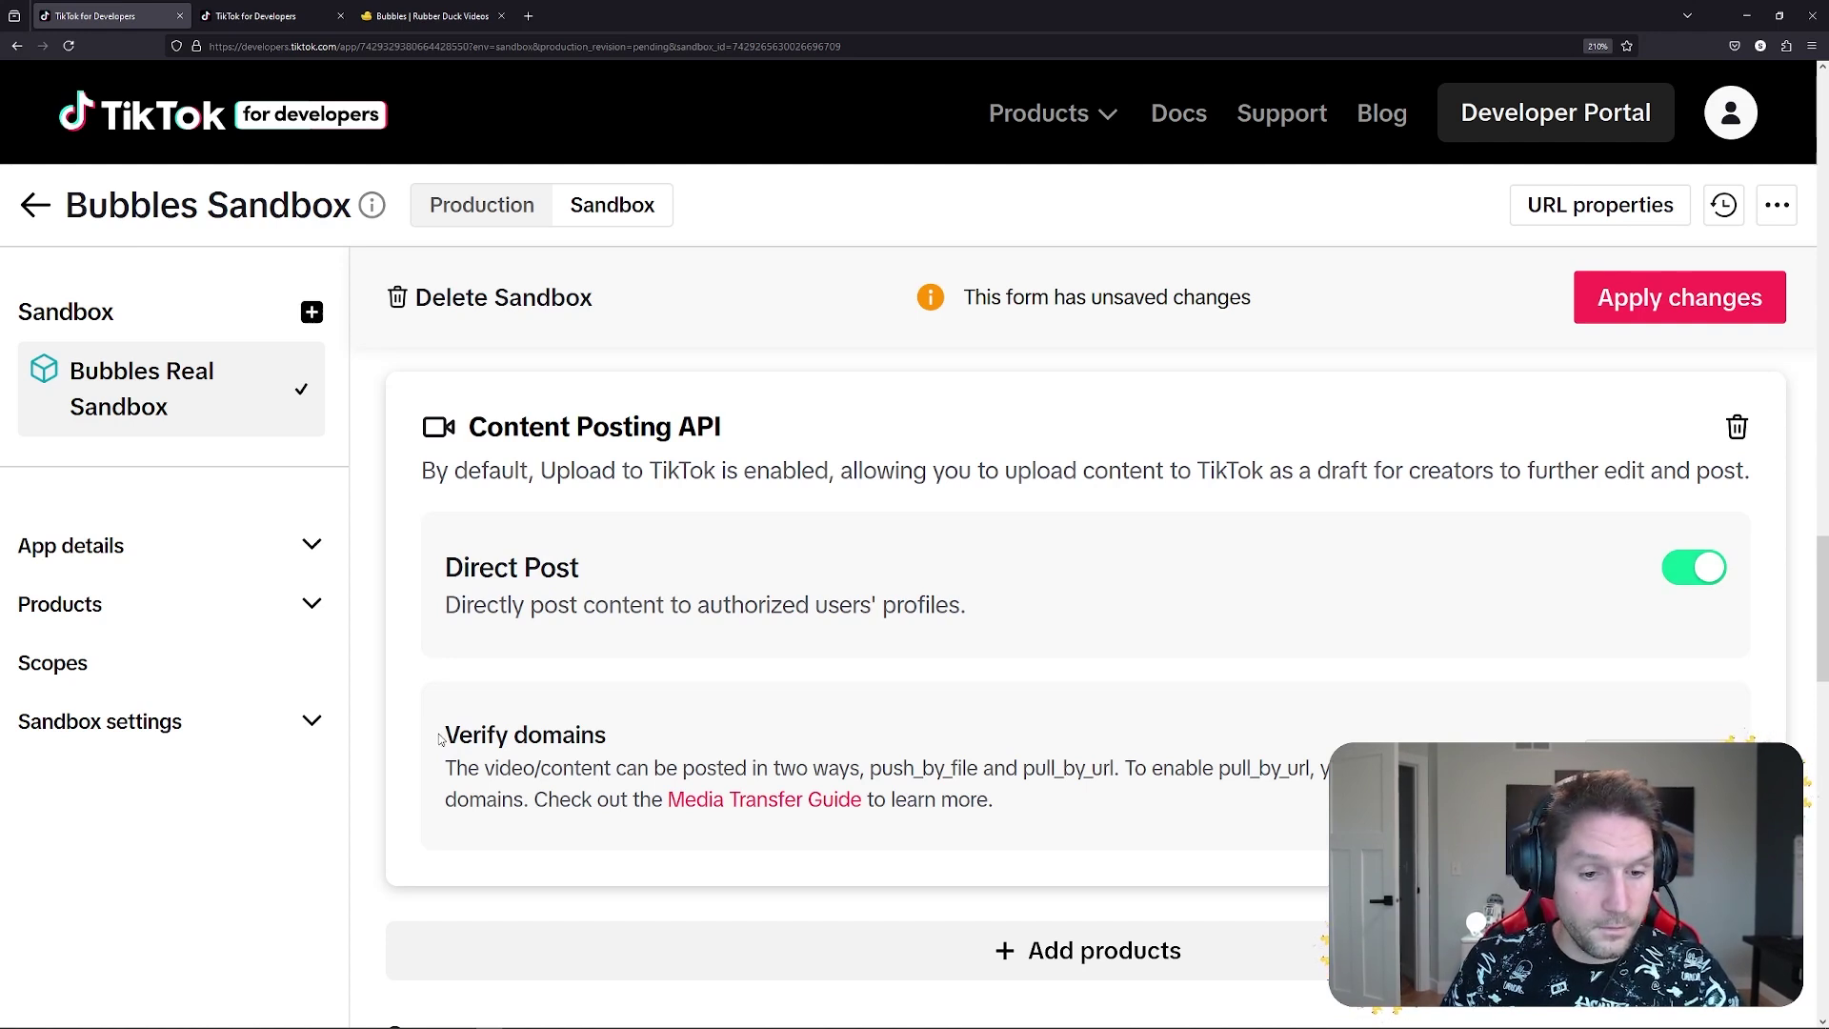
pyautogui.moveTo(443, 735); pyautogui.dragTo(610, 744)
# Highlight push_by_file and pull_by_url in the Verify domains text.
pyautogui.click(634, 765)
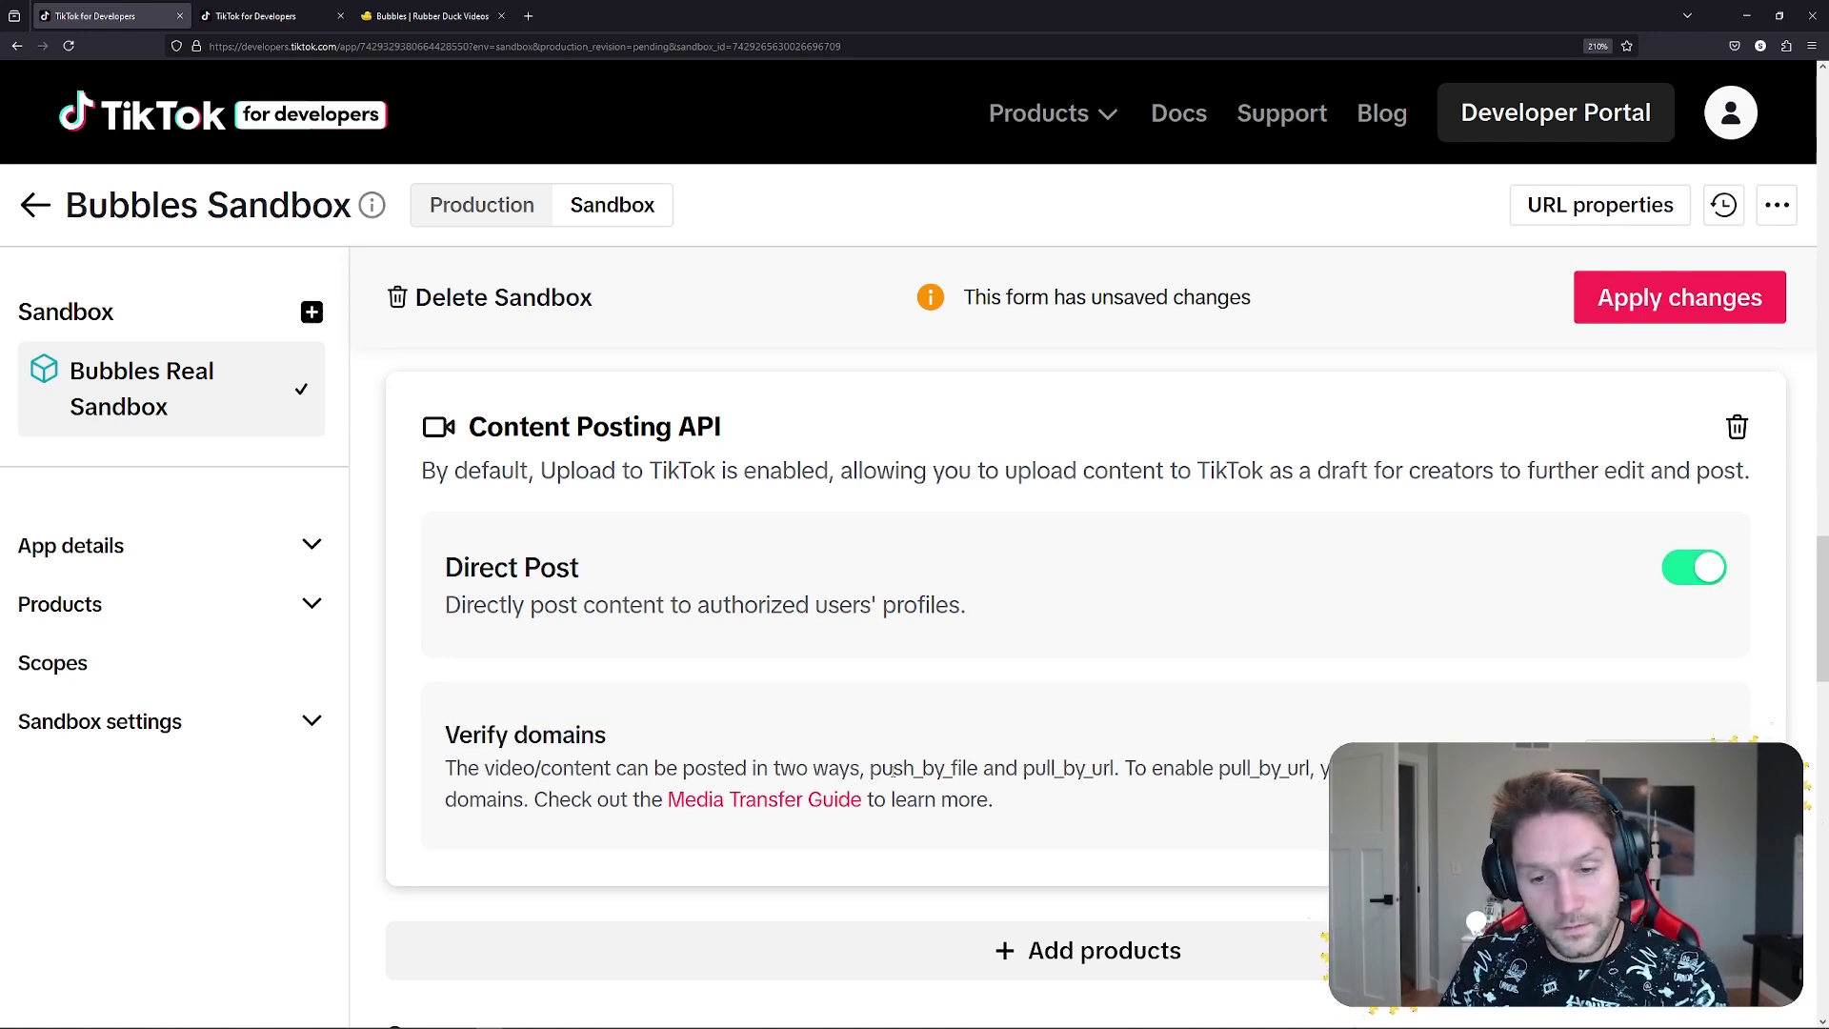
pyautogui.moveTo(869, 770); pyautogui.dragTo(982, 772)
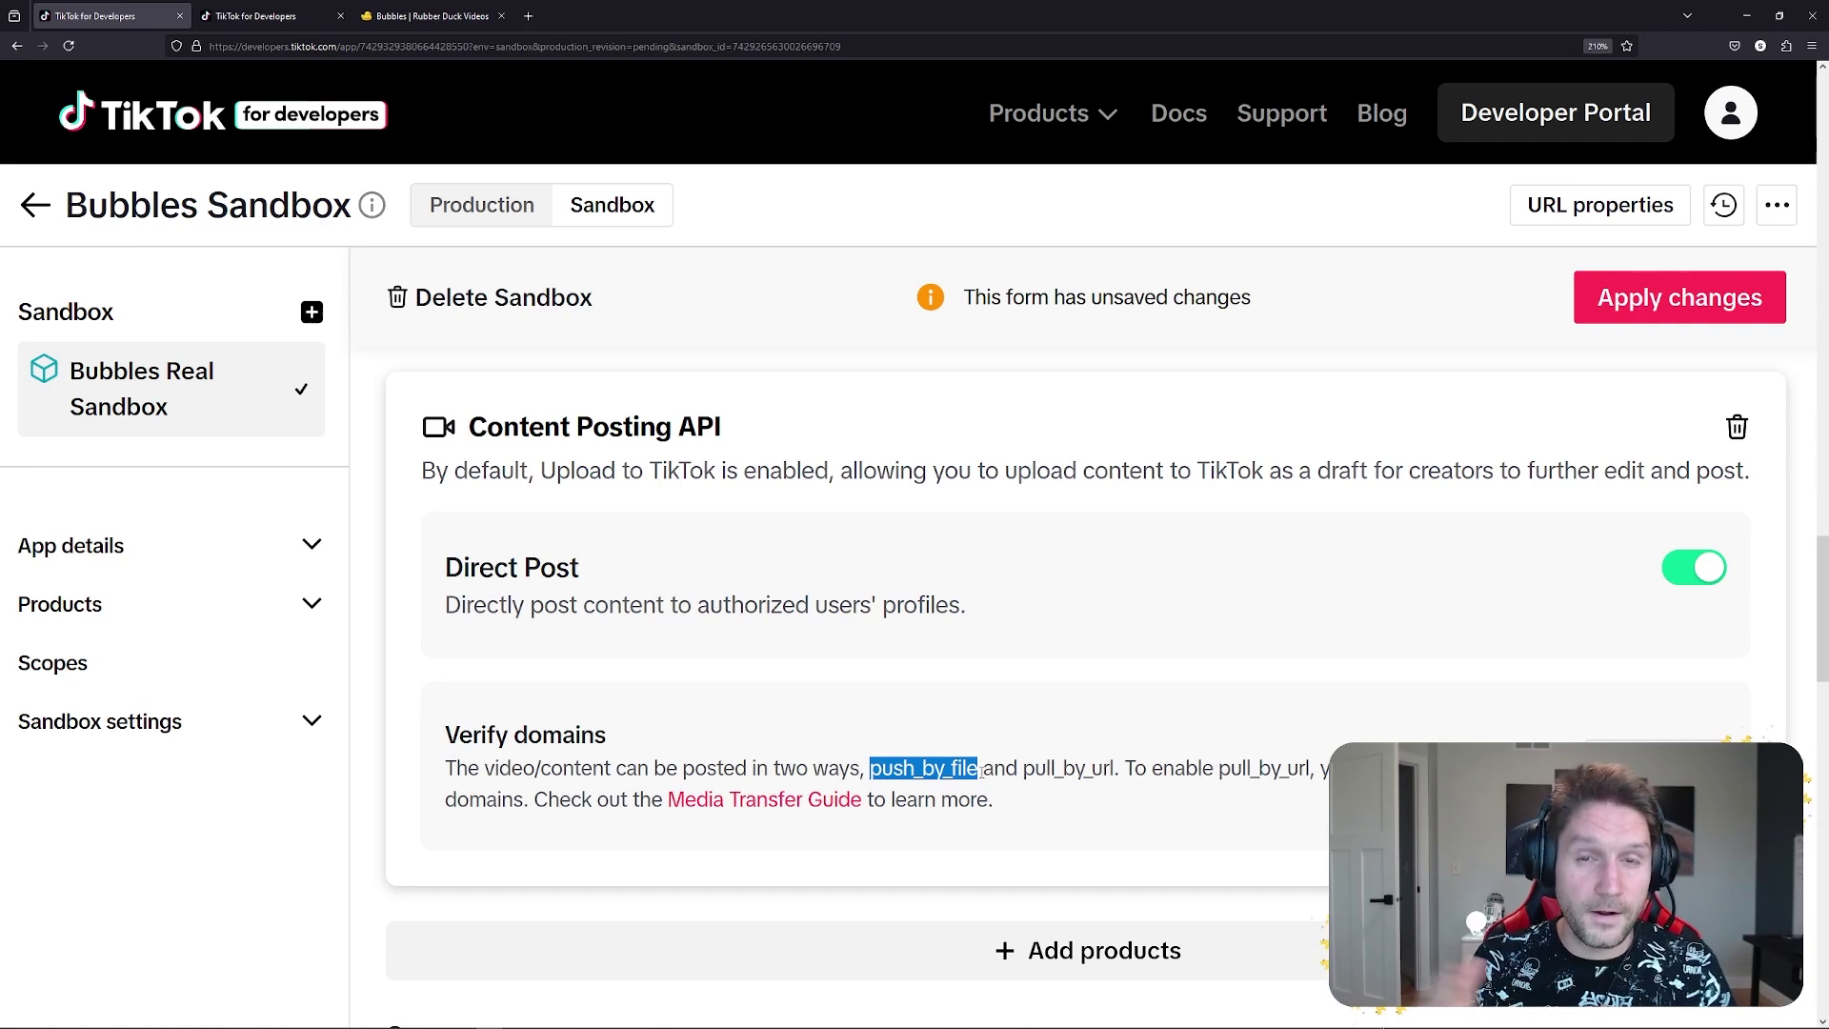
pyautogui.click(981, 771)
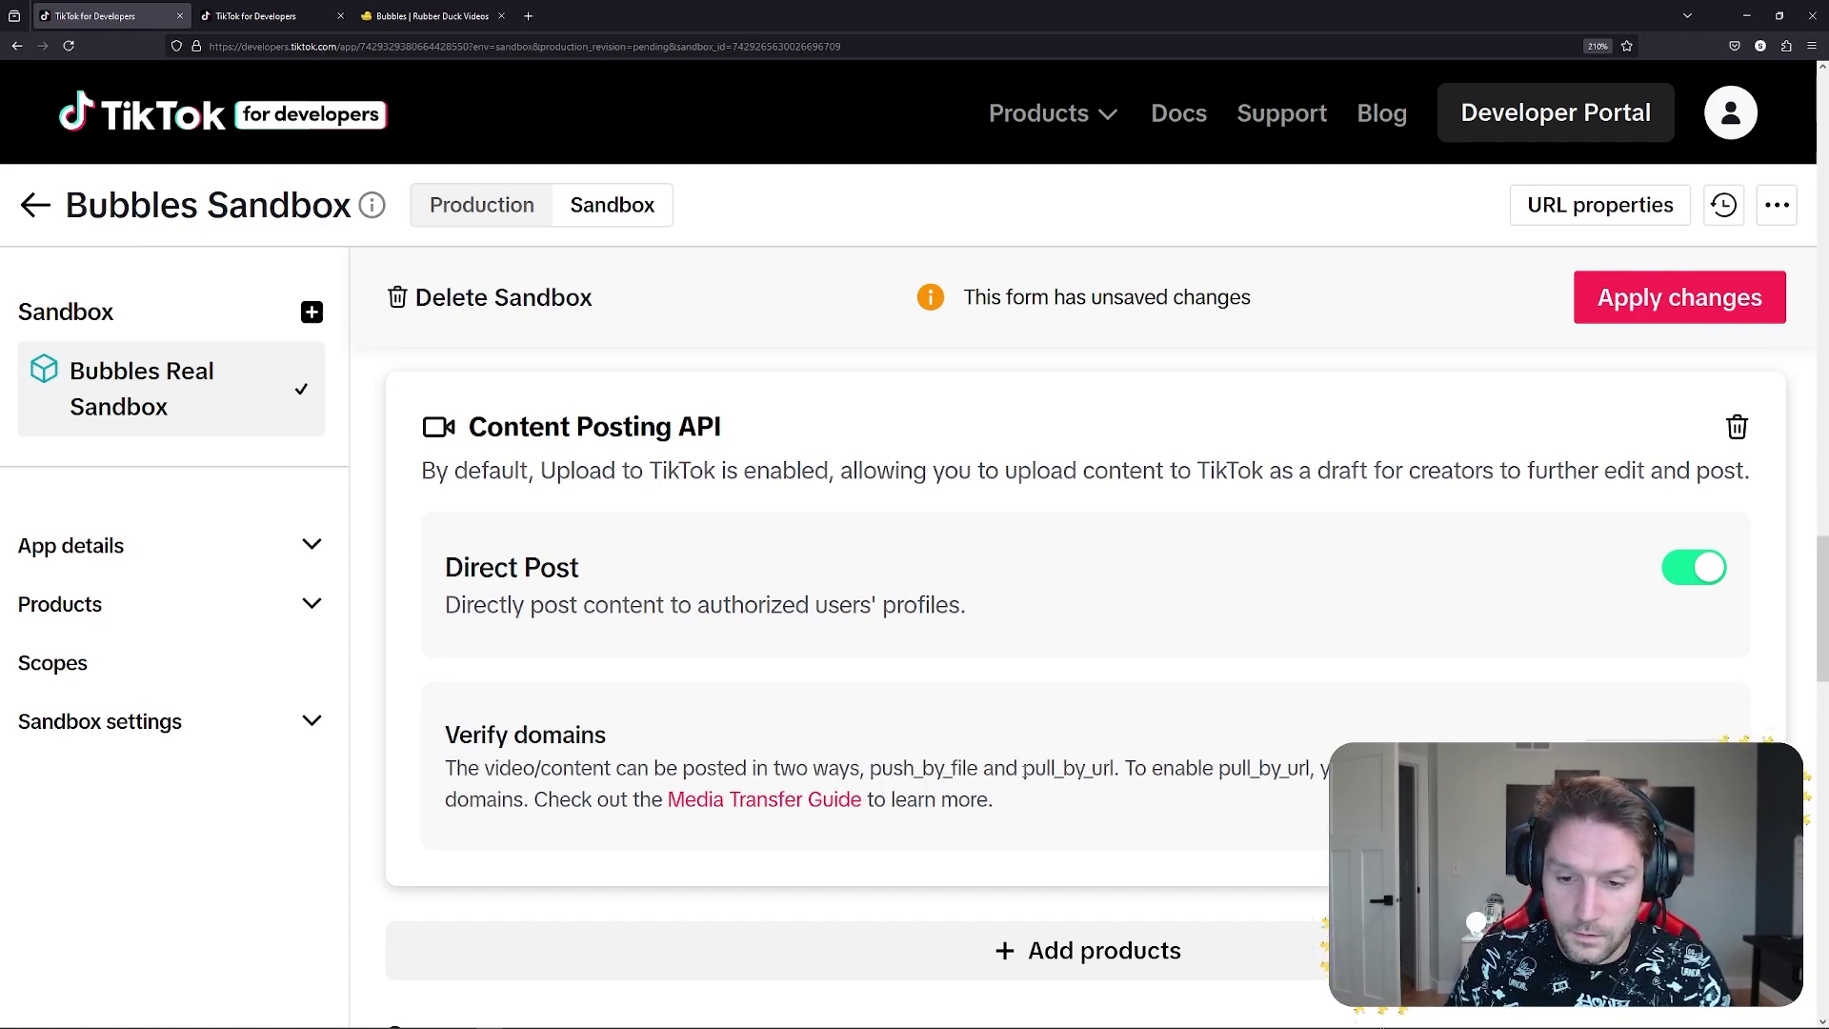
pyautogui.moveTo(1022, 769); pyautogui.dragTo(1116, 772)
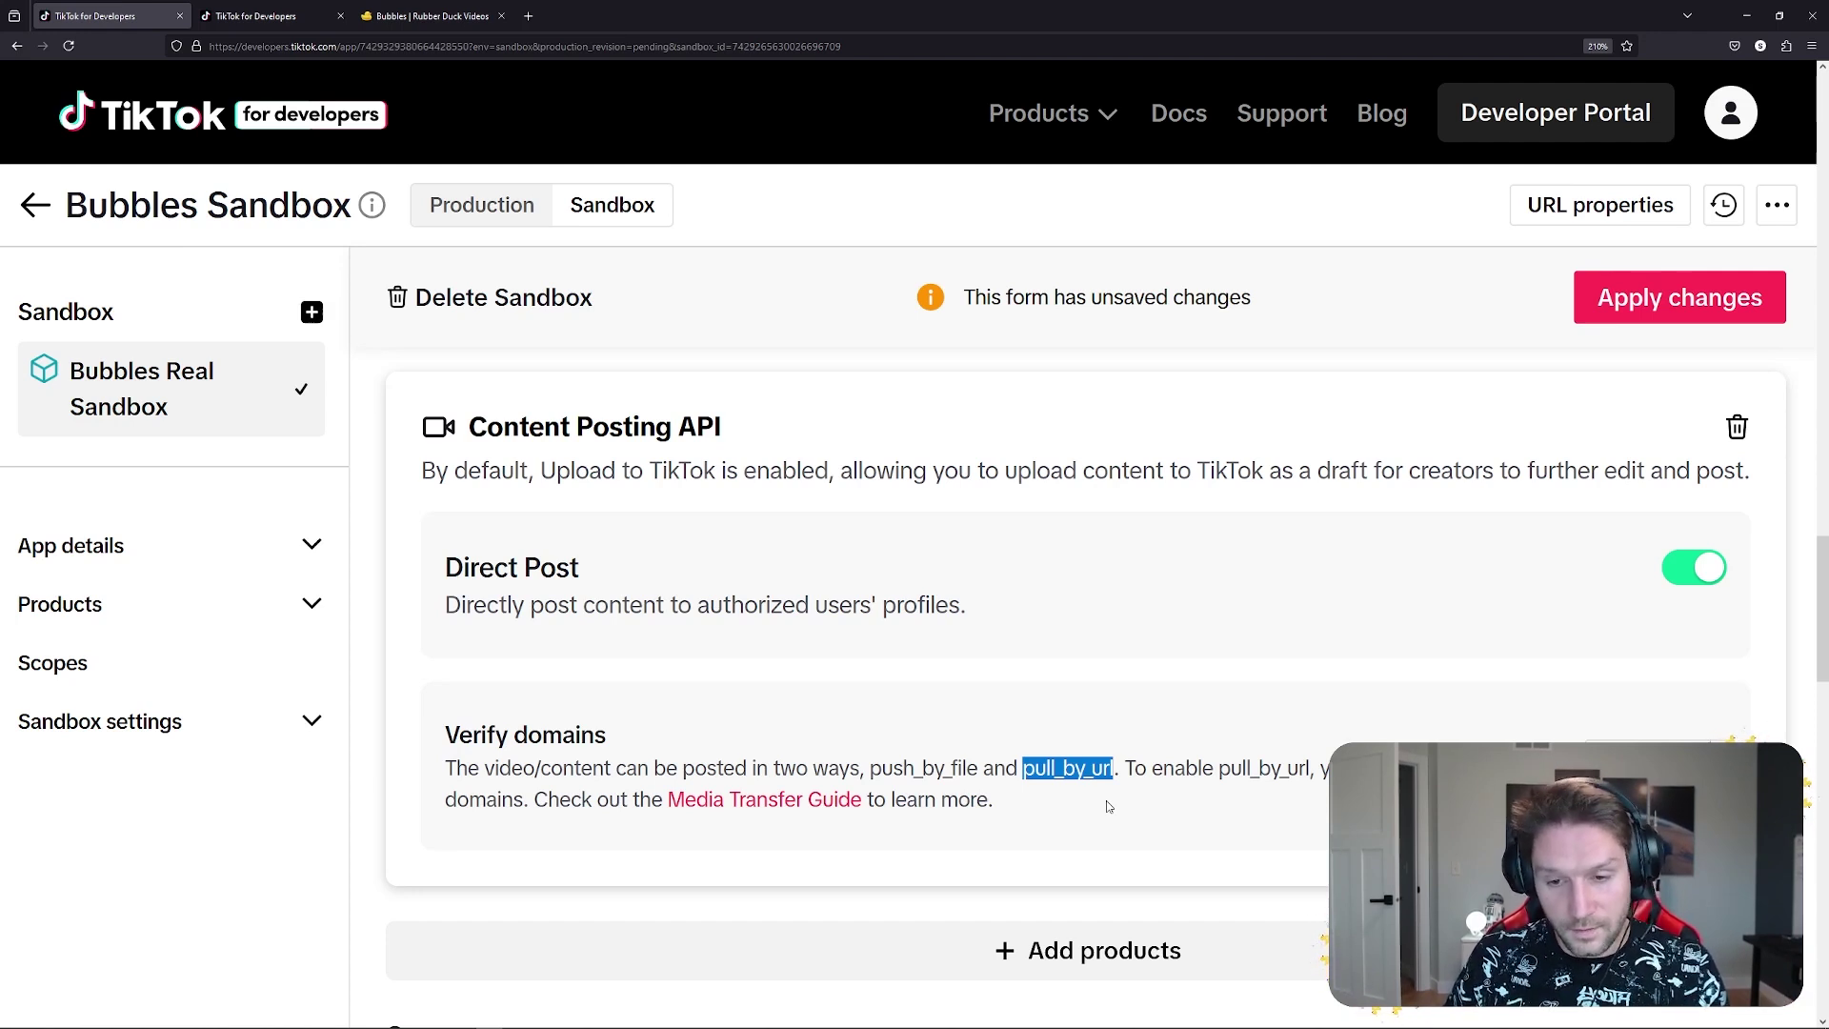
# Scroll down to the pull_by_url explanation, then switch to the bubblesbath.mp4 video tab.
pyautogui.moveTo(1125, 768); pyautogui.dragTo(1241, 768)
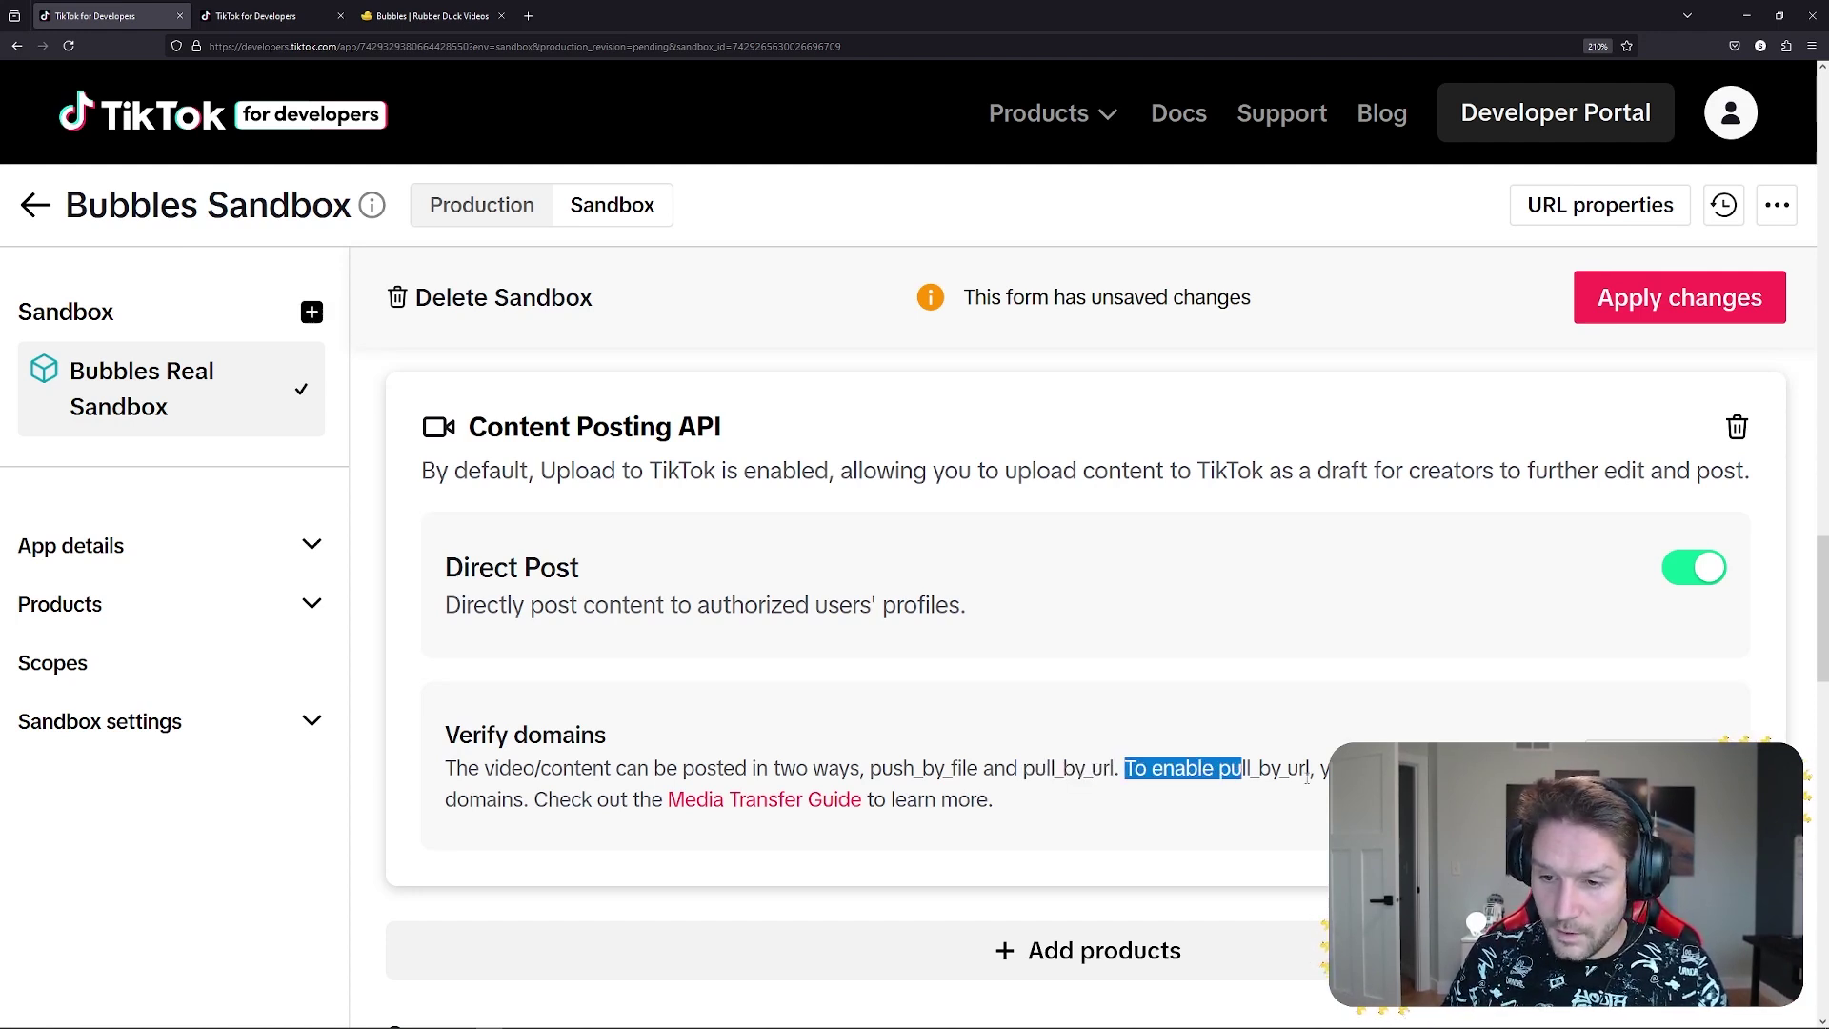
pyautogui.click(494, 793)
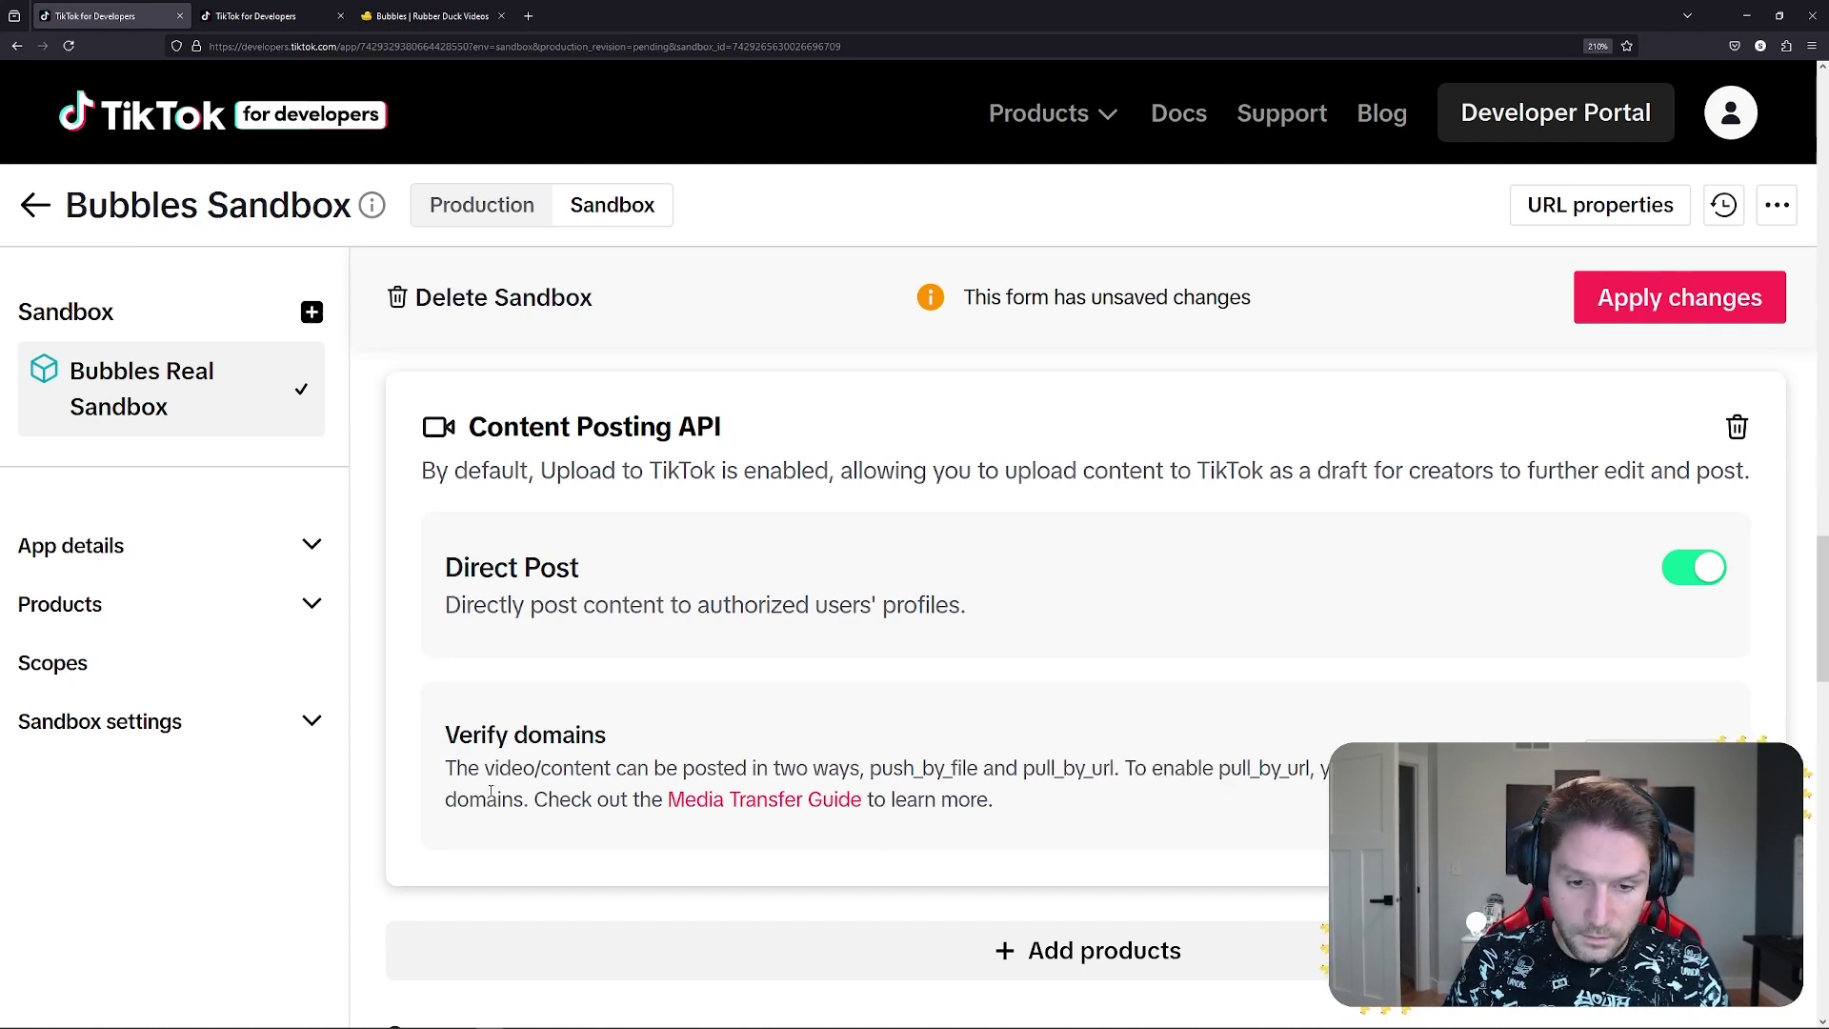
pyautogui.scroll(-2, 1184, 619)
pyautogui.moveTo(1219, 618); pyautogui.dragTo(1312, 620)
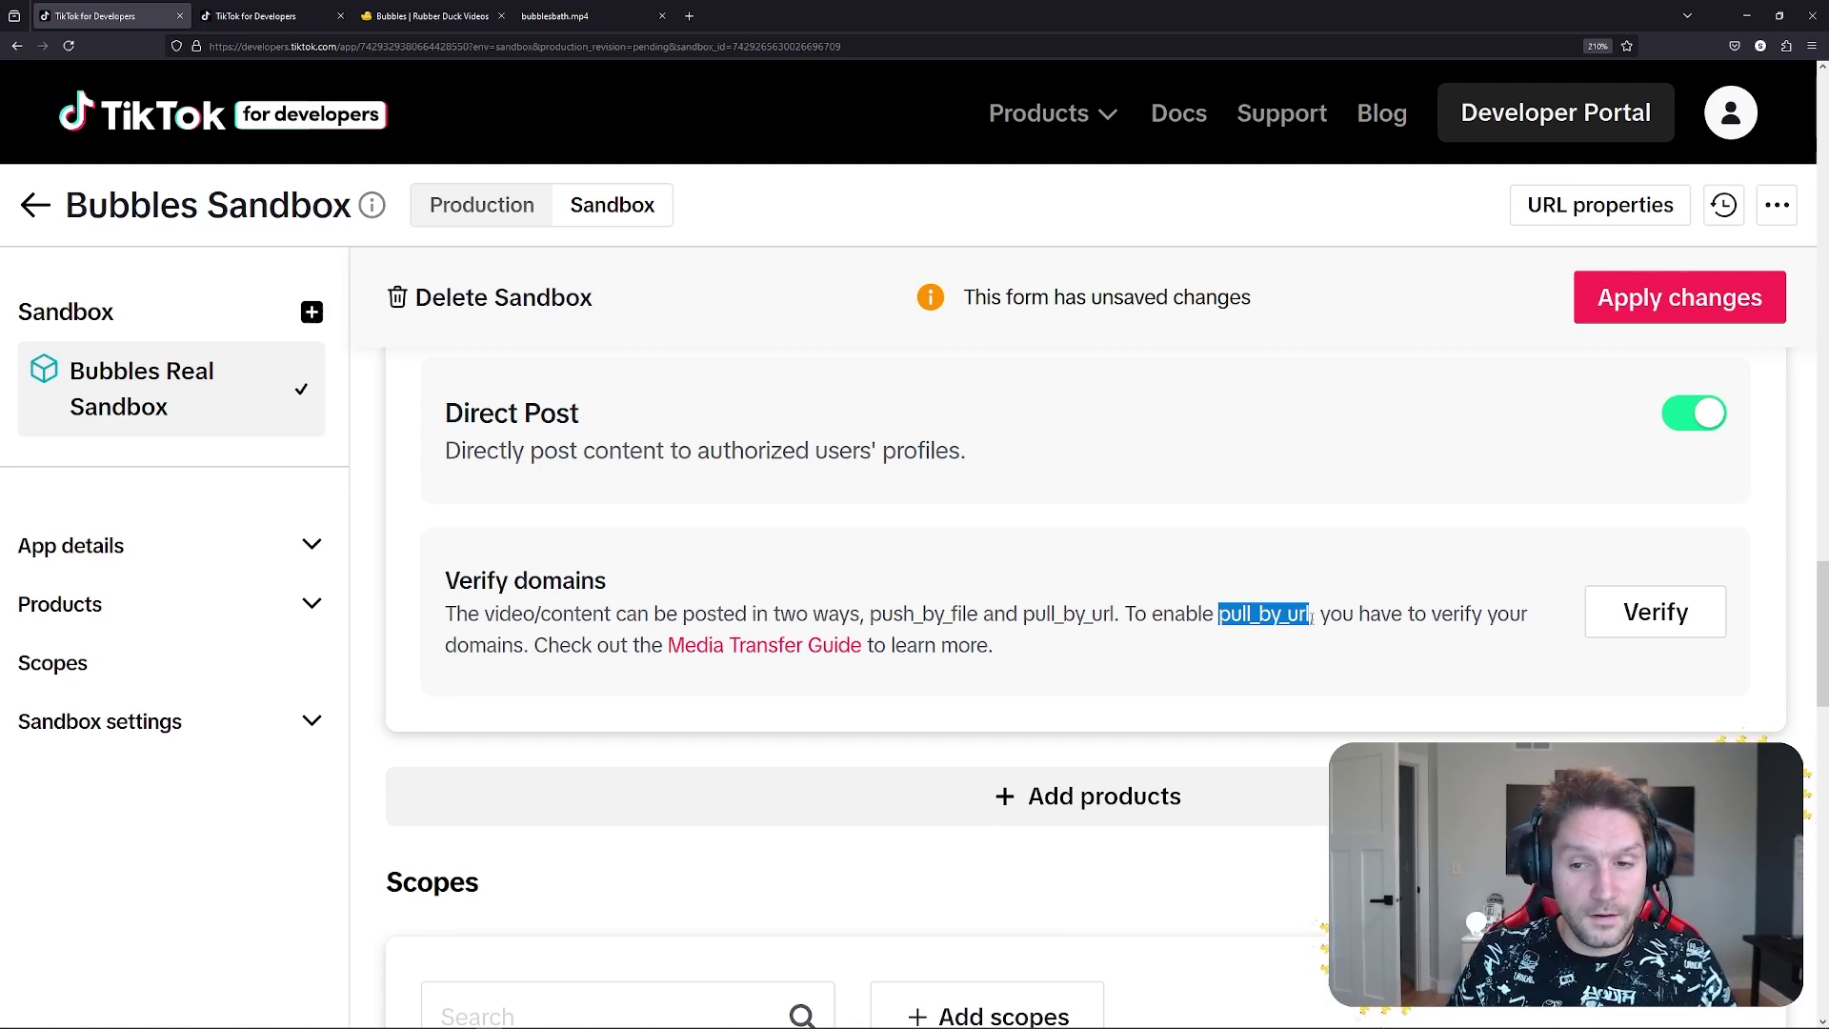
pyautogui.click(558, 23)
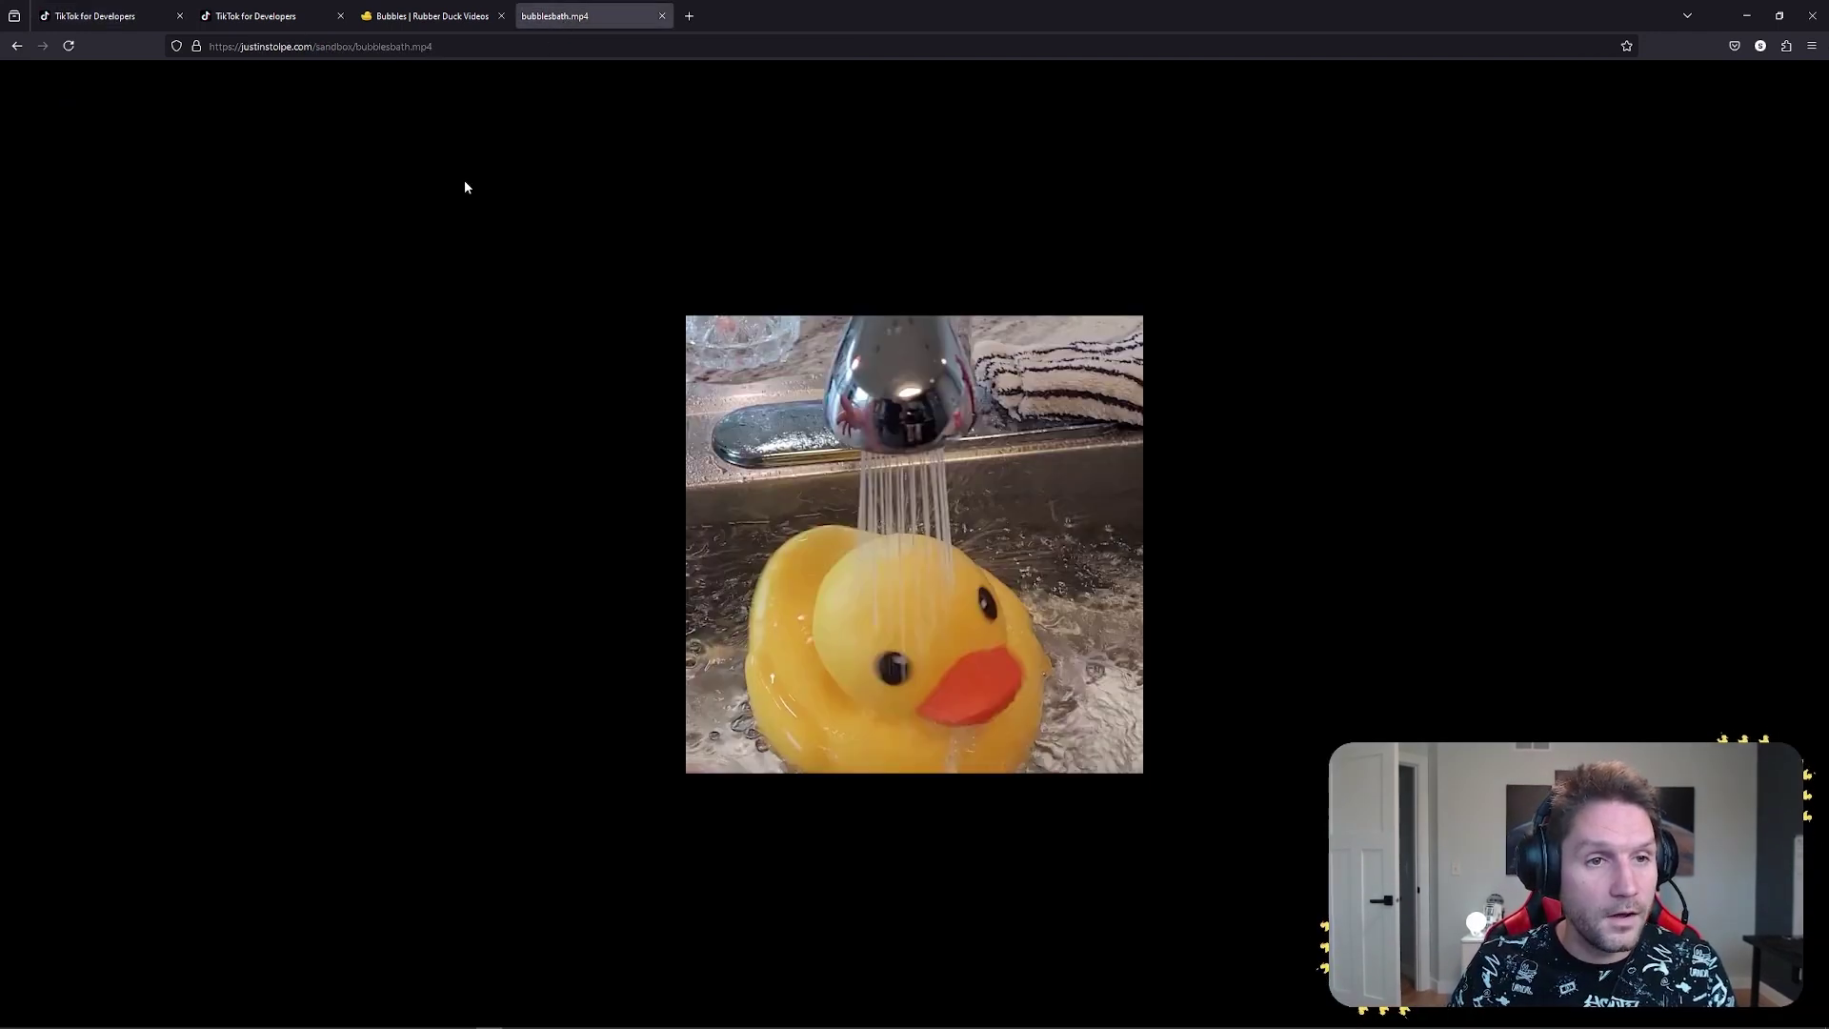
# Replay and pause the bubblesbath.mp4 duck video, select its domain, and return to the sandbox page.
pyautogui.hotkey('ctrl', 'l')
pyautogui.press('Return')
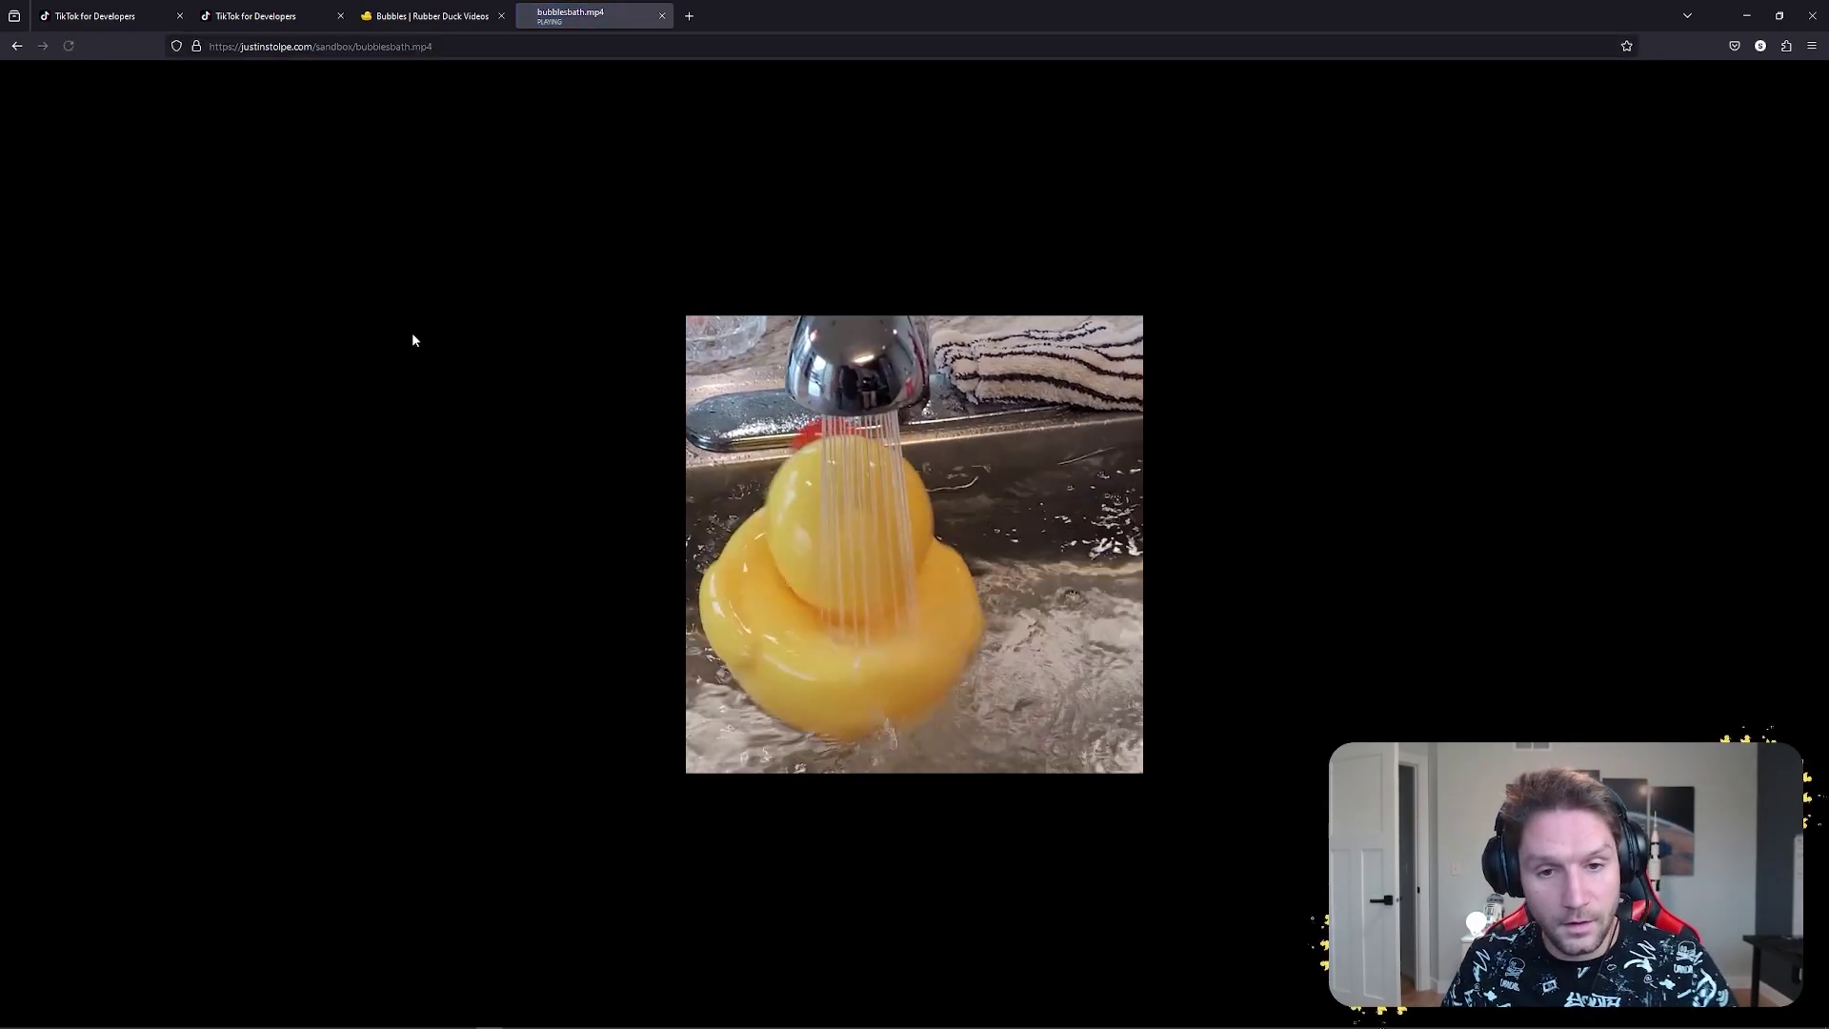
pyautogui.click(703, 759)
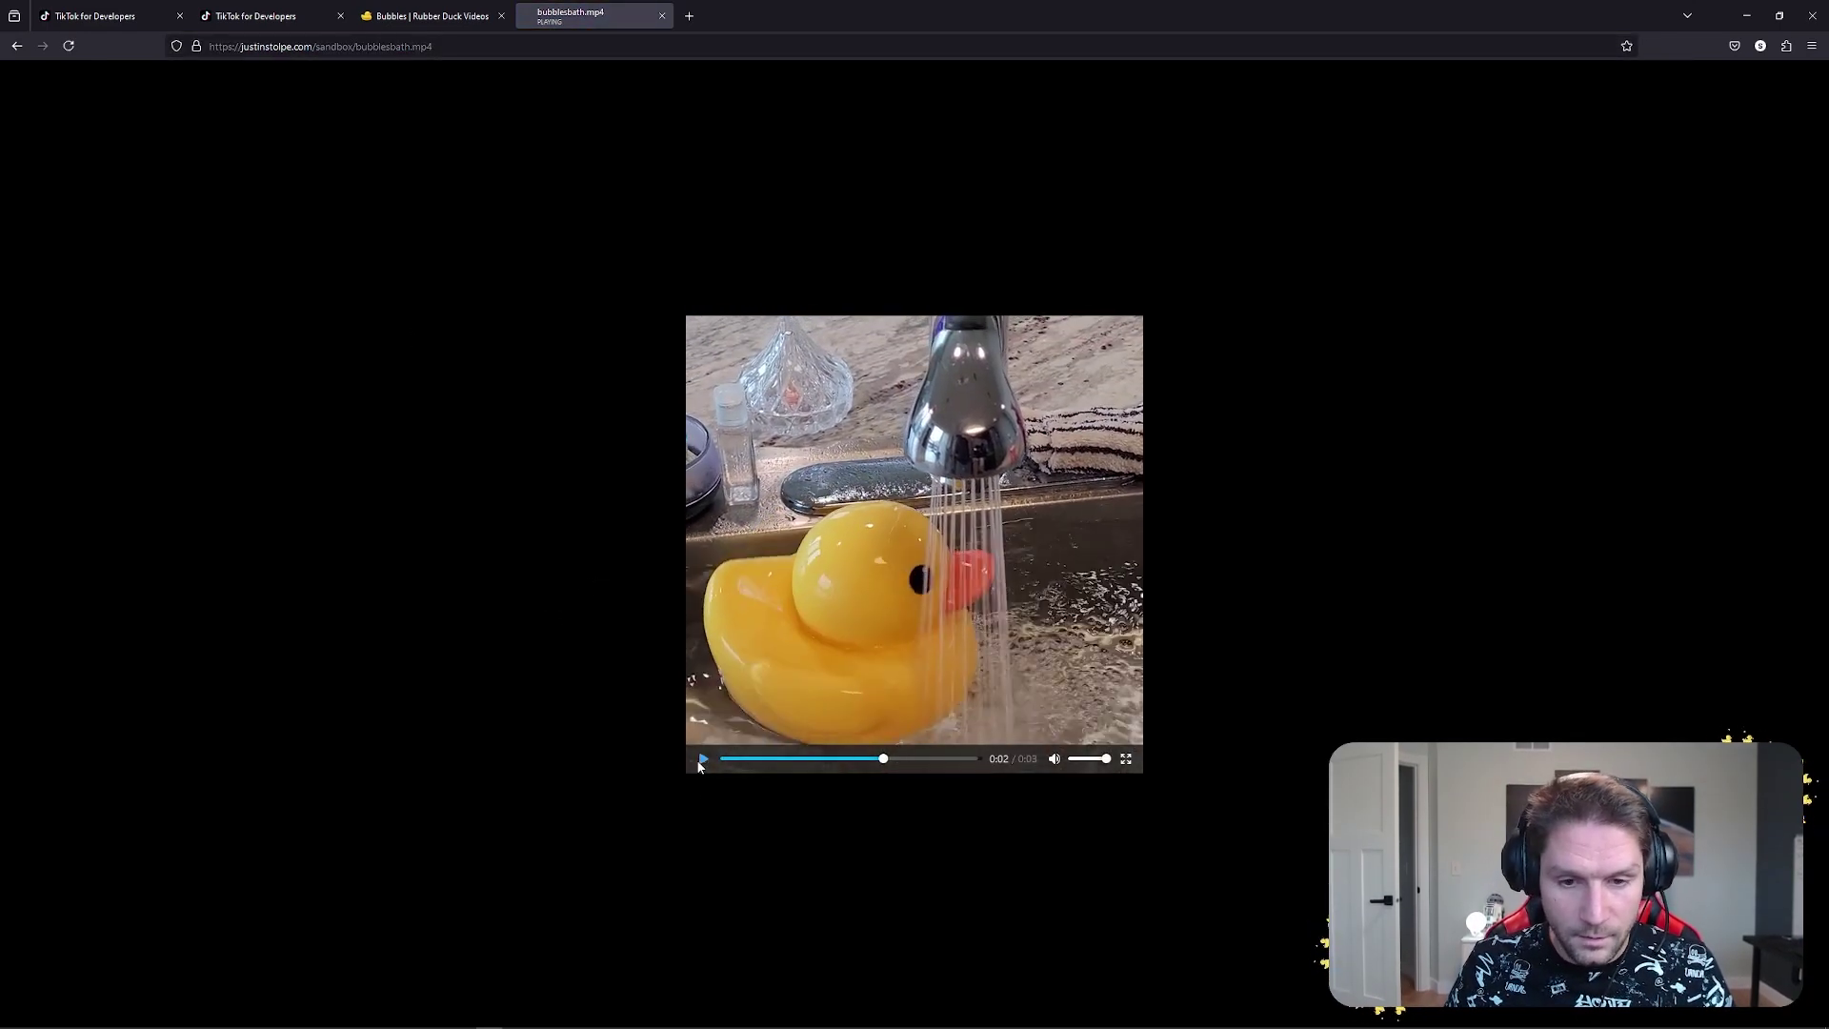
pyautogui.doubleClick(314, 46)
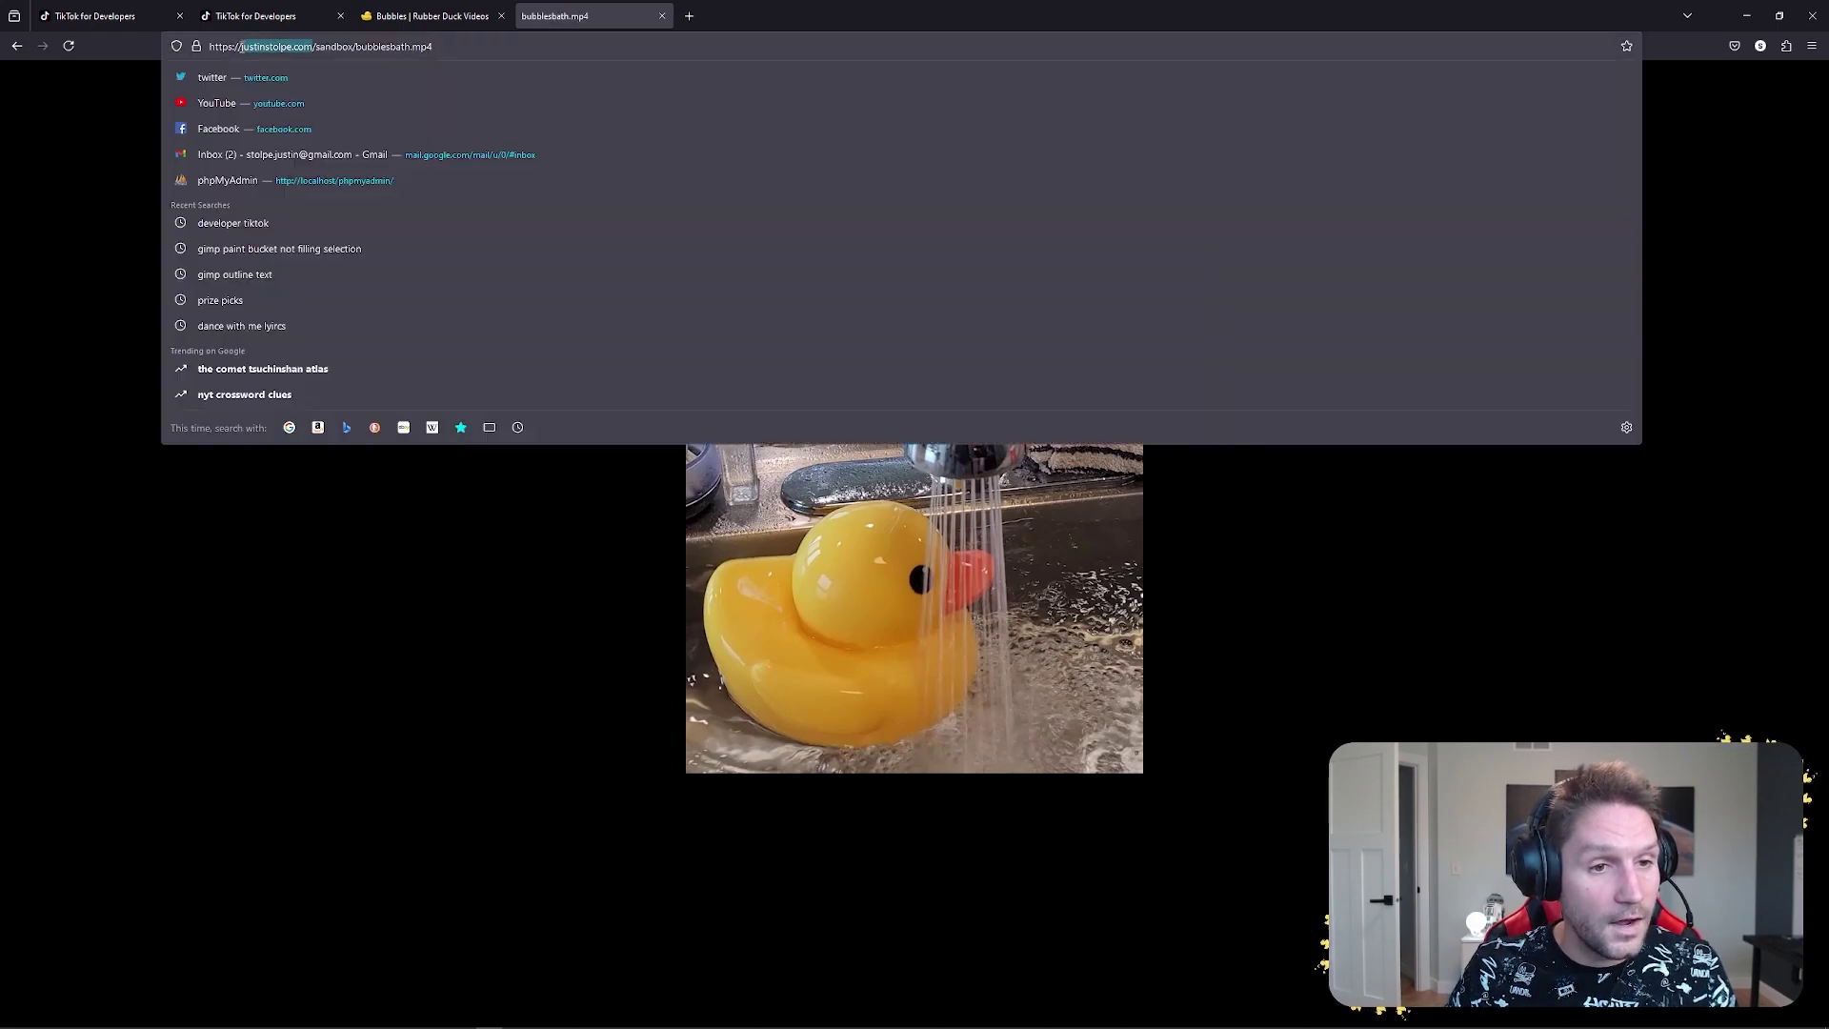
pyautogui.click(96, 16)
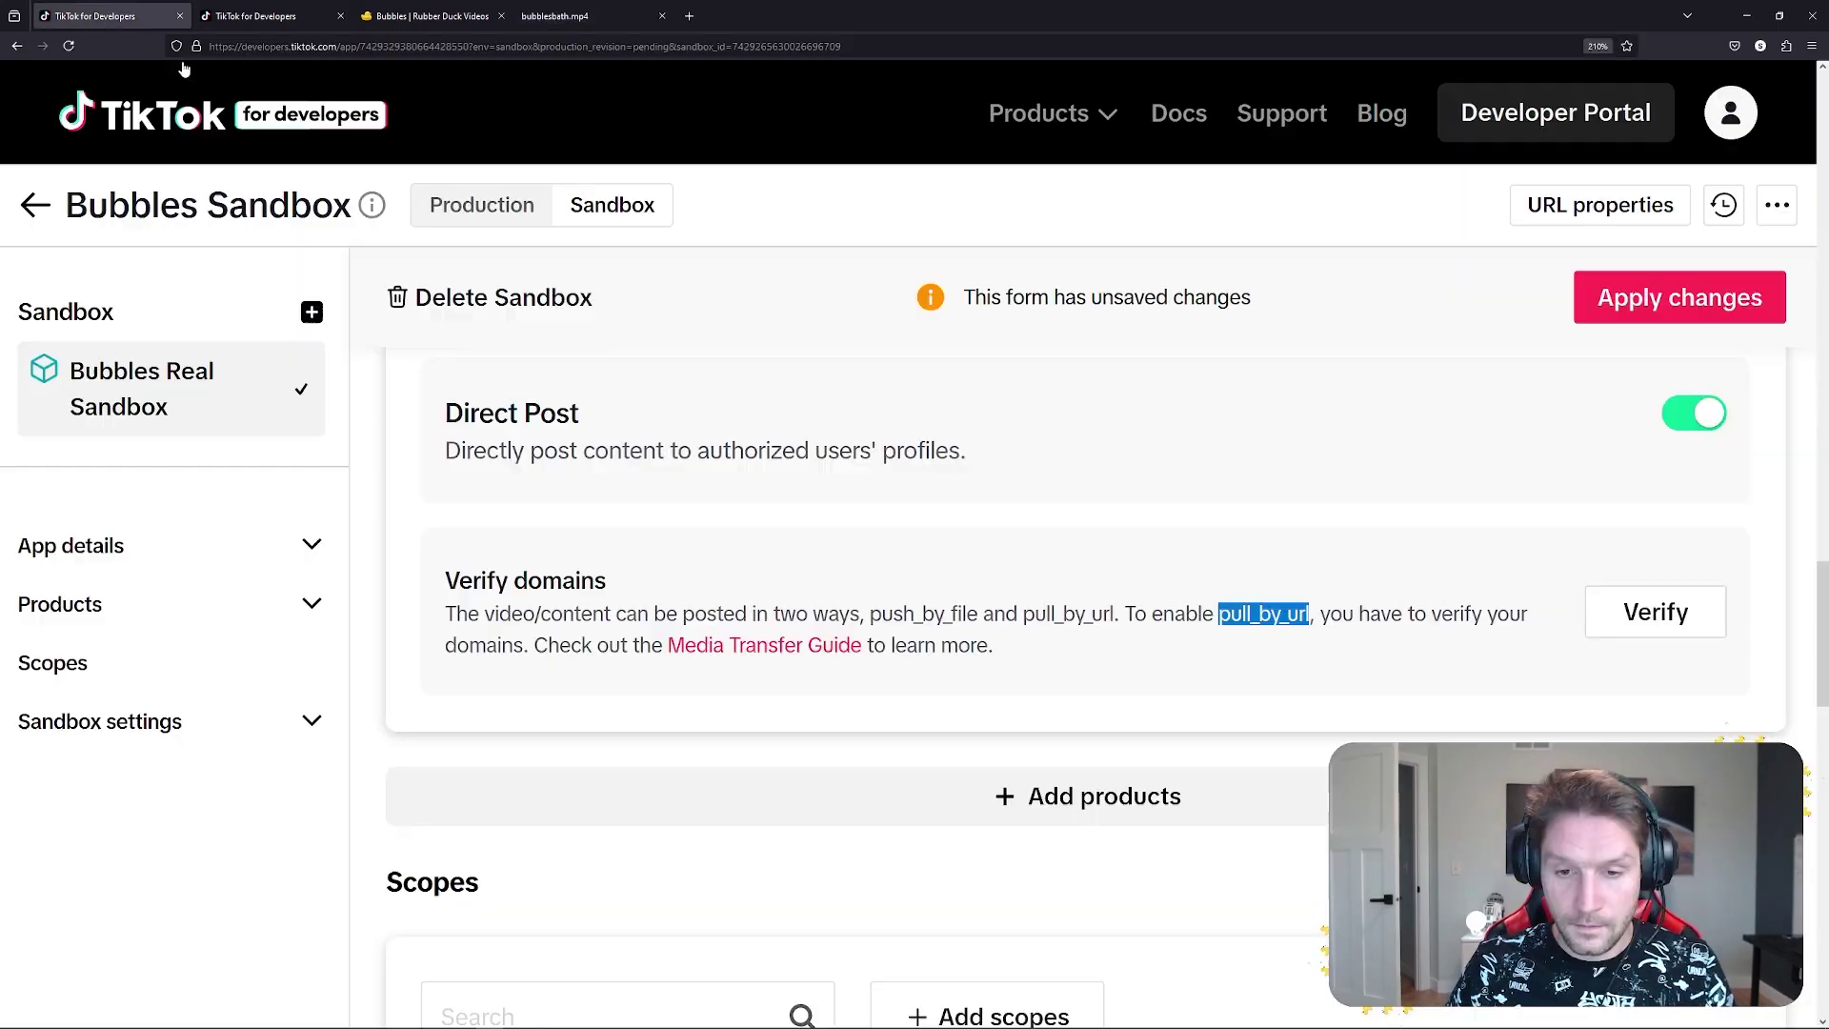
# Open URL properties and choose to verify a whole Domain by DNS record.
pyautogui.click(1625, 633)
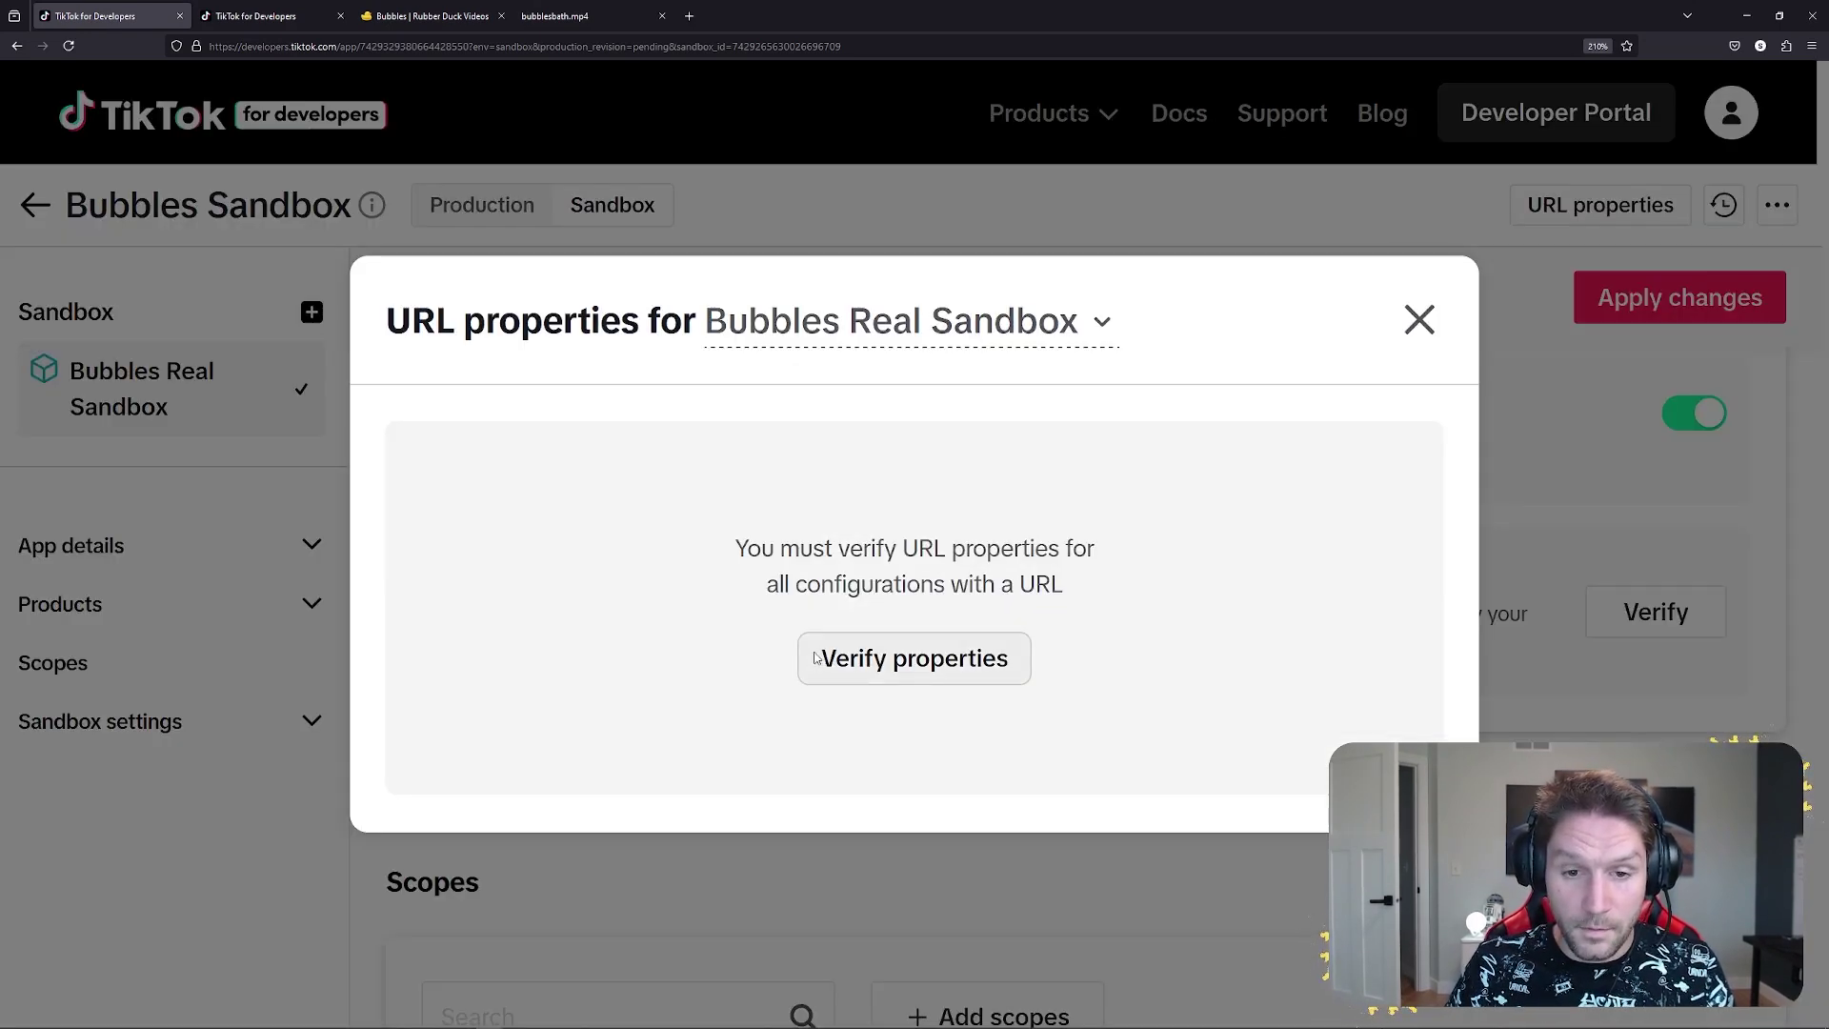
pyautogui.click(814, 659)
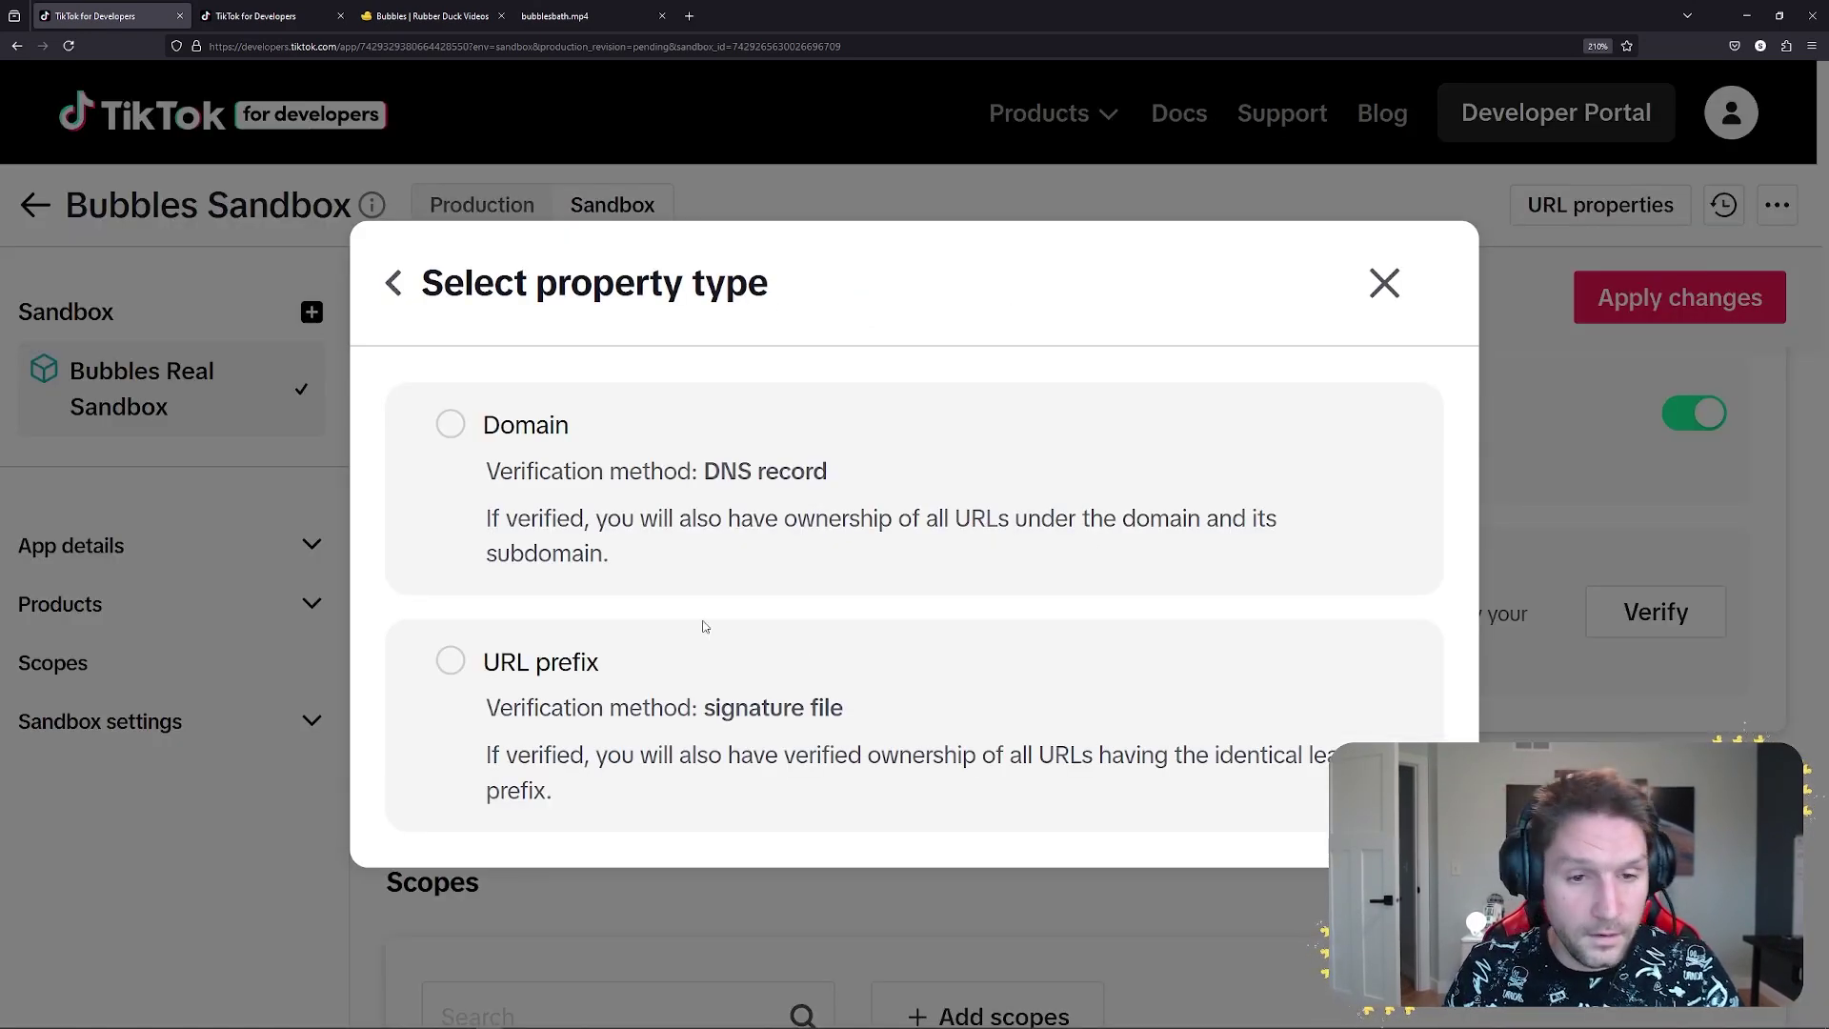
pyautogui.moveTo(705, 470); pyautogui.dragTo(827, 471)
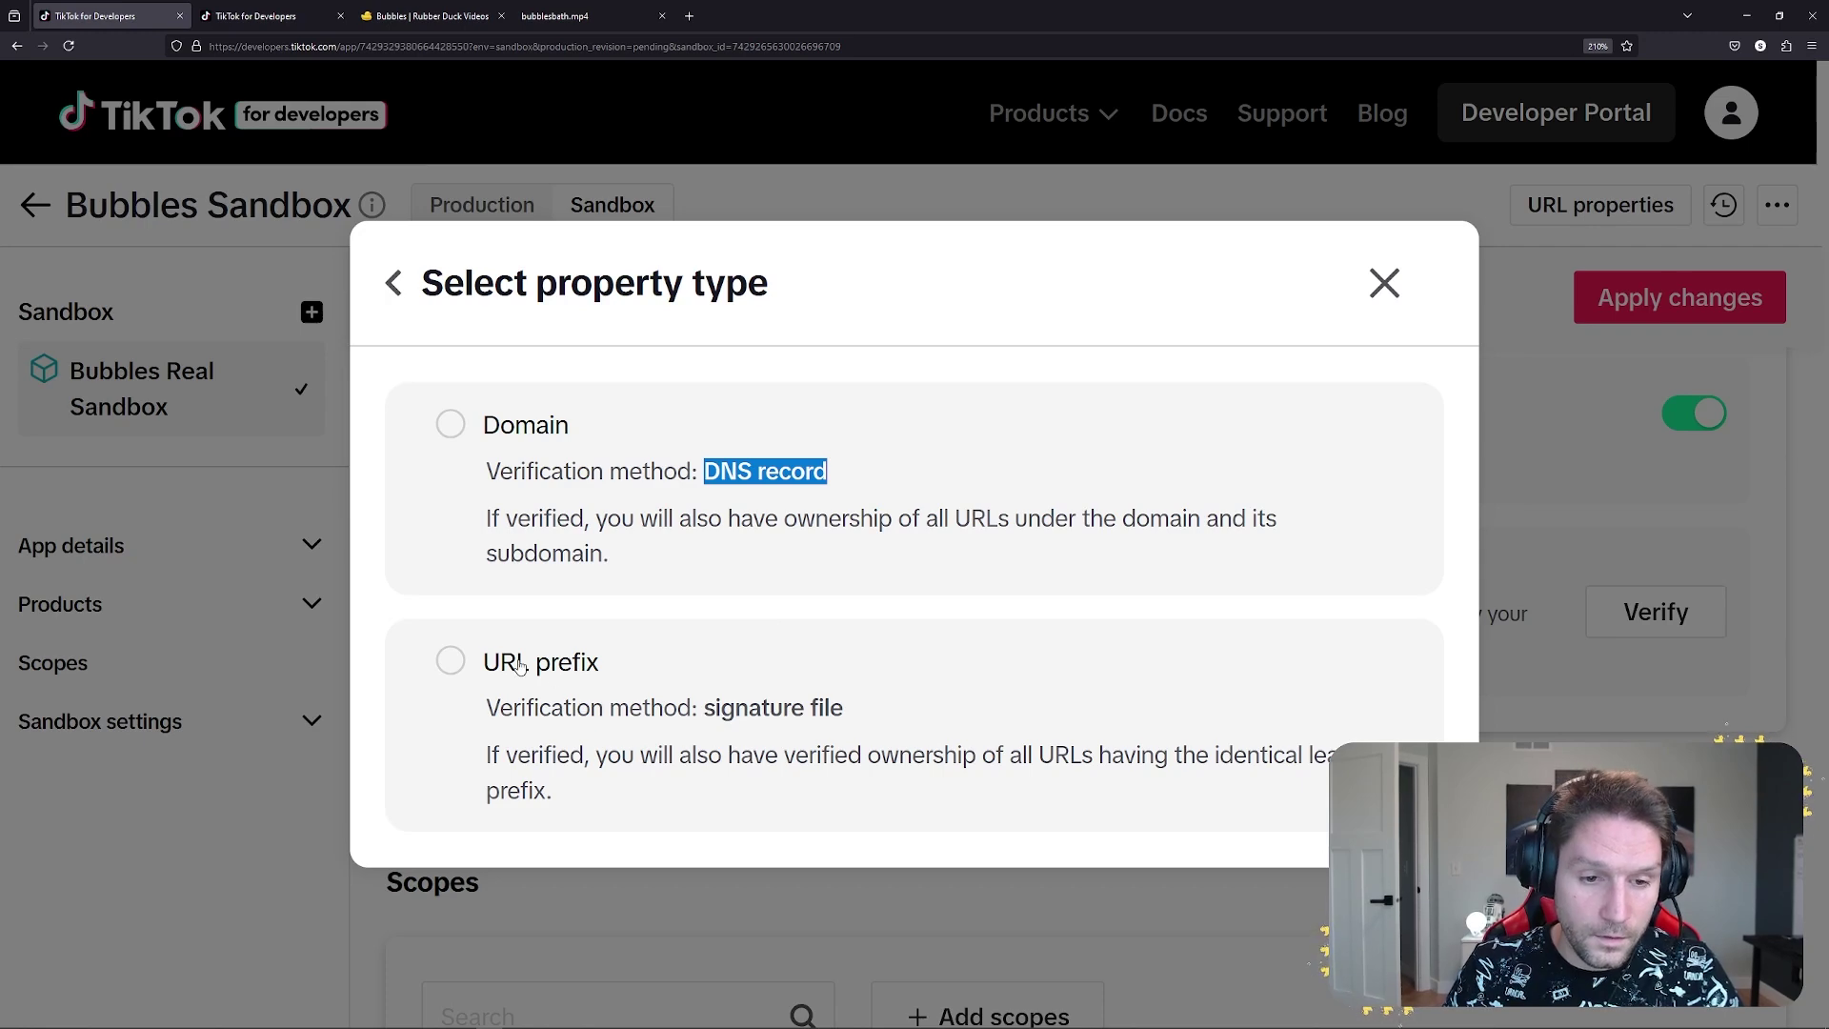
pyautogui.click(499, 488)
# Submit justinstolpe.com and review the DNS TXT record it must hold.
pyautogui.click(510, 592)
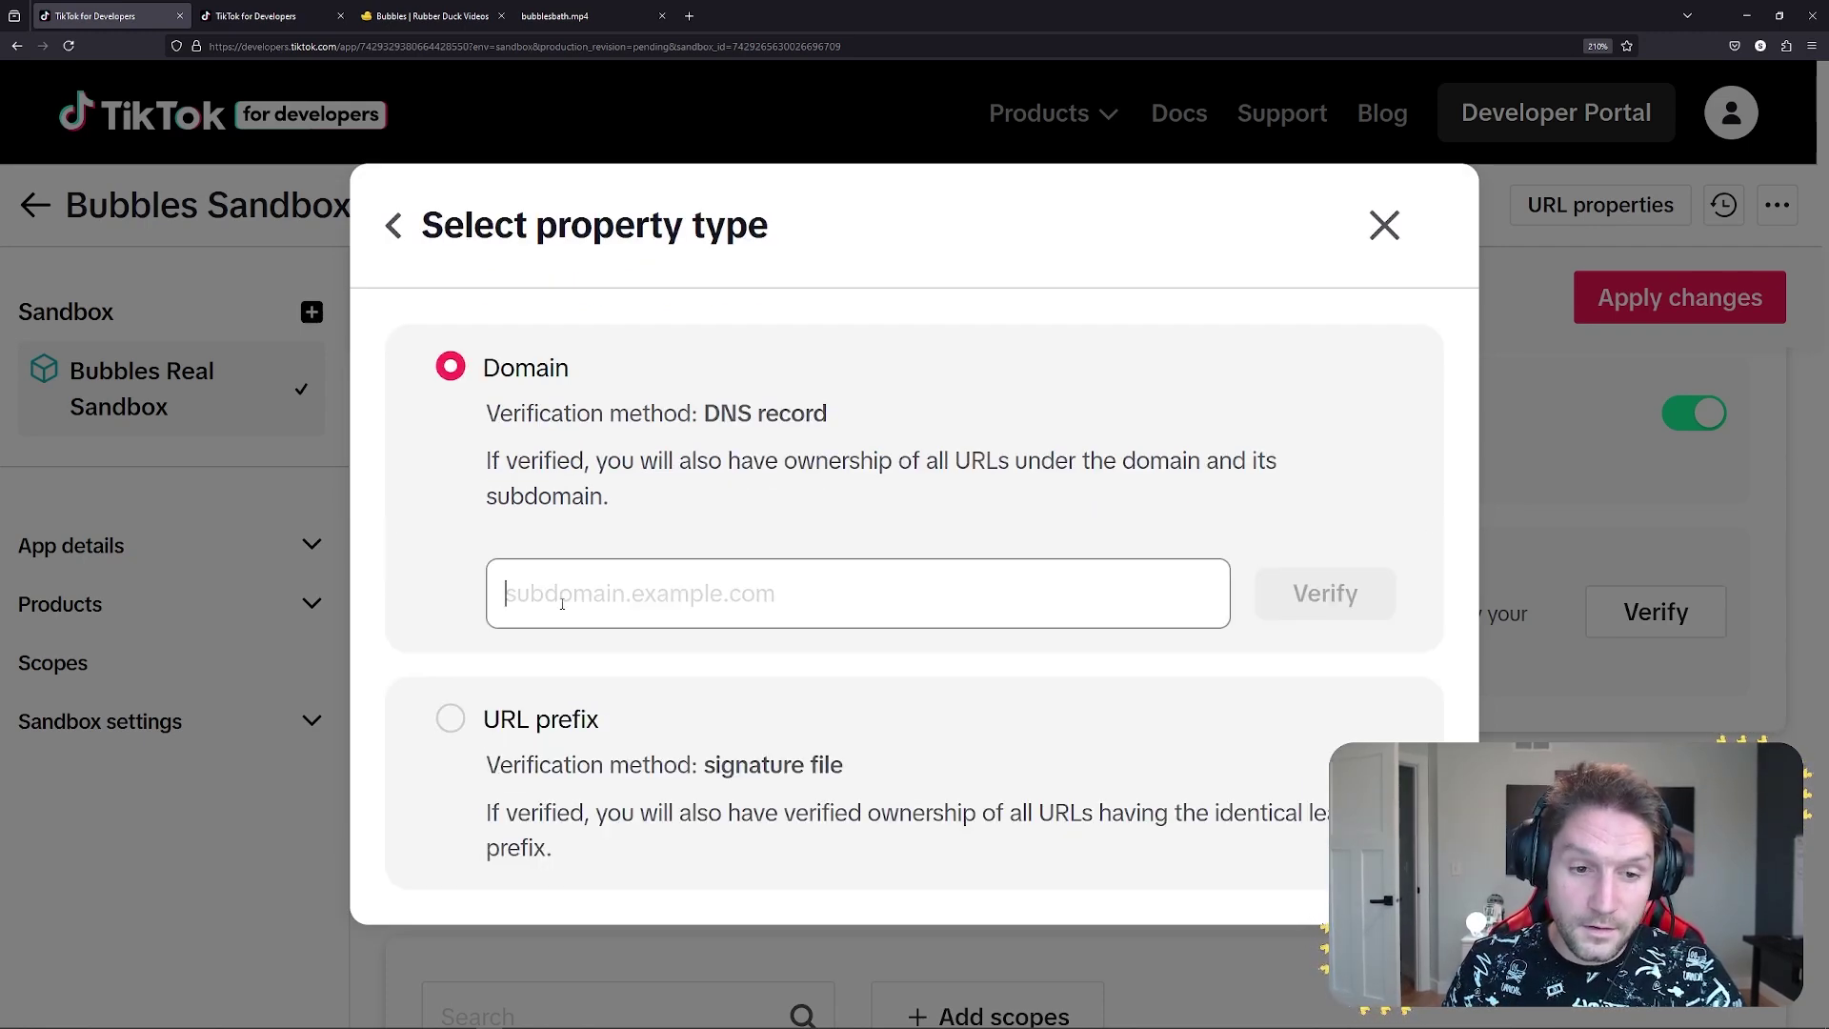
pyautogui.write('justinstolpe.com')
pyautogui.click(1324, 593)
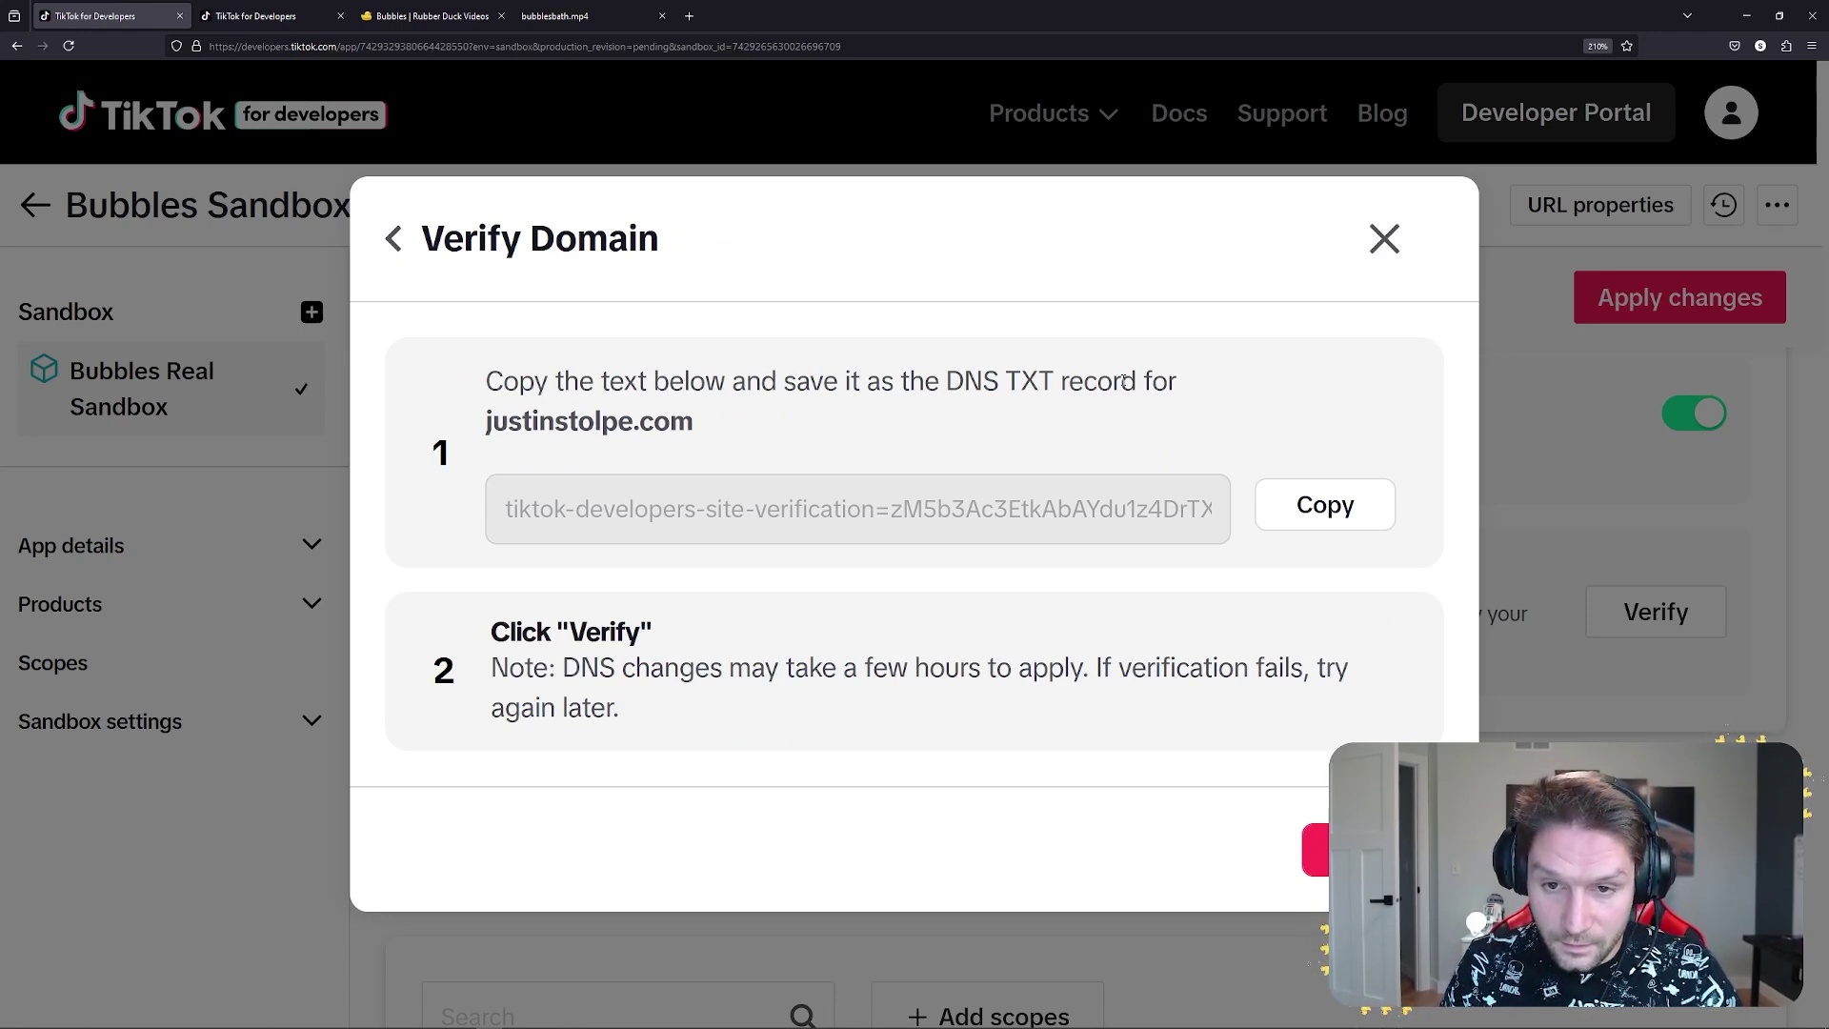
pyautogui.moveTo(492, 424); pyautogui.dragTo(602, 523)
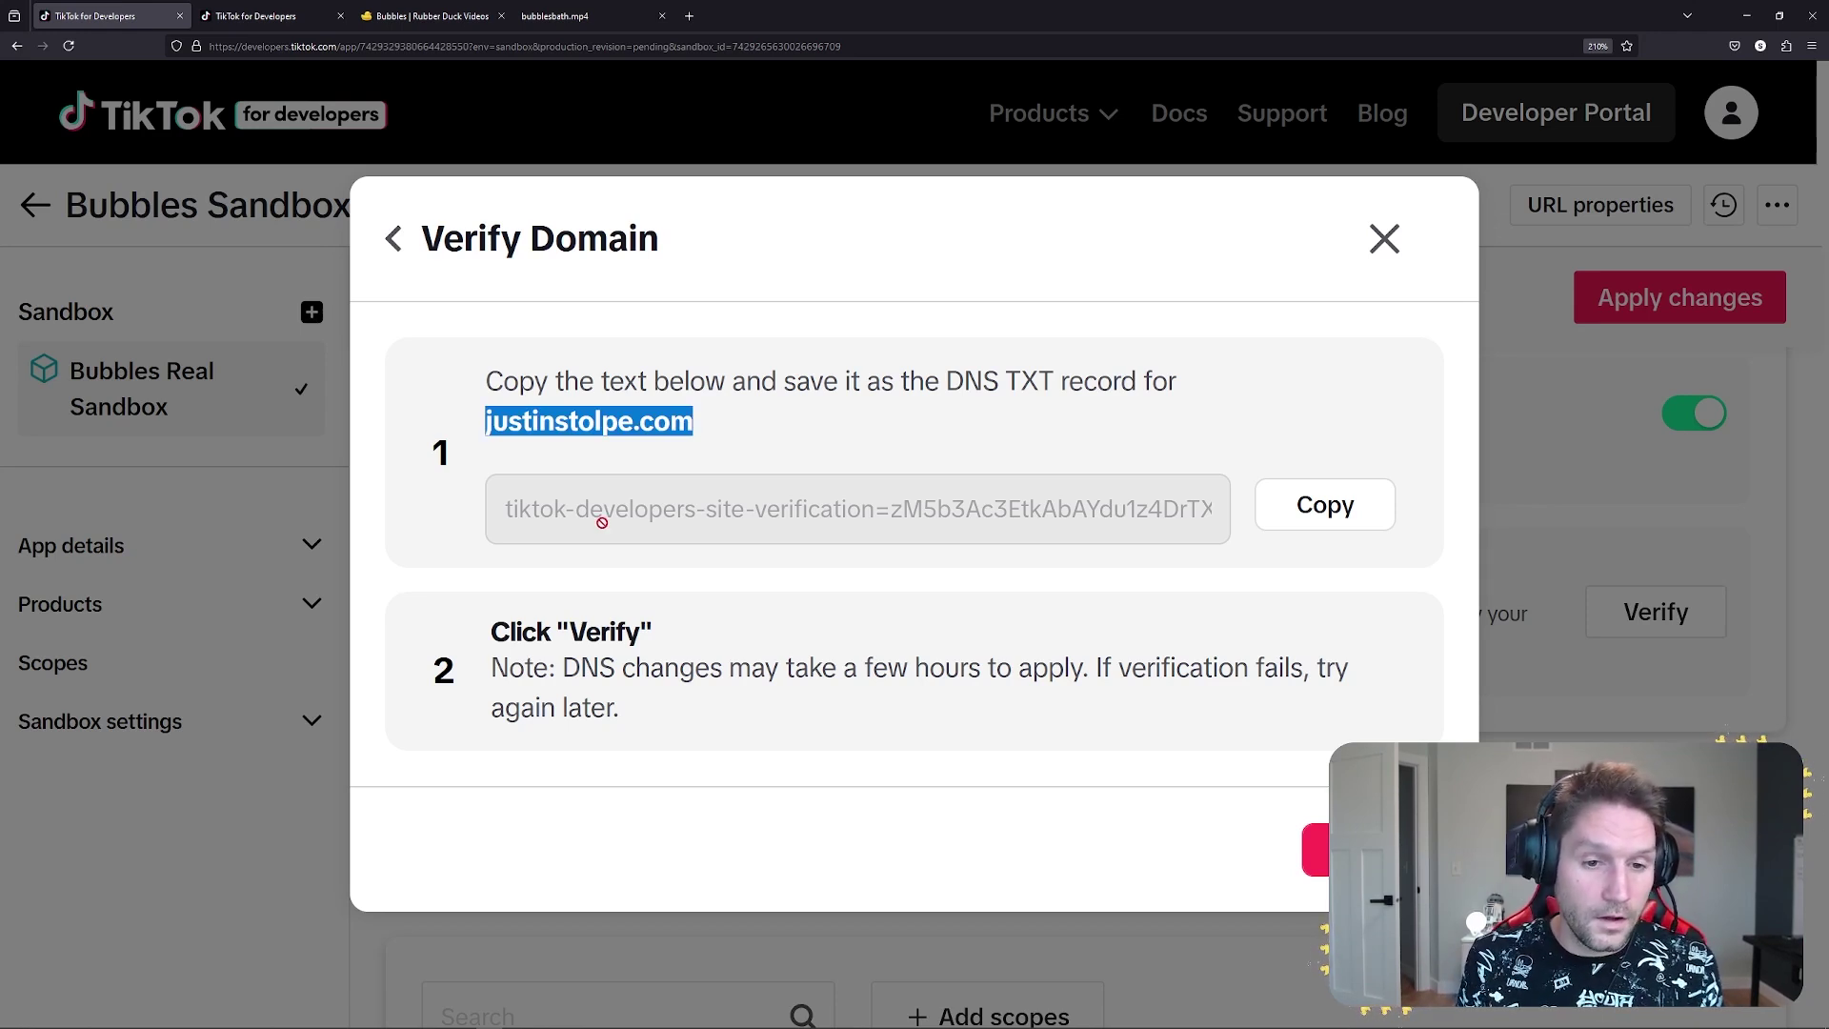
pyautogui.moveTo(603, 522); pyautogui.dragTo(1043, 382)
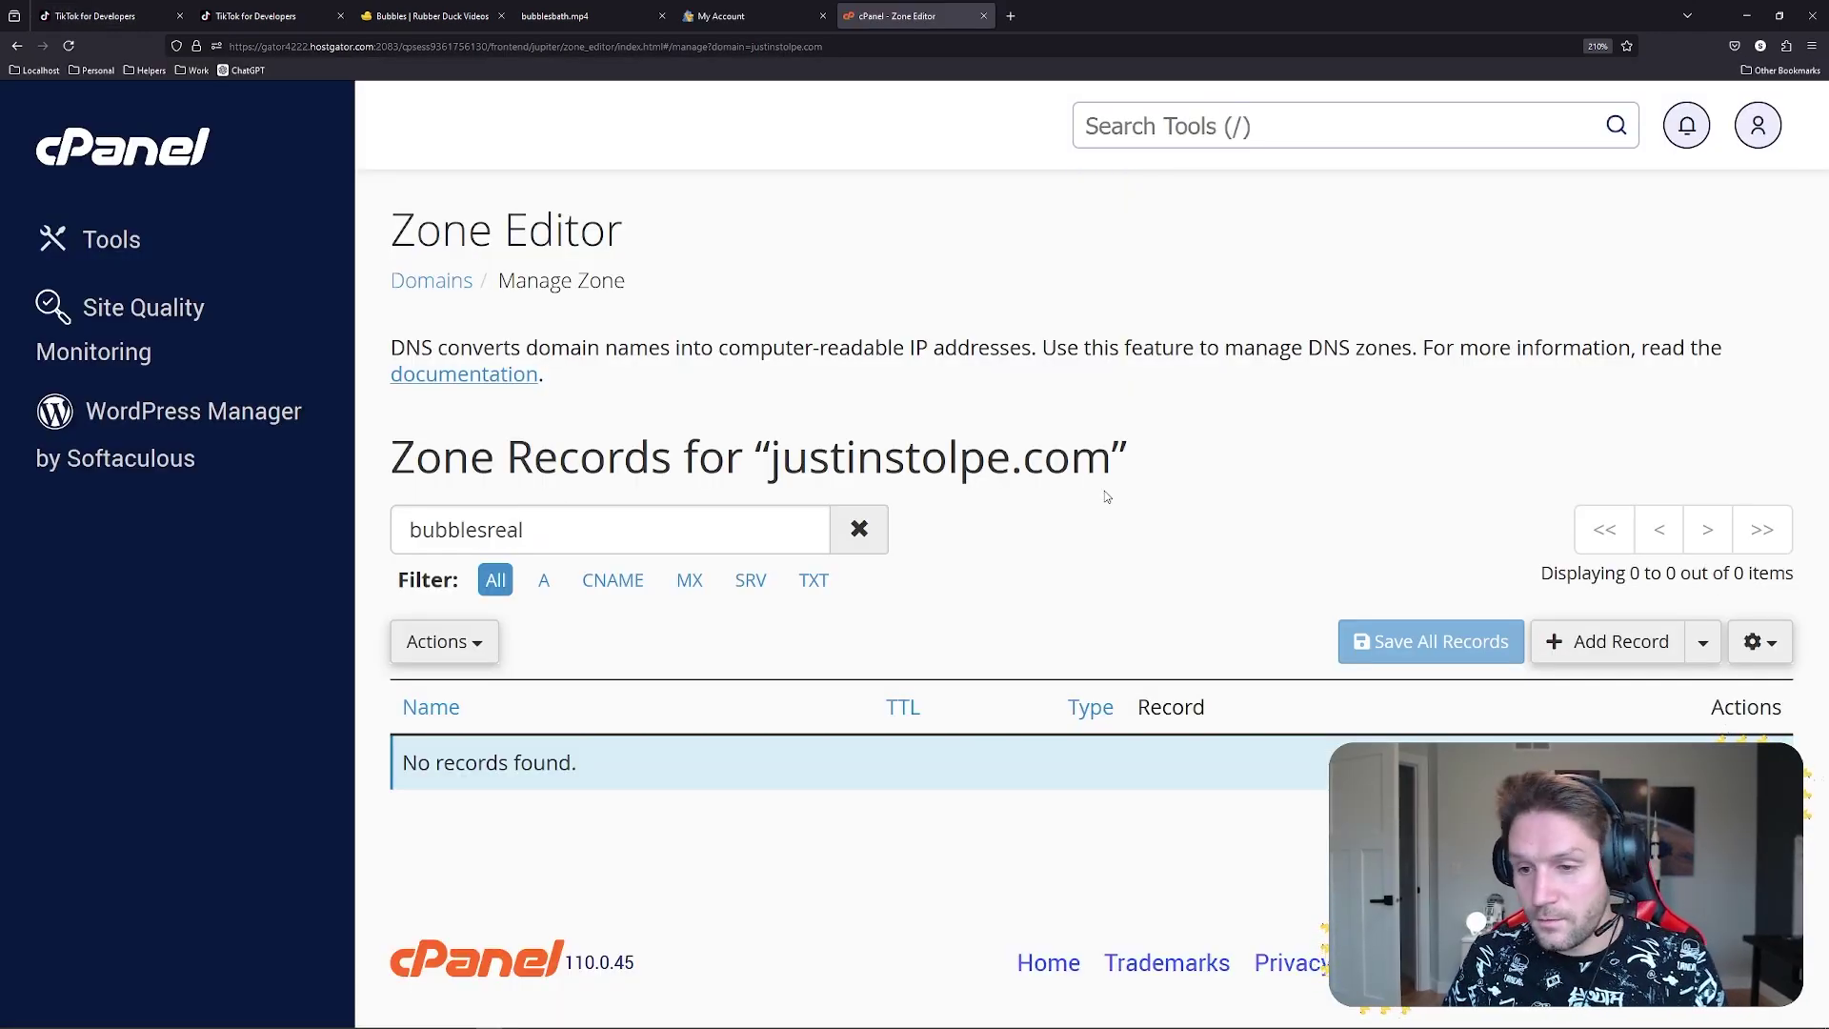
# Save a new TXT record in the Zone Editor containing the pasted TikTok verification string.
pyautogui.click(1590, 643)
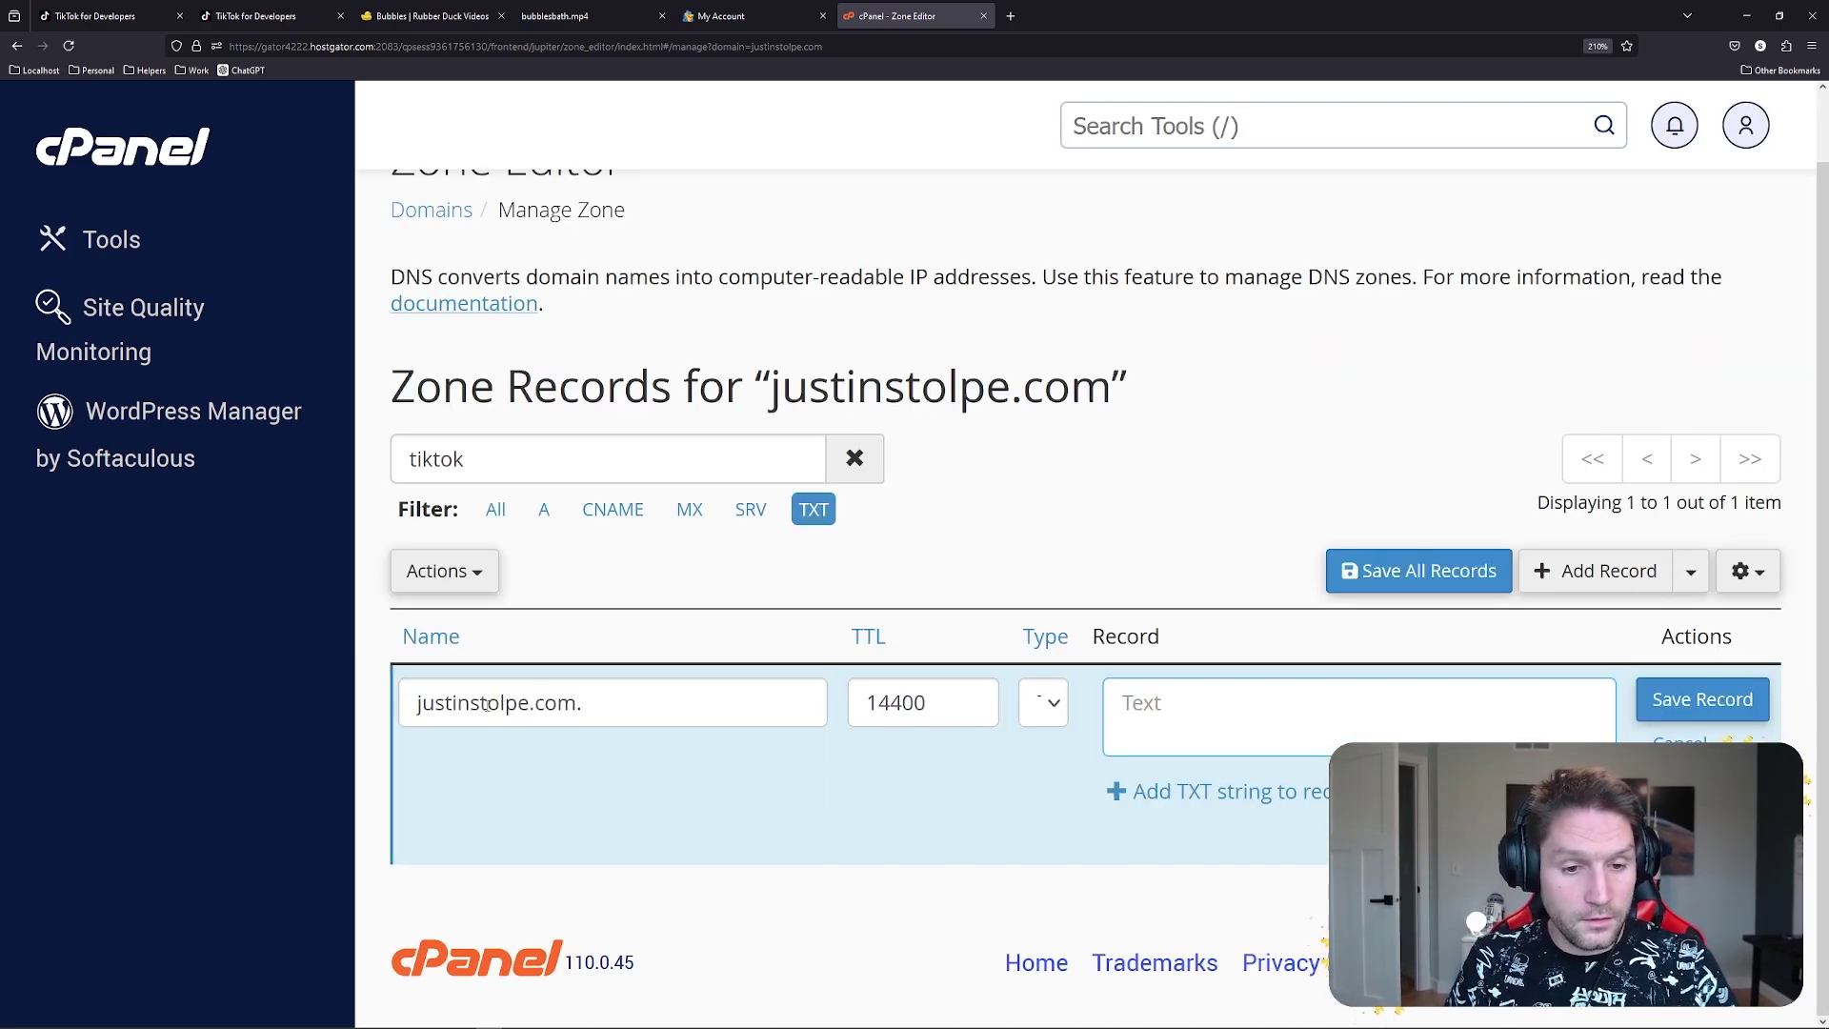
pyautogui.click(1043, 702)
pyautogui.click(1045, 977)
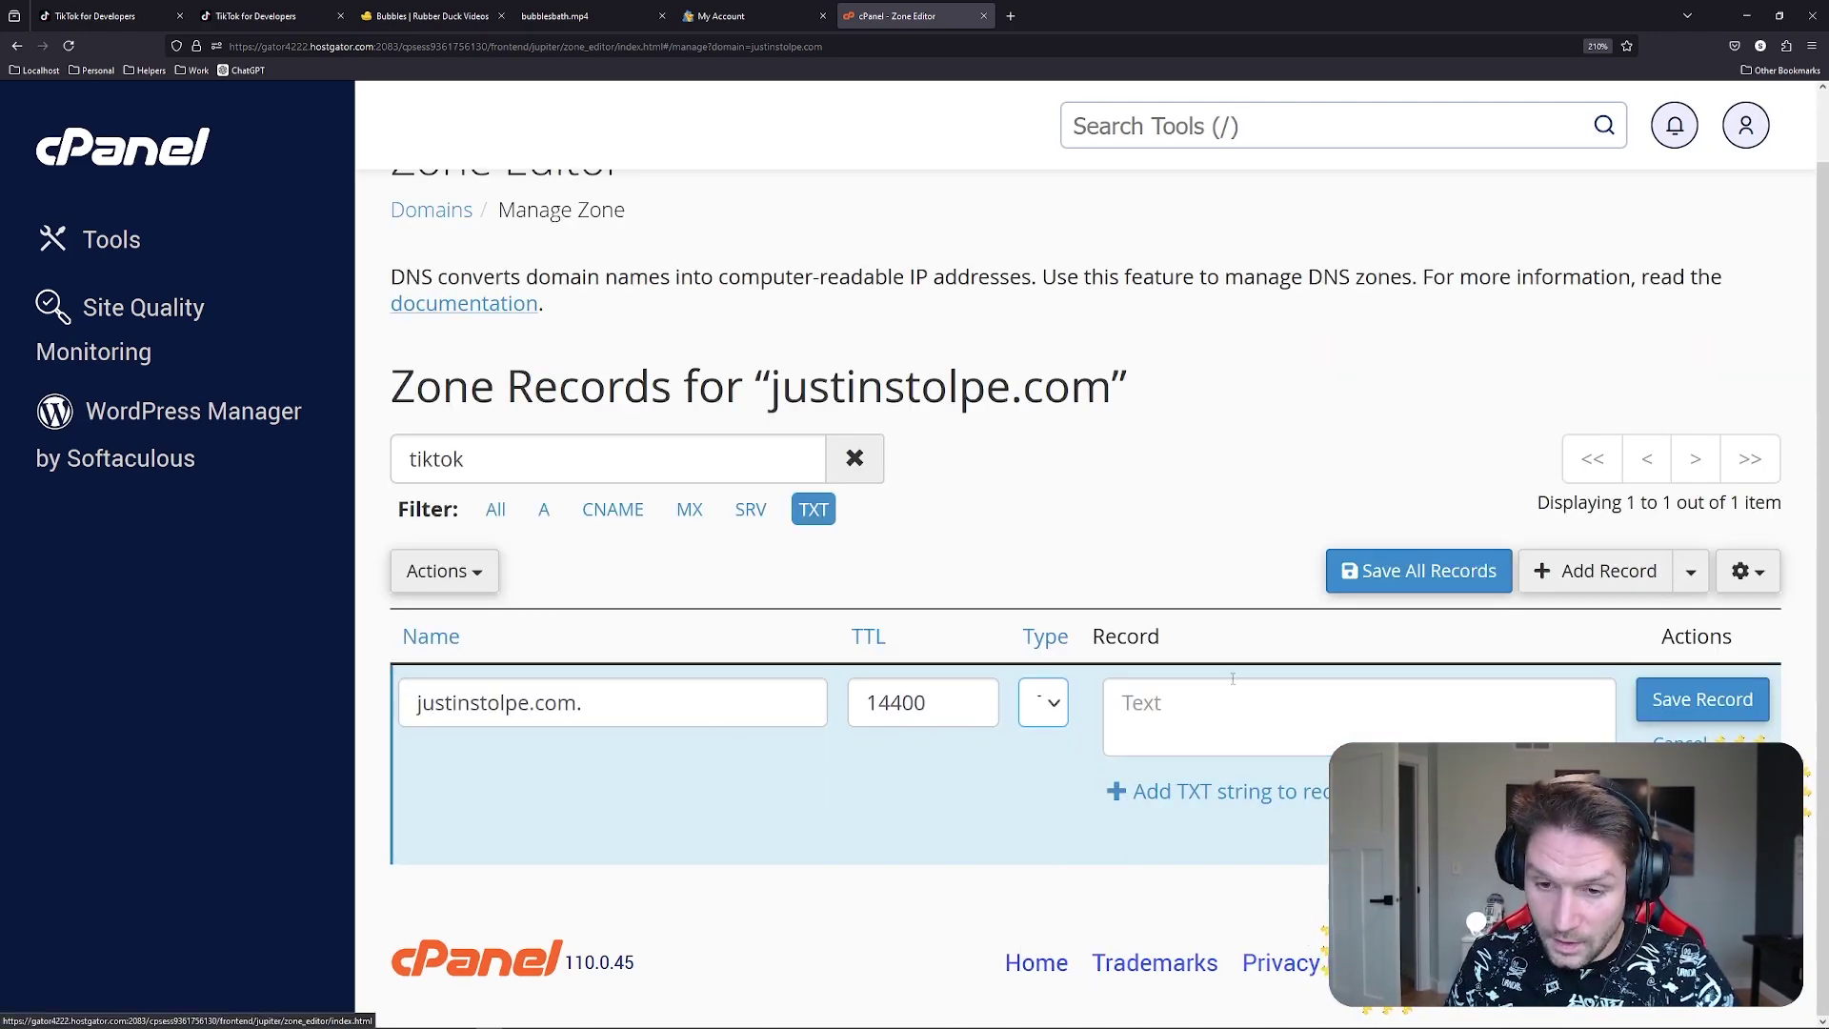
pyautogui.click(1219, 710)
pyautogui.write('tiktok-developers-site-verification=zM5b3Ac3EtkAbAYdu1z4DrTXp1prcn9Z')
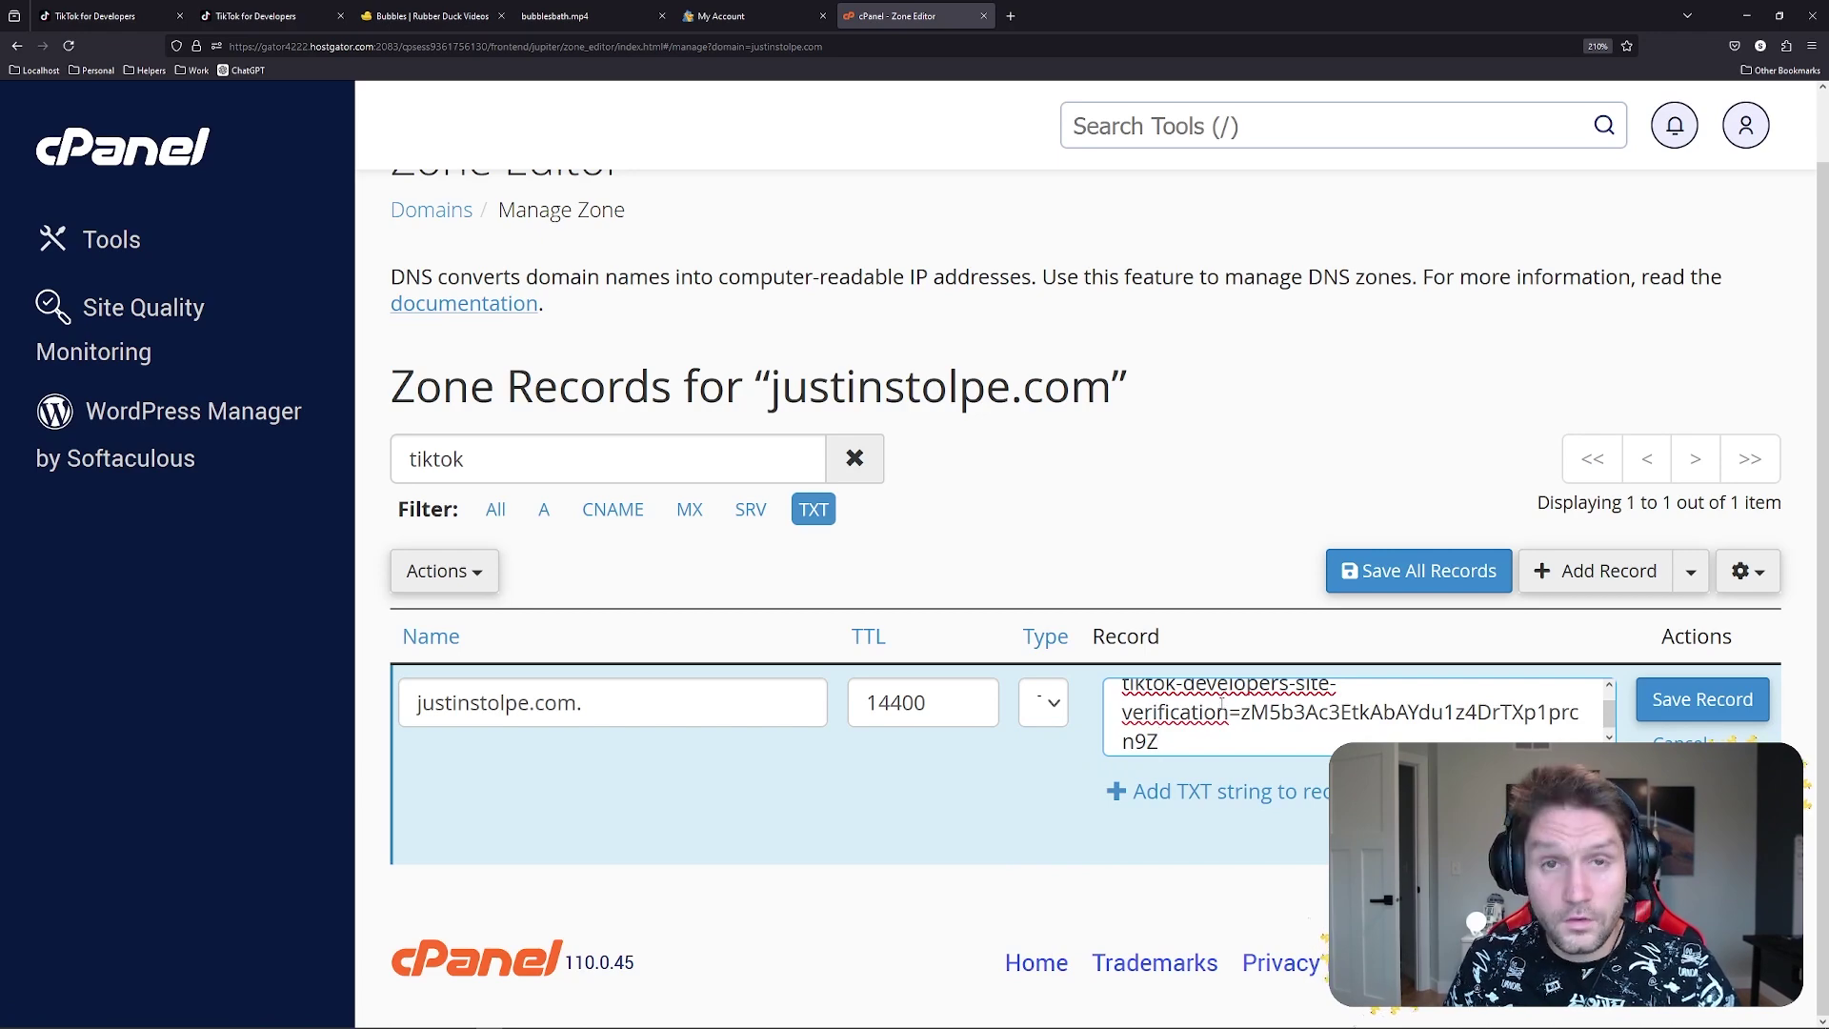
pyautogui.click(1702, 699)
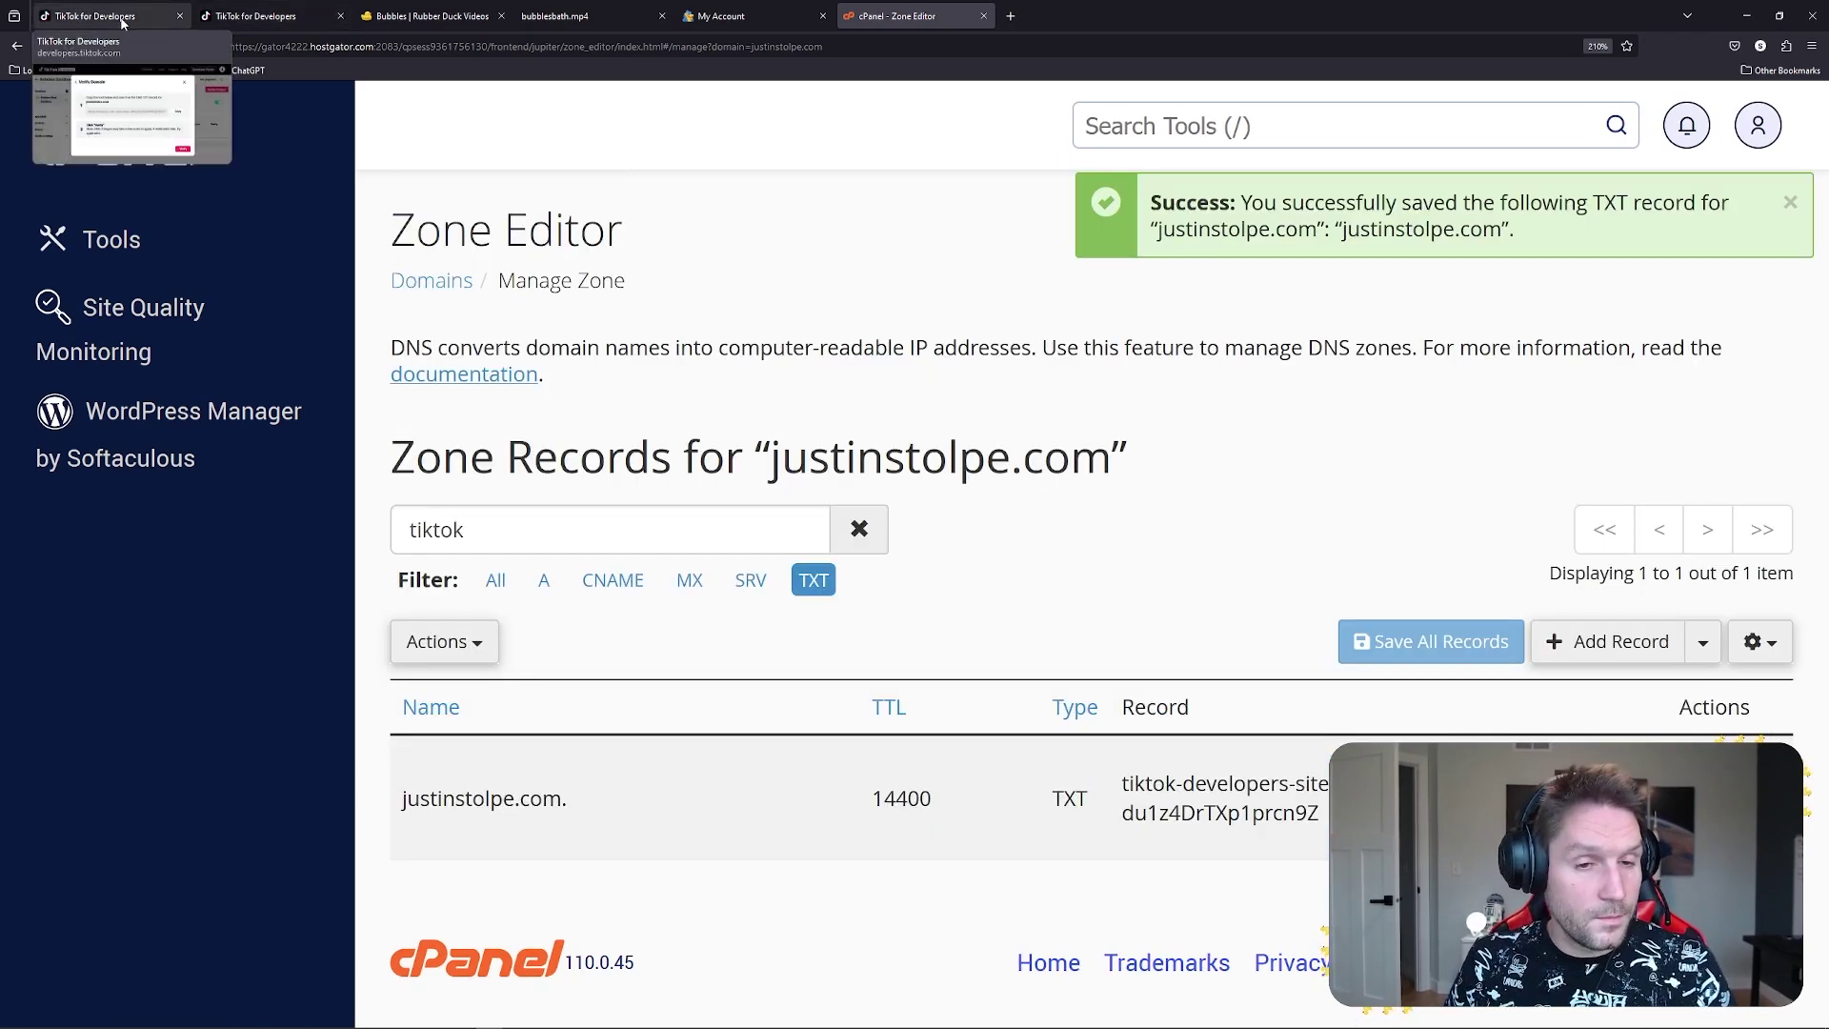
pyautogui.click(122, 19)
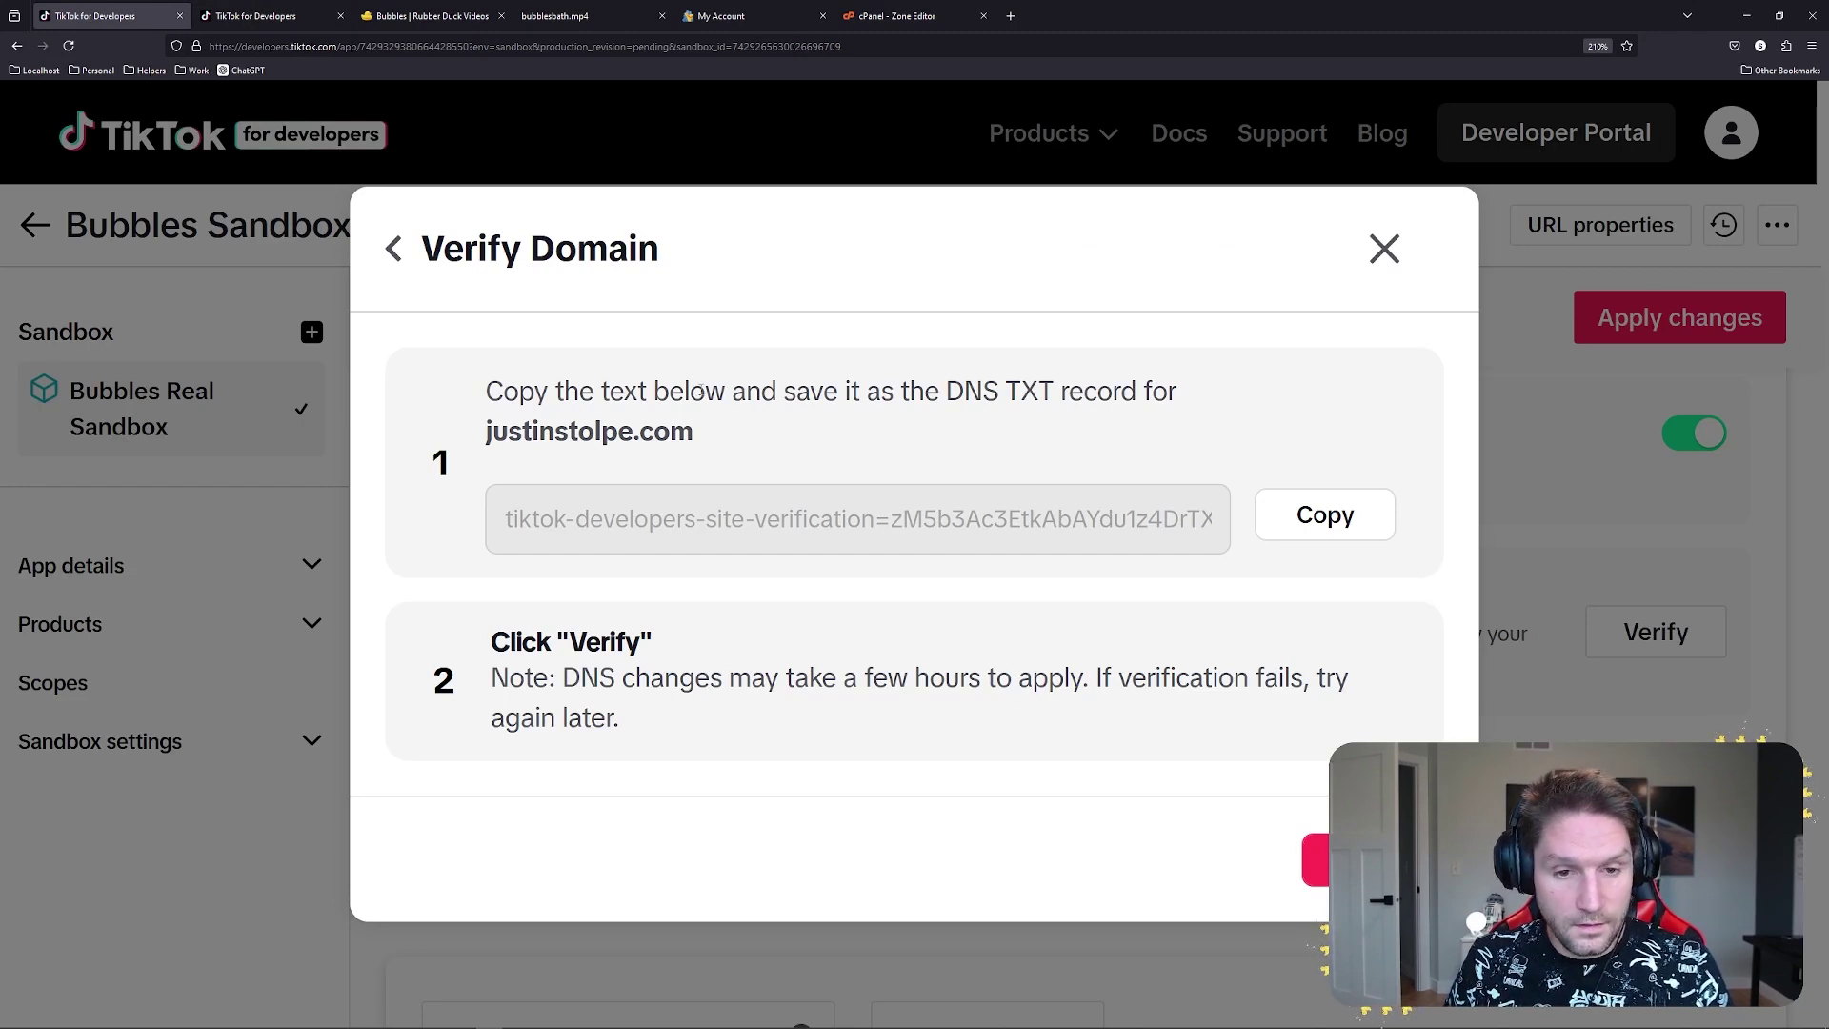
# Verify justinstolpe.com's TXT record and dismiss the success confirmation.
pyautogui.click(1317, 857)
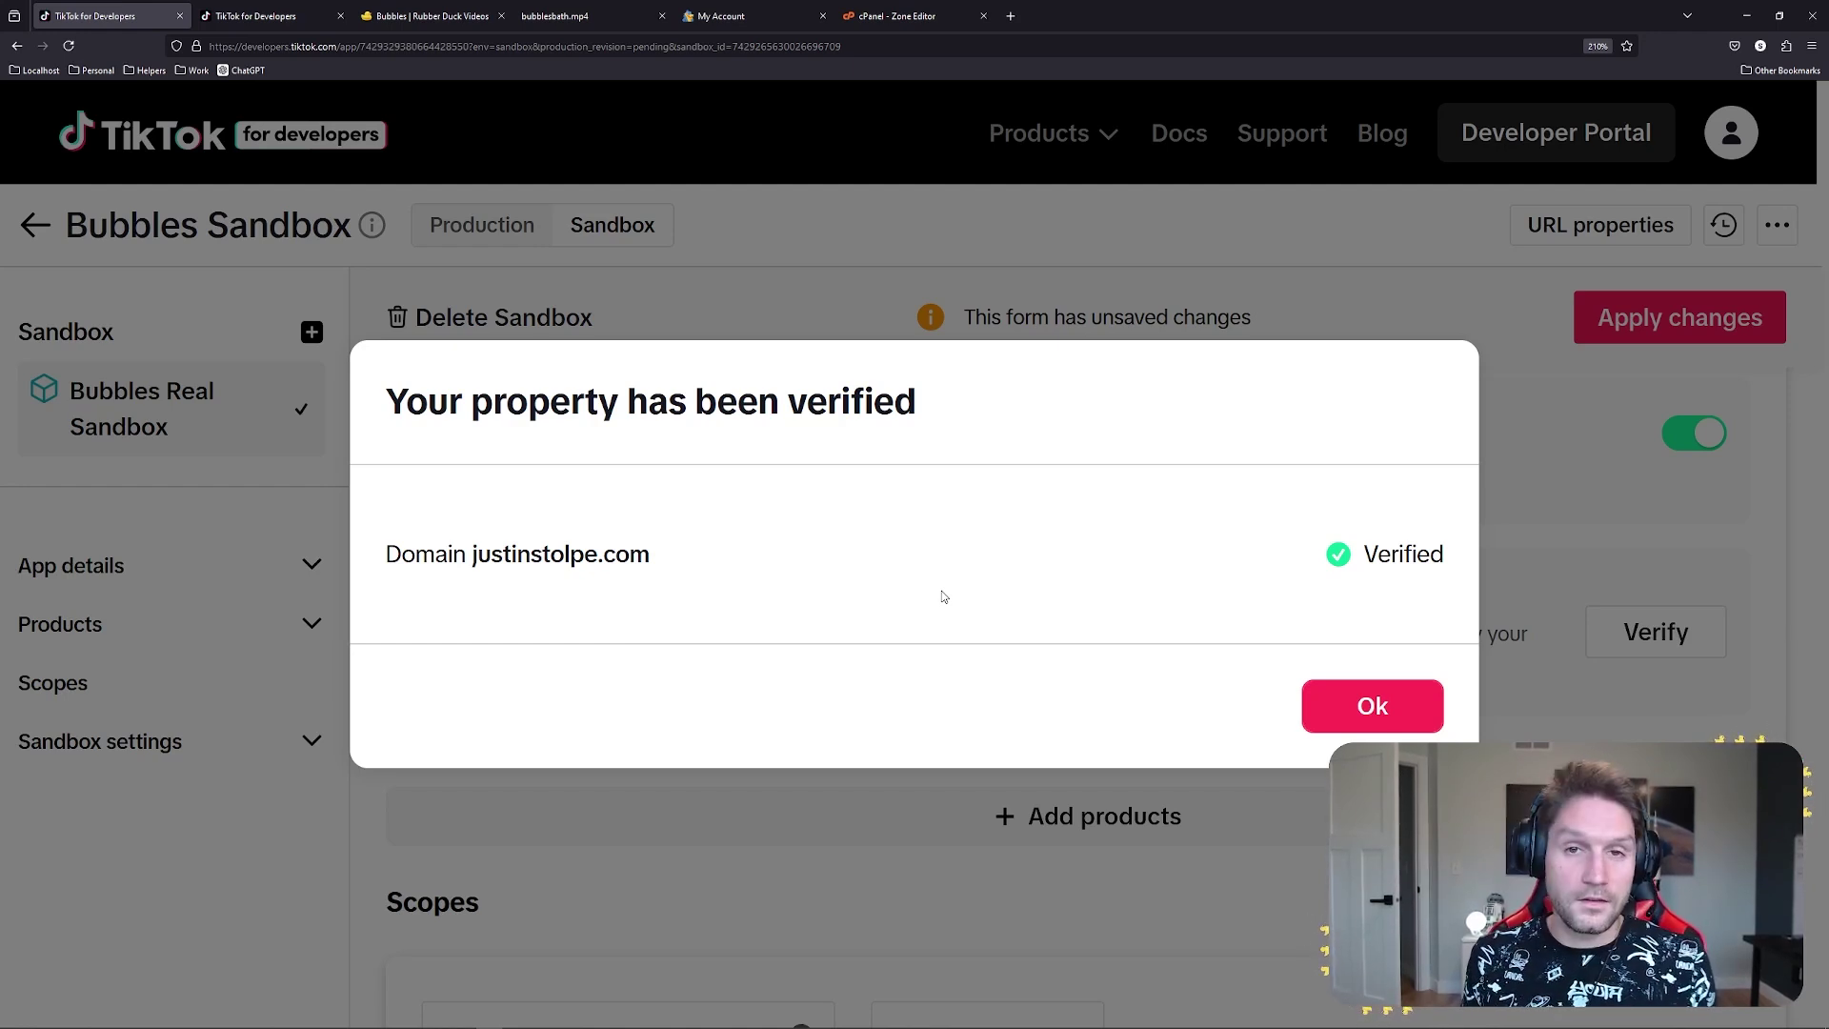
pyautogui.click(1372, 706)
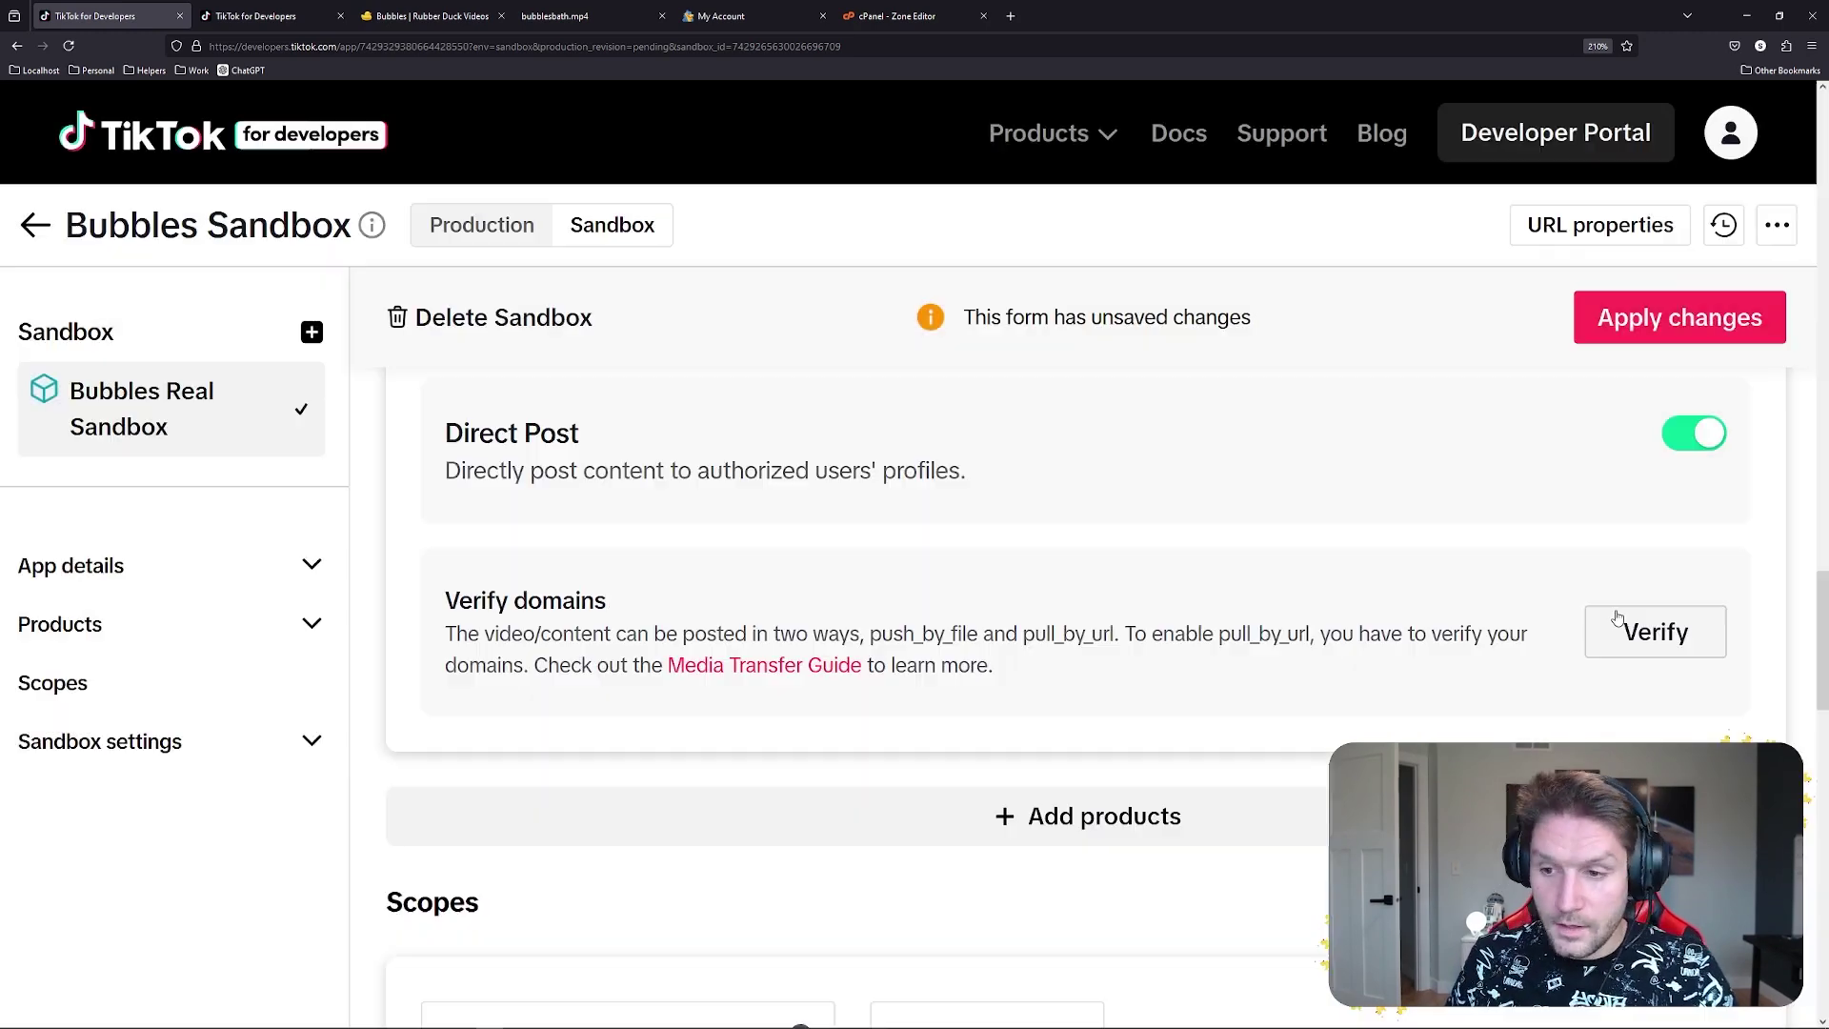
pyautogui.click(1618, 618)
pyautogui.click(548, 780)
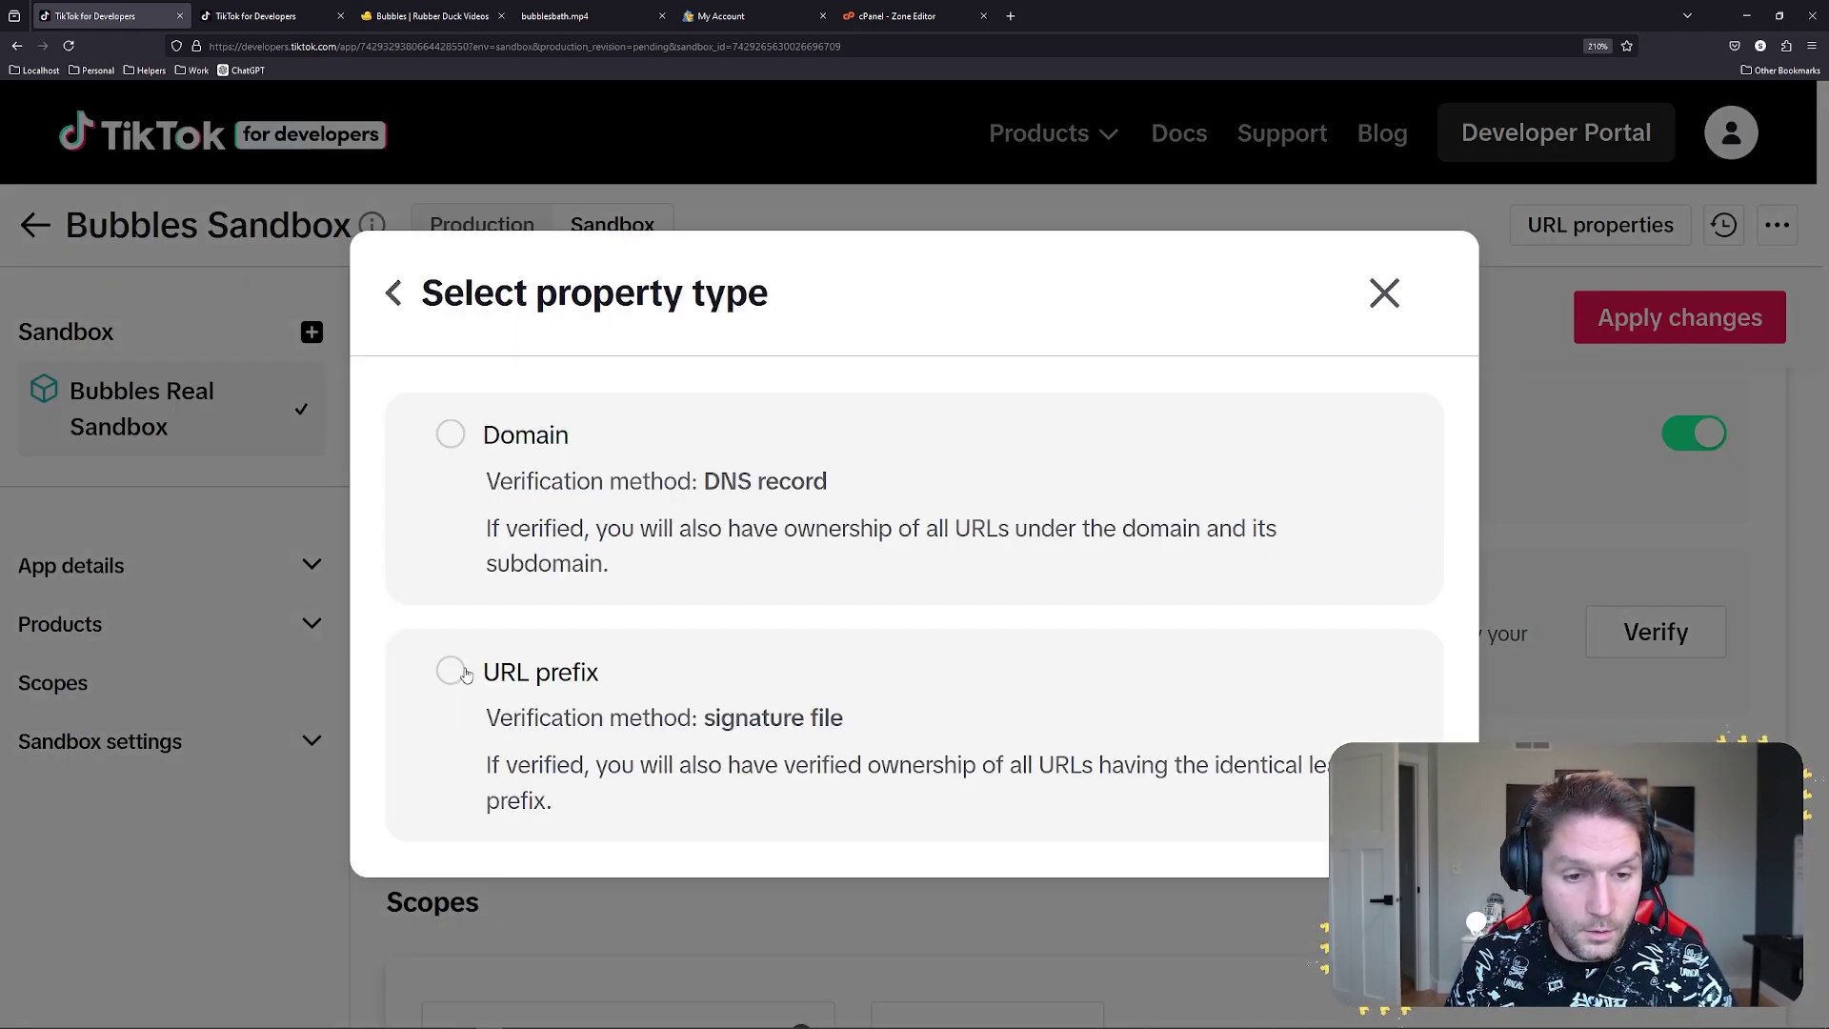
pyautogui.click(452, 671)
pyautogui.hotkey('ctrl', '4')
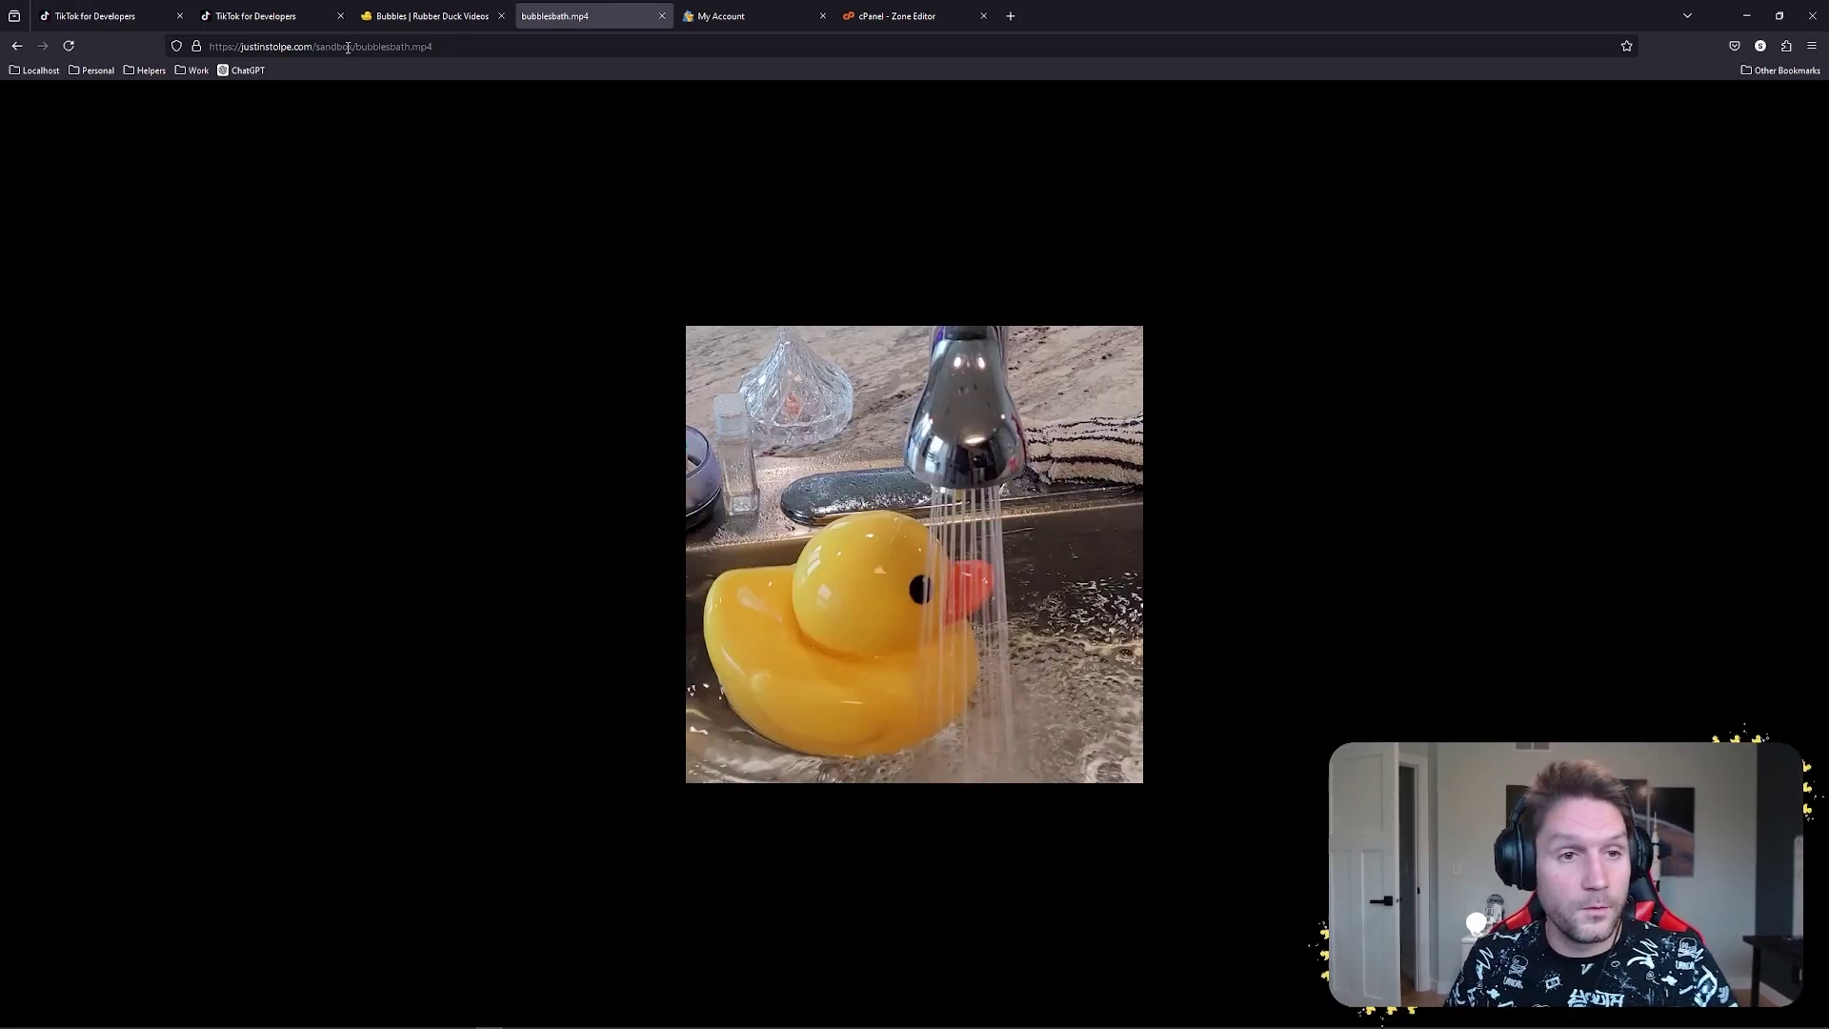
pyautogui.hotkey('ctrl', '1')
pyautogui.write('https://justinstolpe.com/sandbox/')
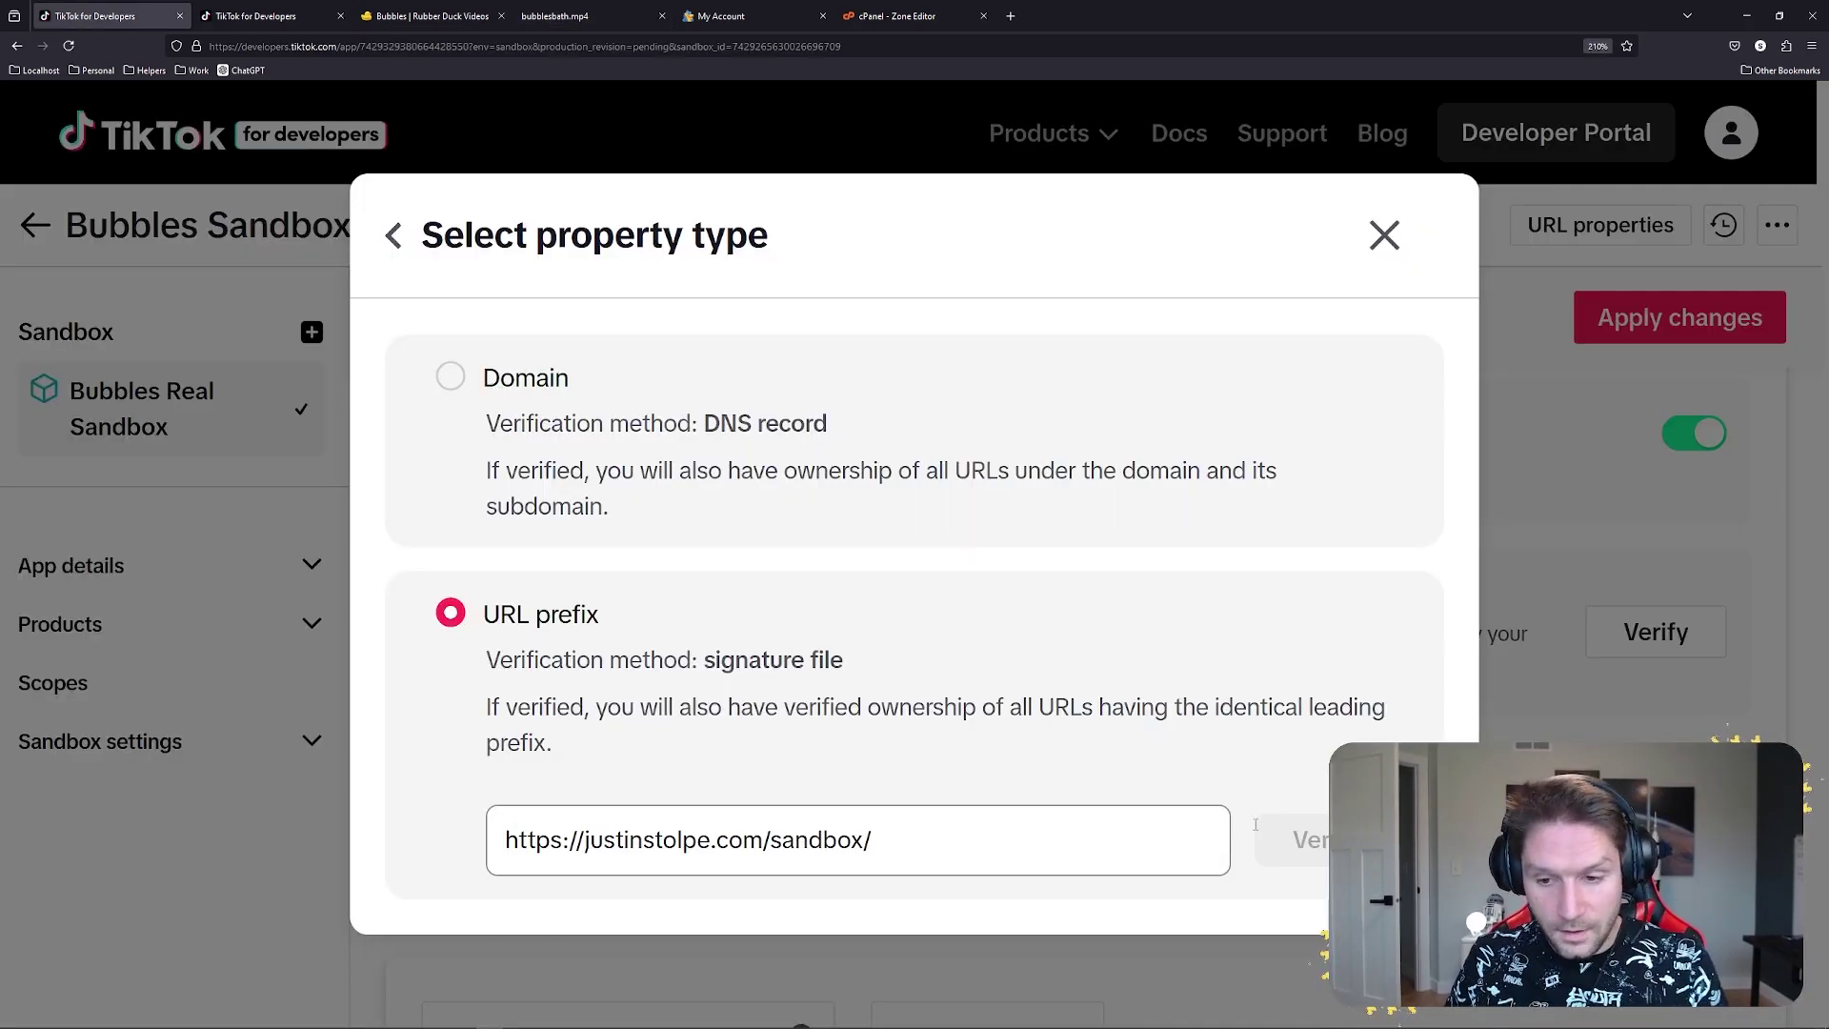
# Verify the URL prefix using the downloaded signature file and dismiss the confirmation.
pyautogui.click(1258, 827)
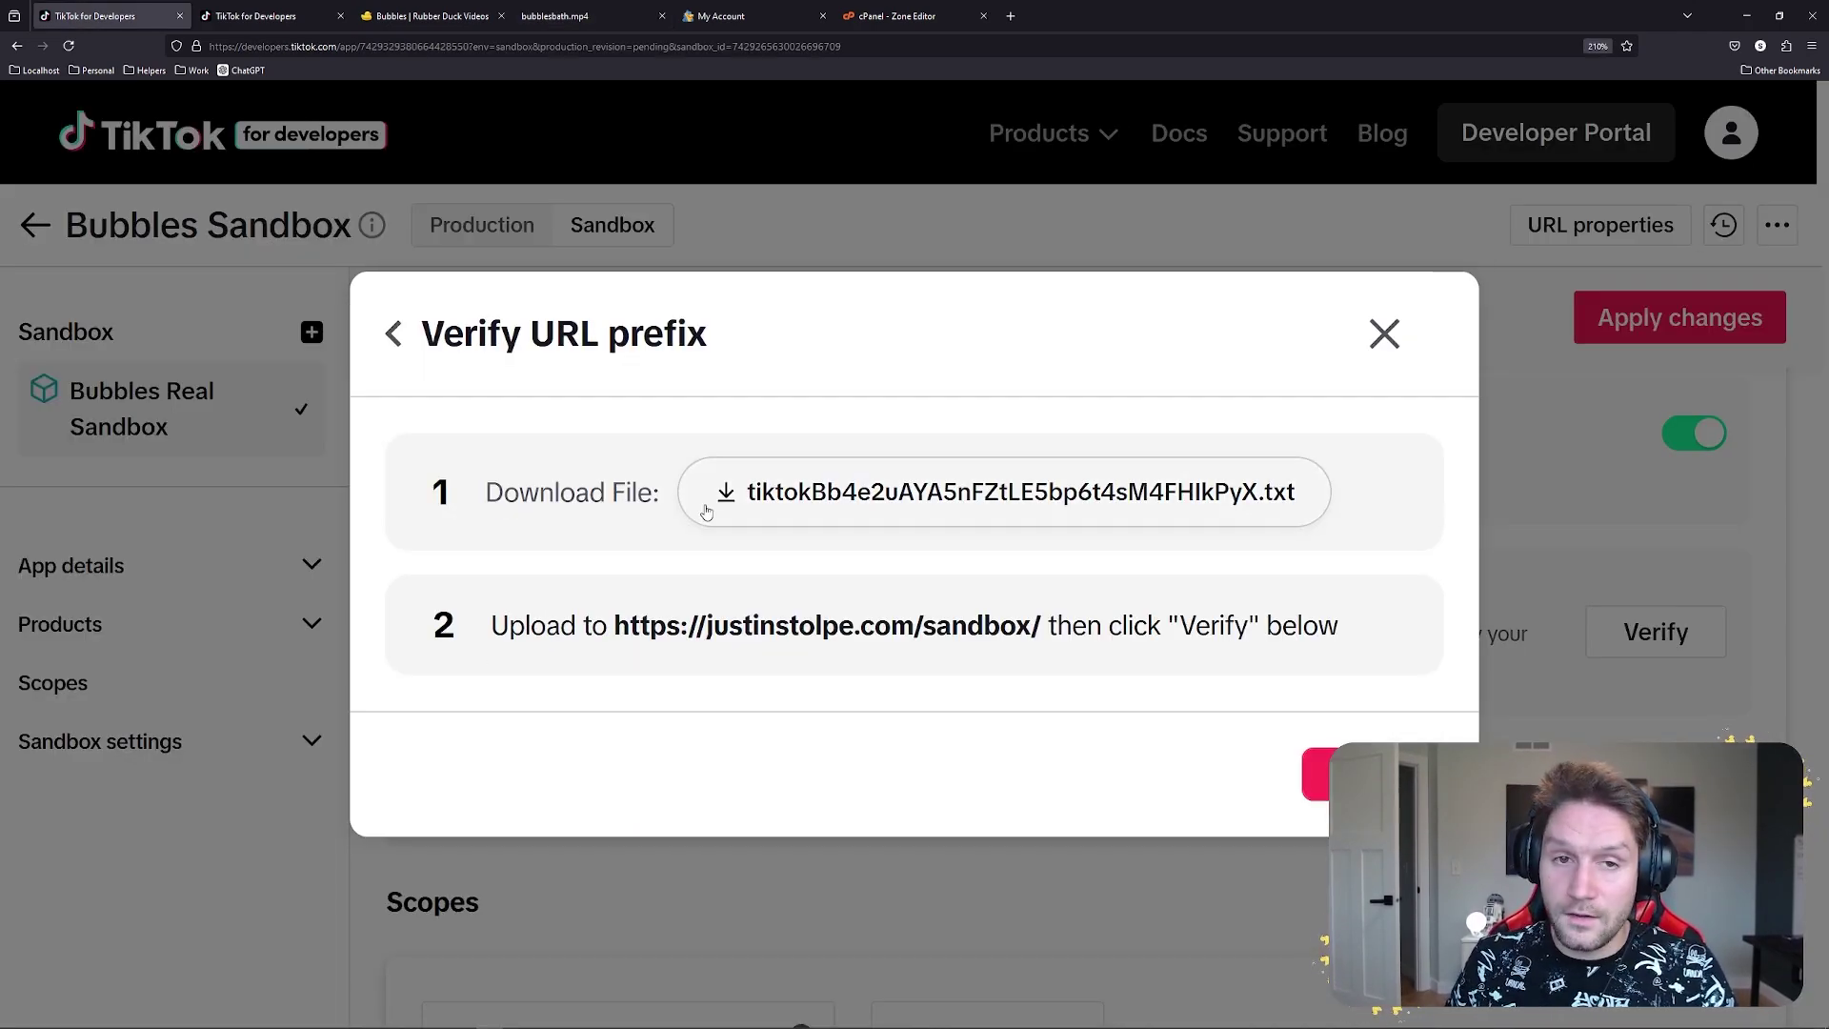
pyautogui.click(706, 512)
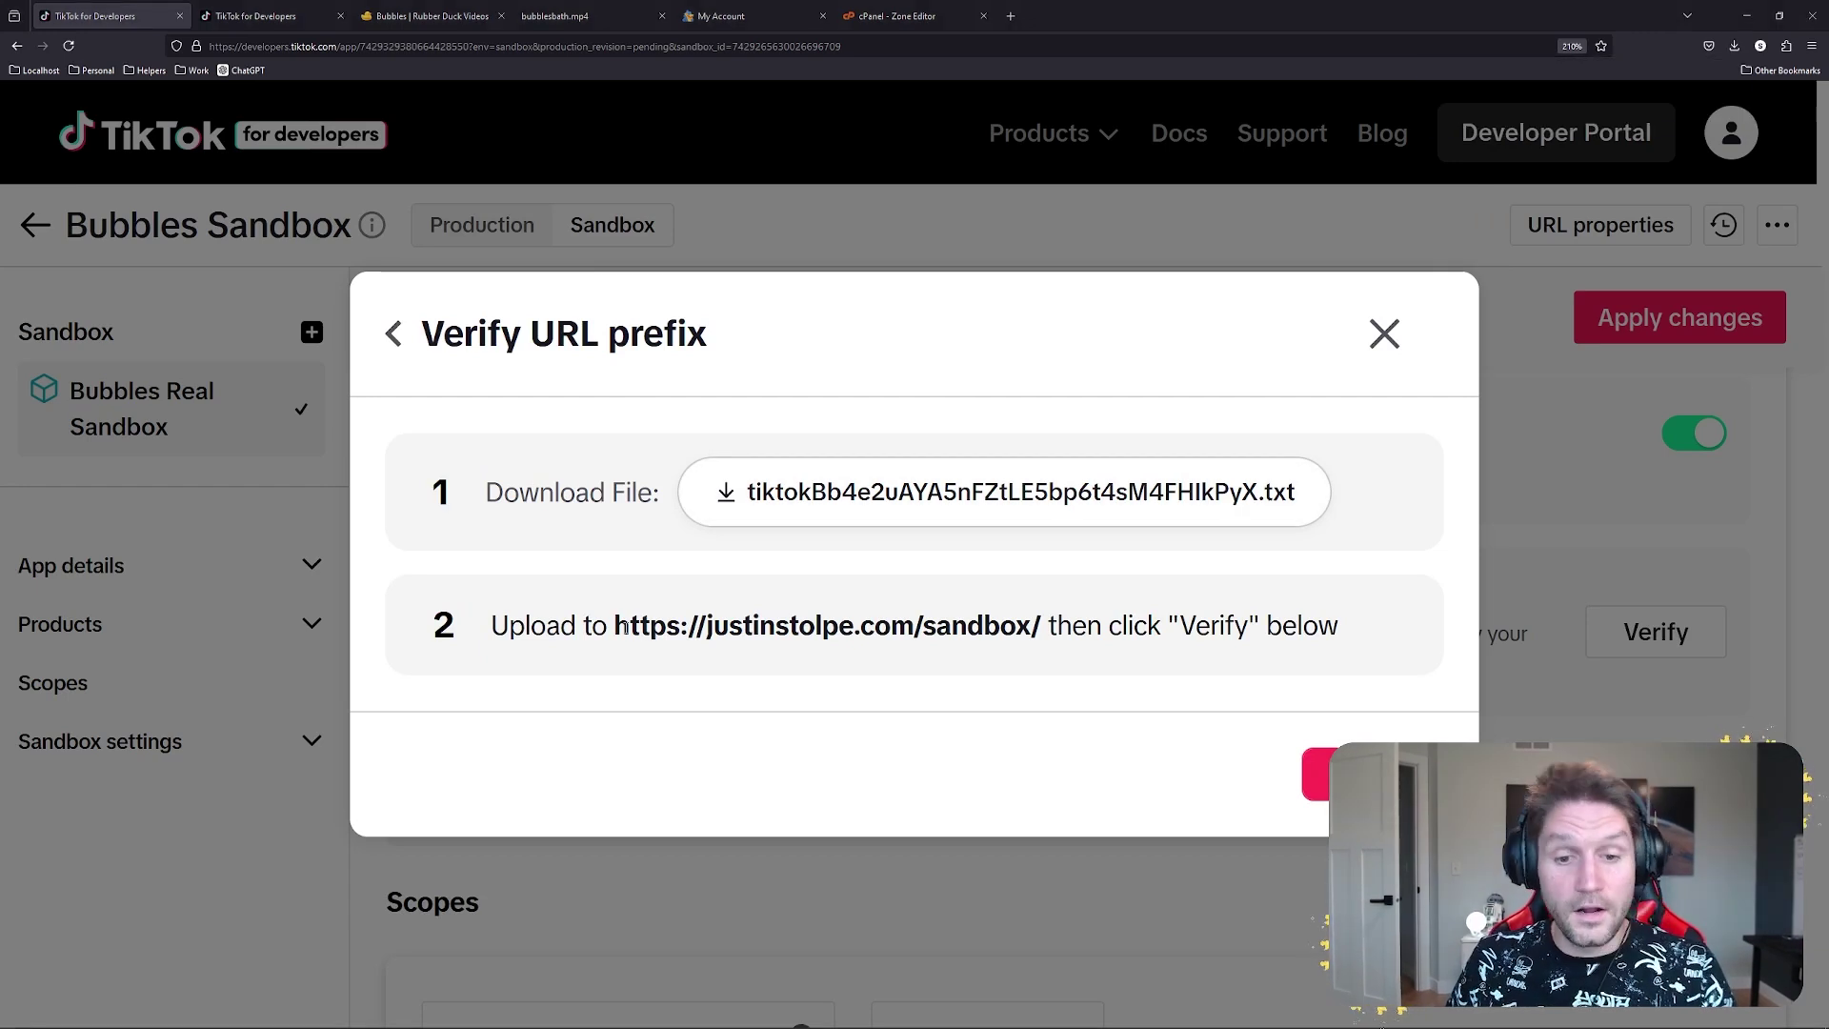
pyautogui.moveTo(614, 626); pyautogui.dragTo(1030, 627)
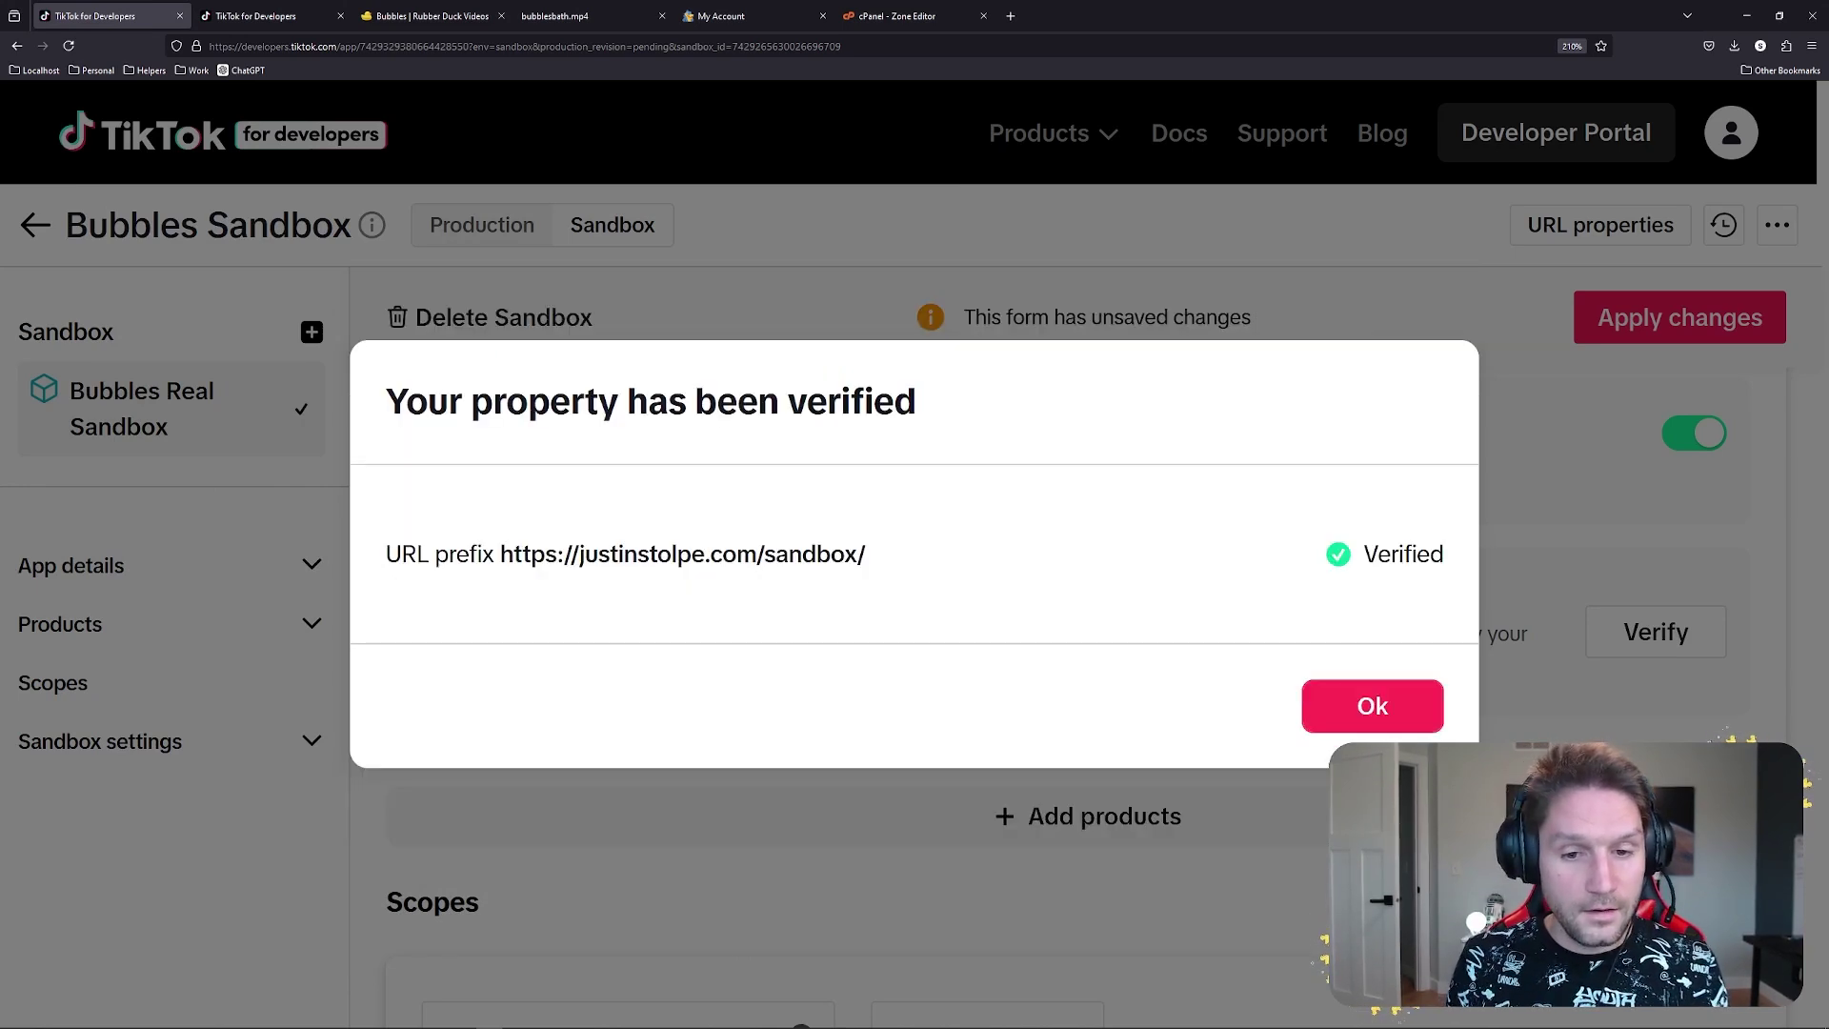
pyautogui.click(1368, 712)
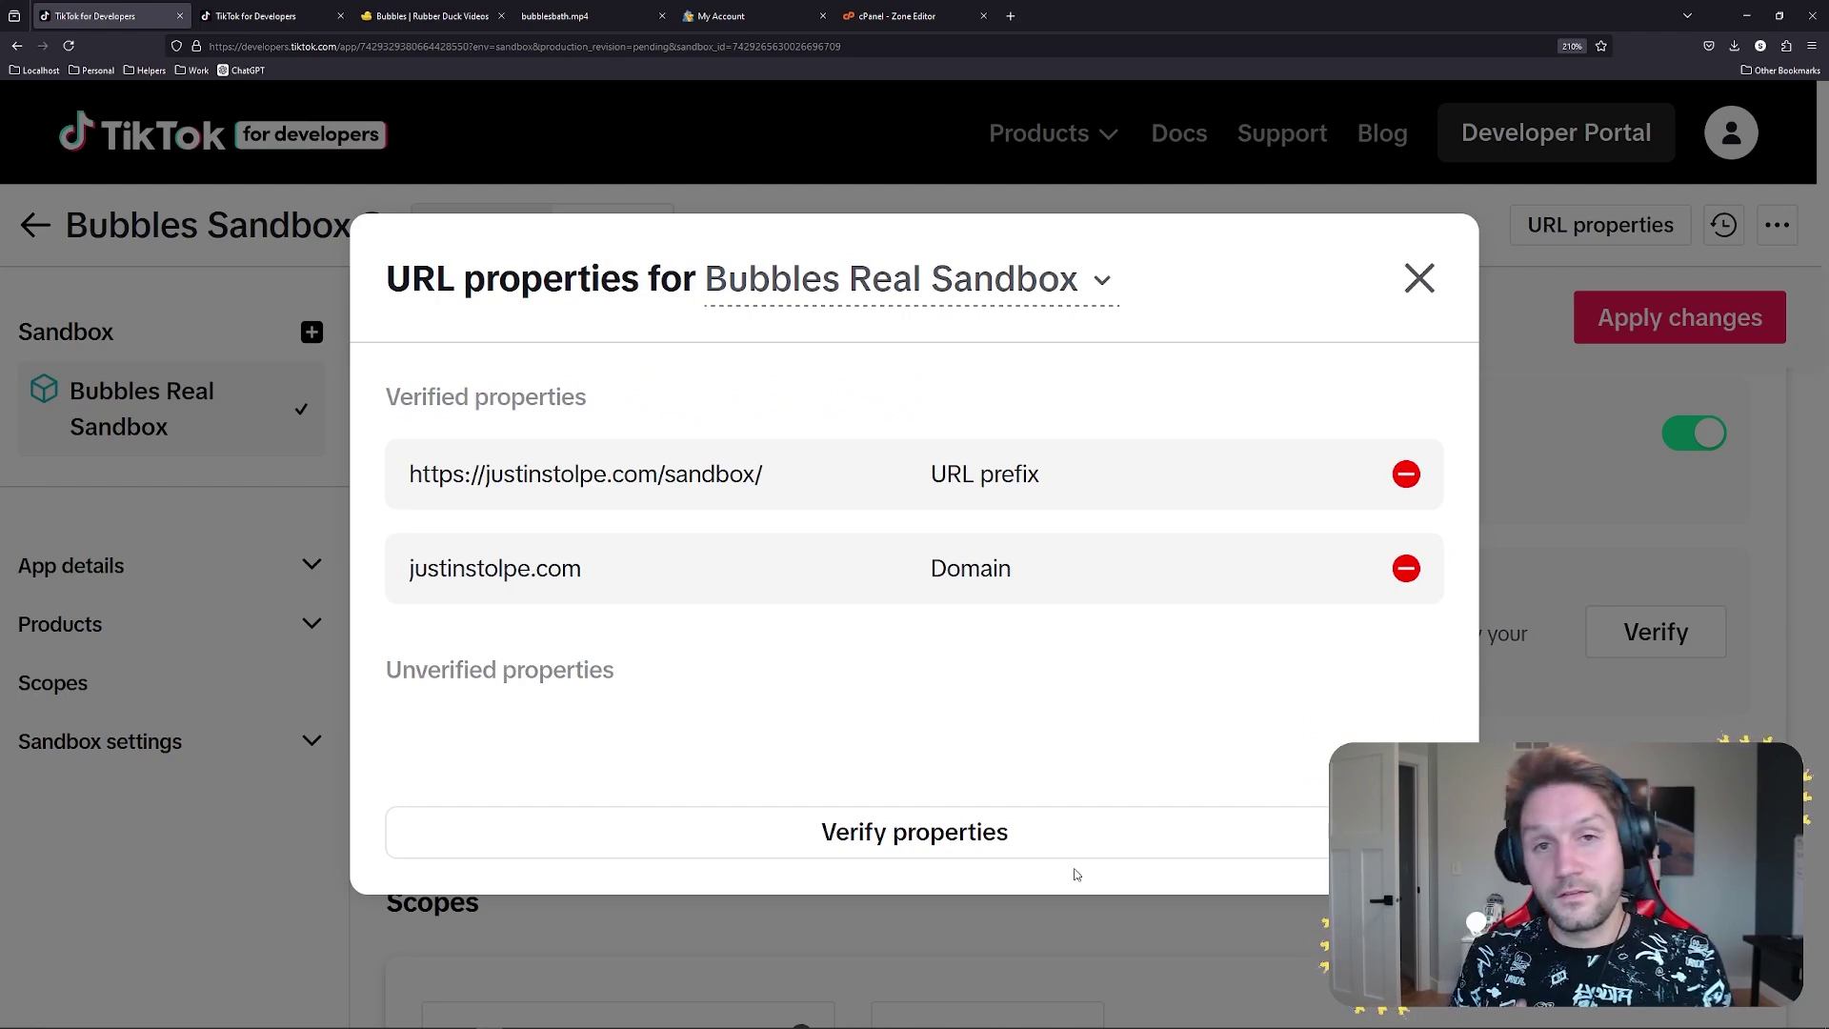
# Close the verified URL properties list and highlight pull_by_url in the explanation.
pyautogui.click(1420, 279)
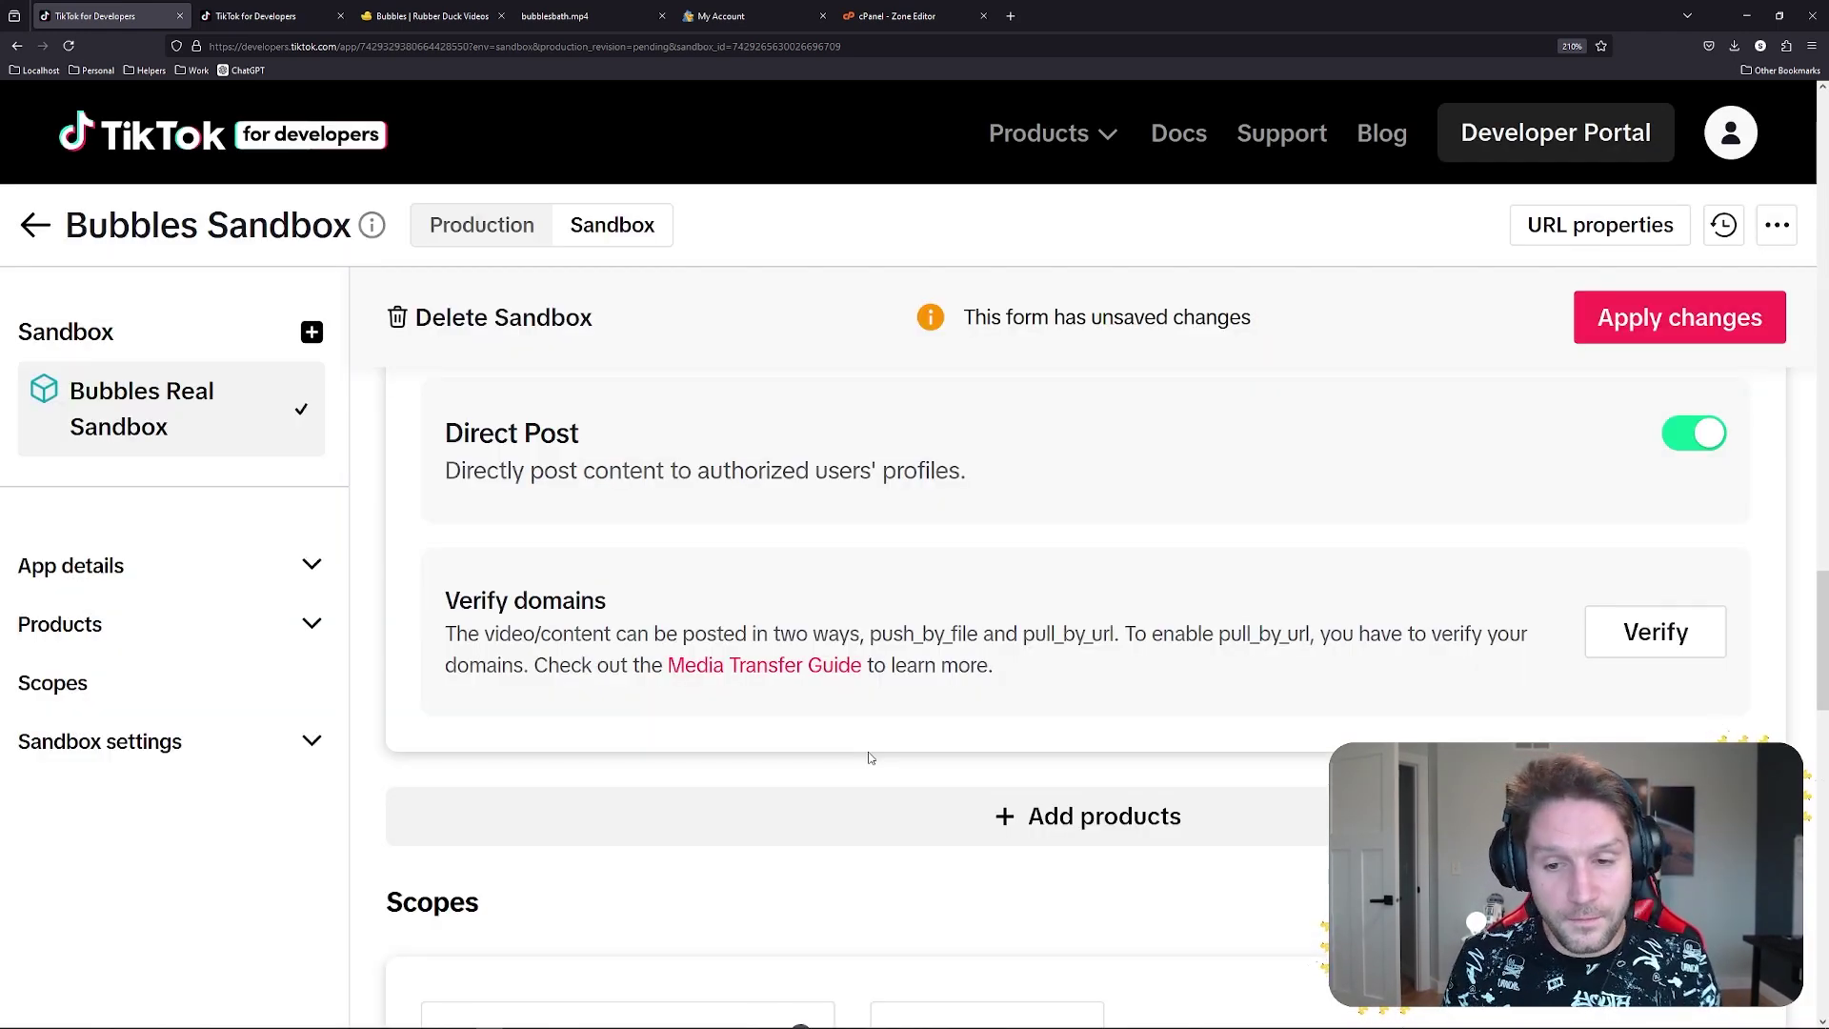
pyautogui.moveTo(1022, 636); pyautogui.dragTo(1112, 636)
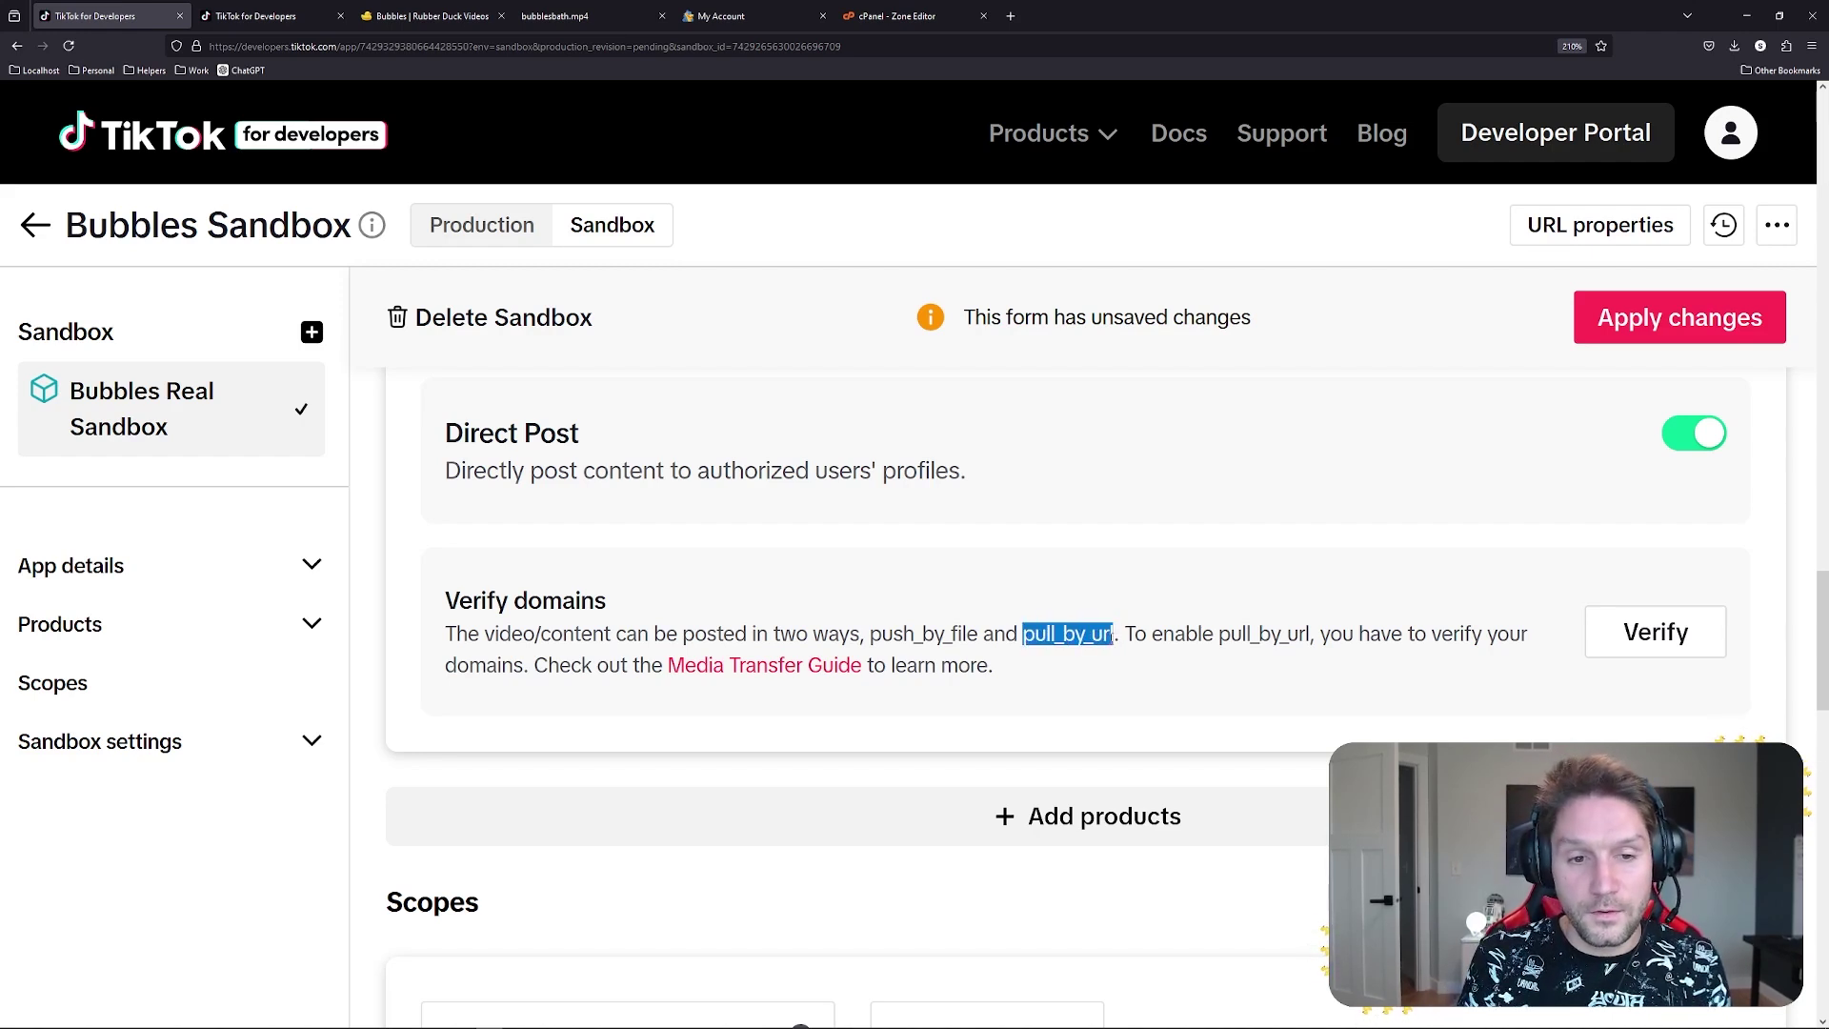
pyautogui.click(936, 602)
pyautogui.scroll(3, 936, 602)
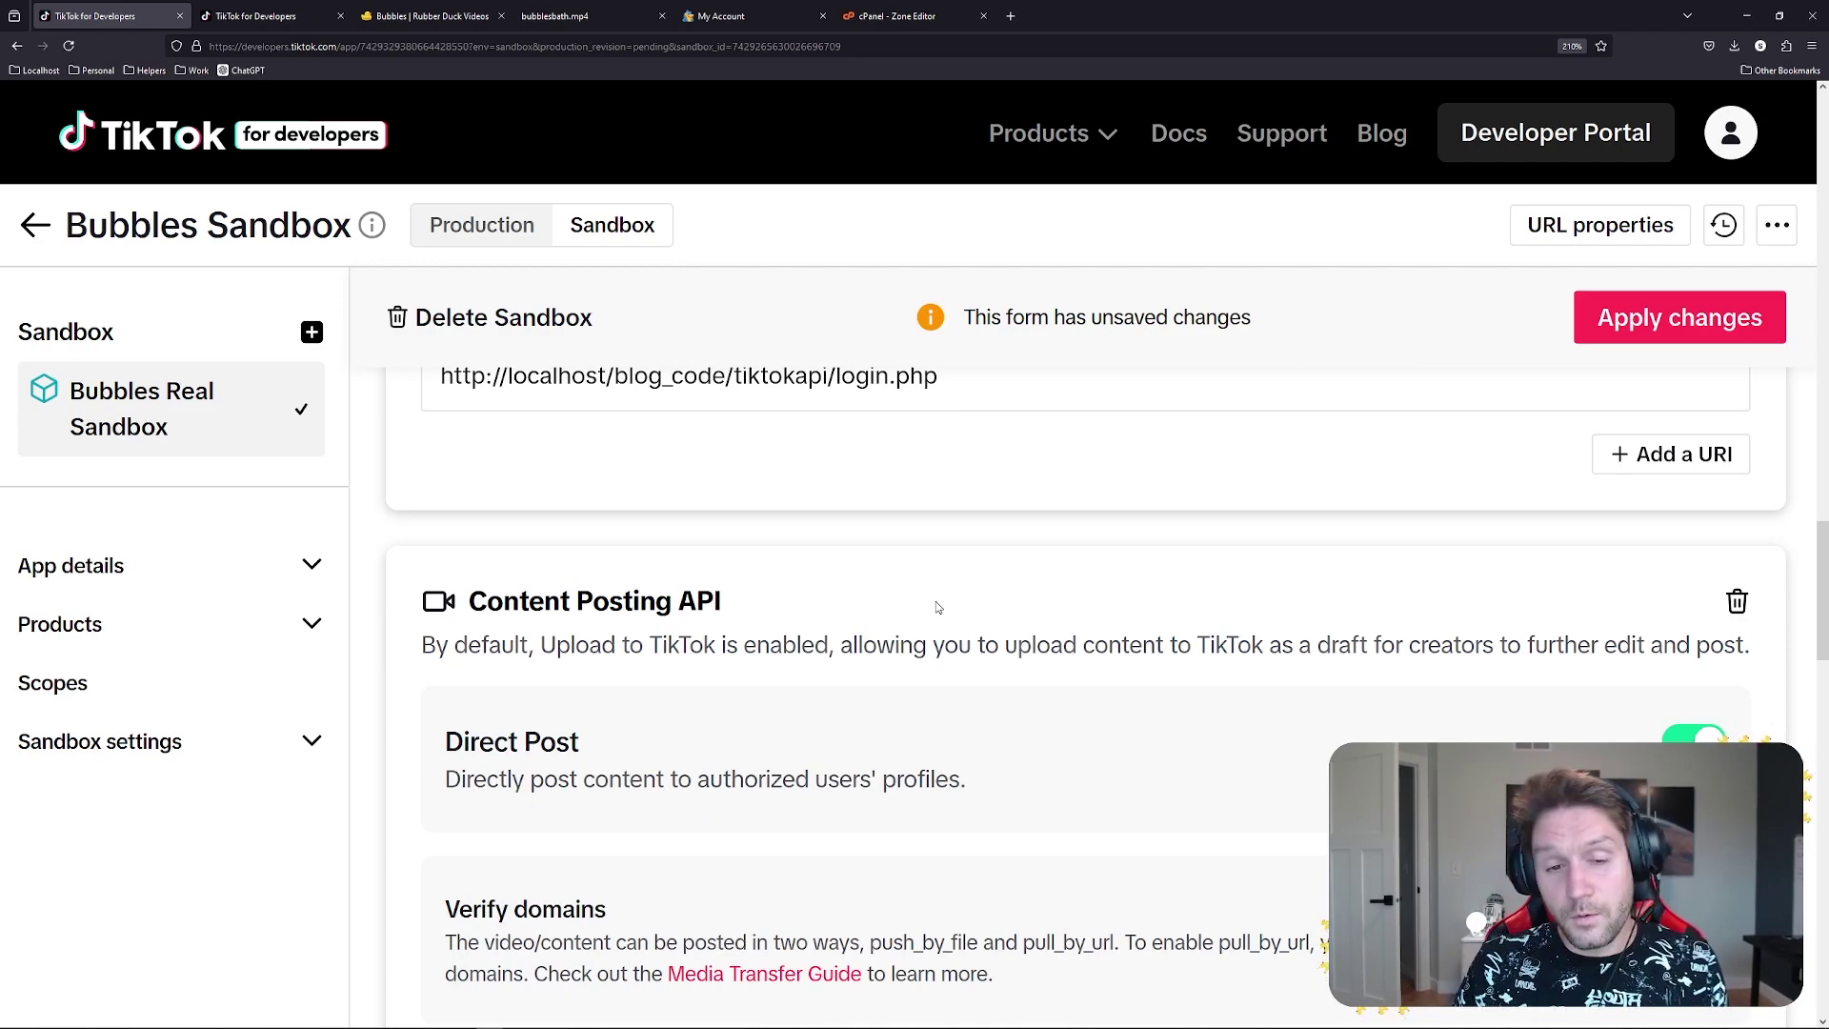
pyautogui.scroll(-6, 938, 602)
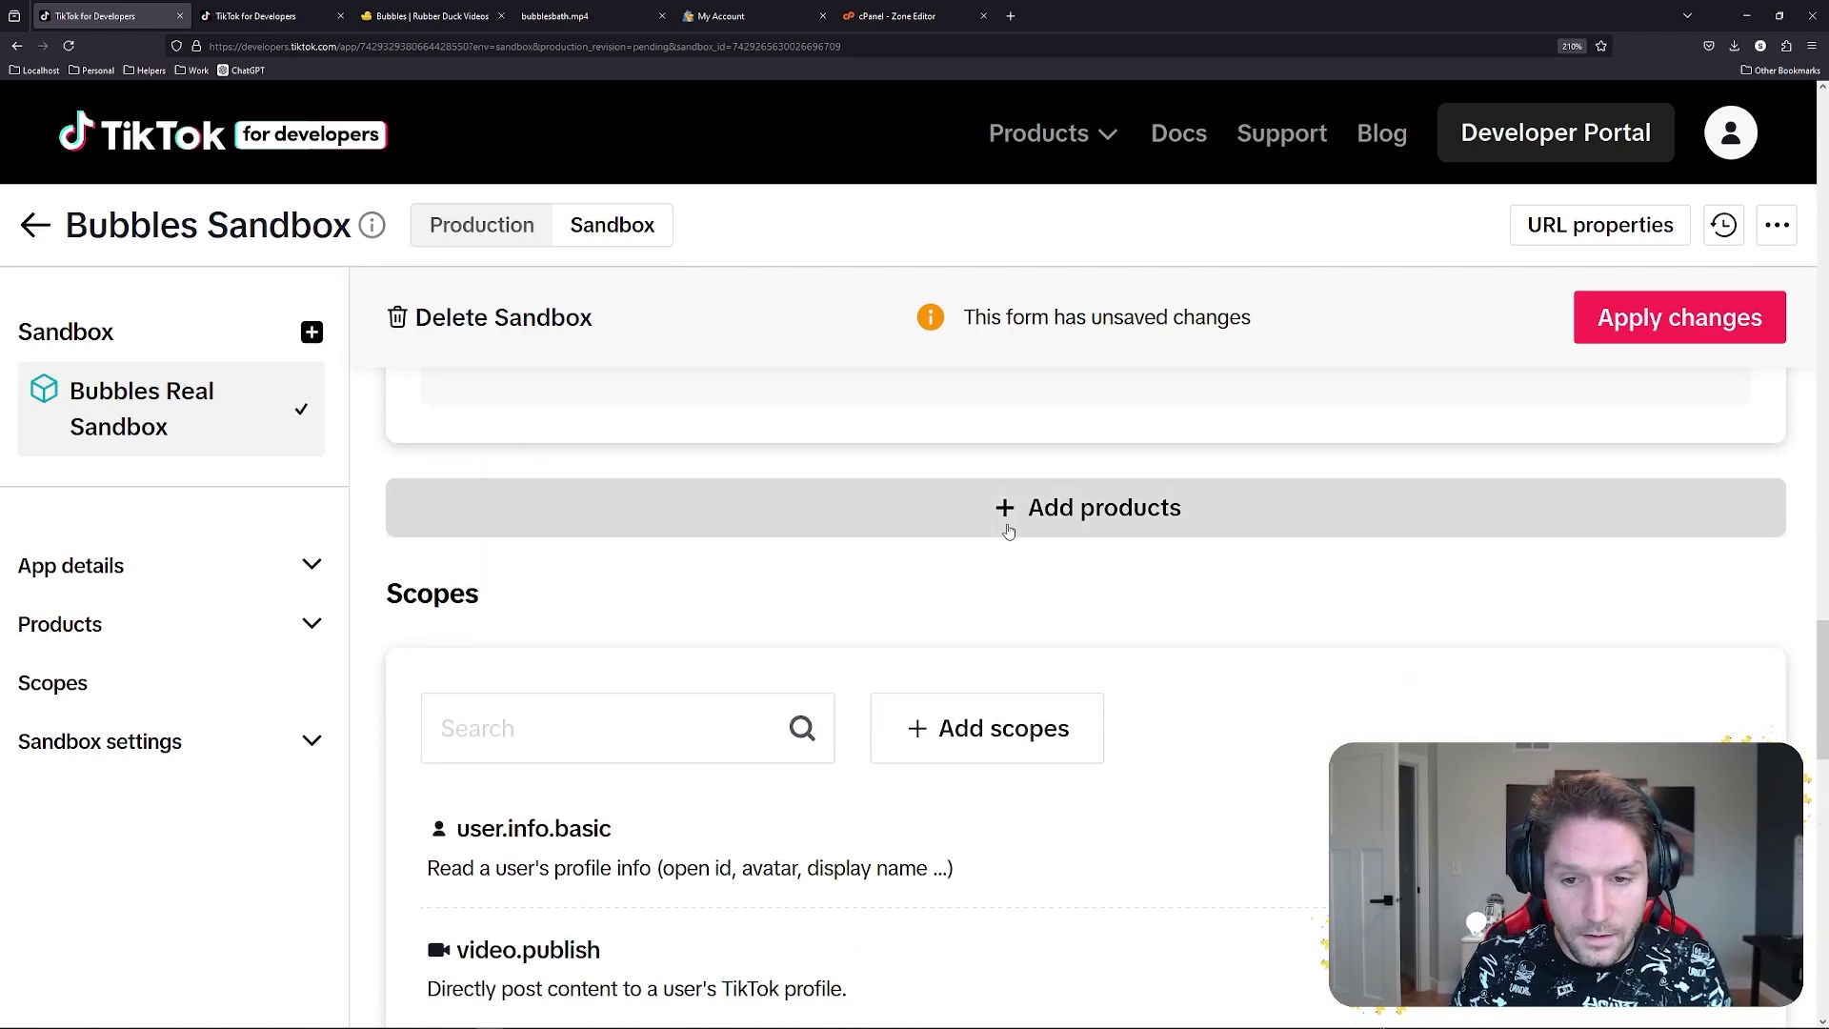
# Review the Add products list without adding anything, then scroll to the Scopes section.
pyautogui.click(1005, 528)
pyautogui.scroll(-3, 629, 658)
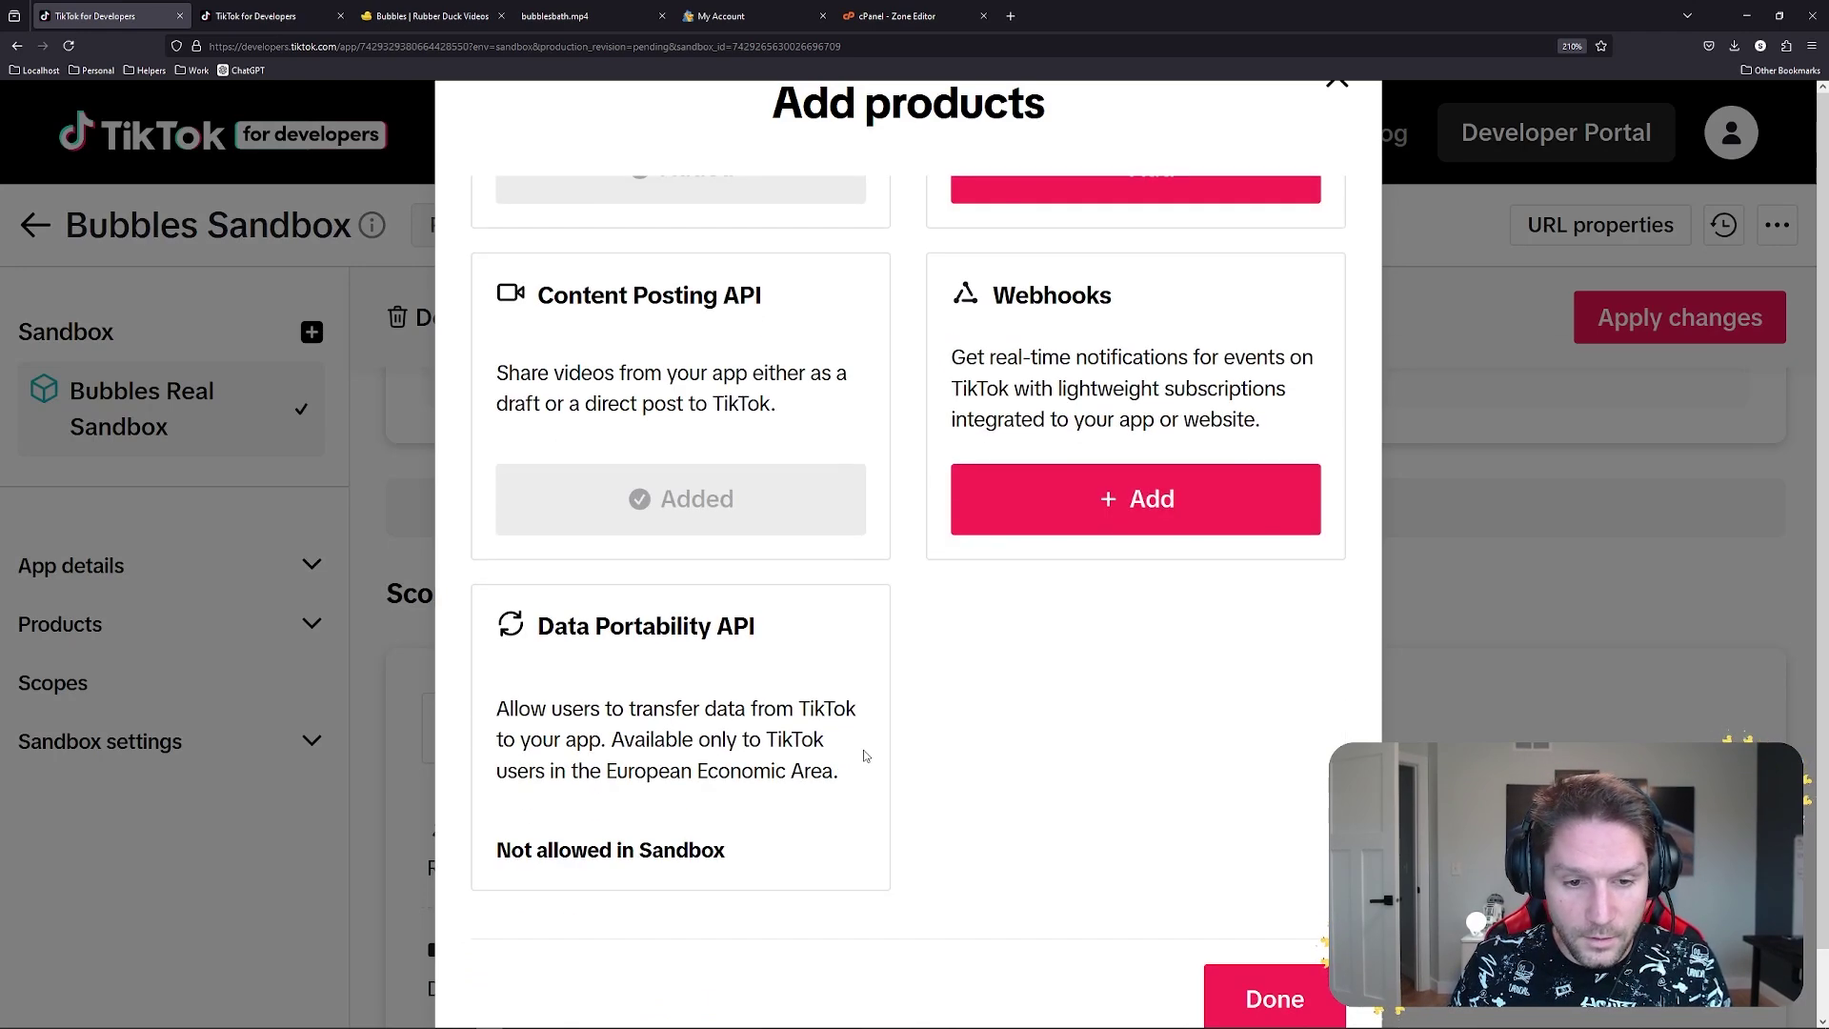
pyautogui.scroll(1, 1147, 730)
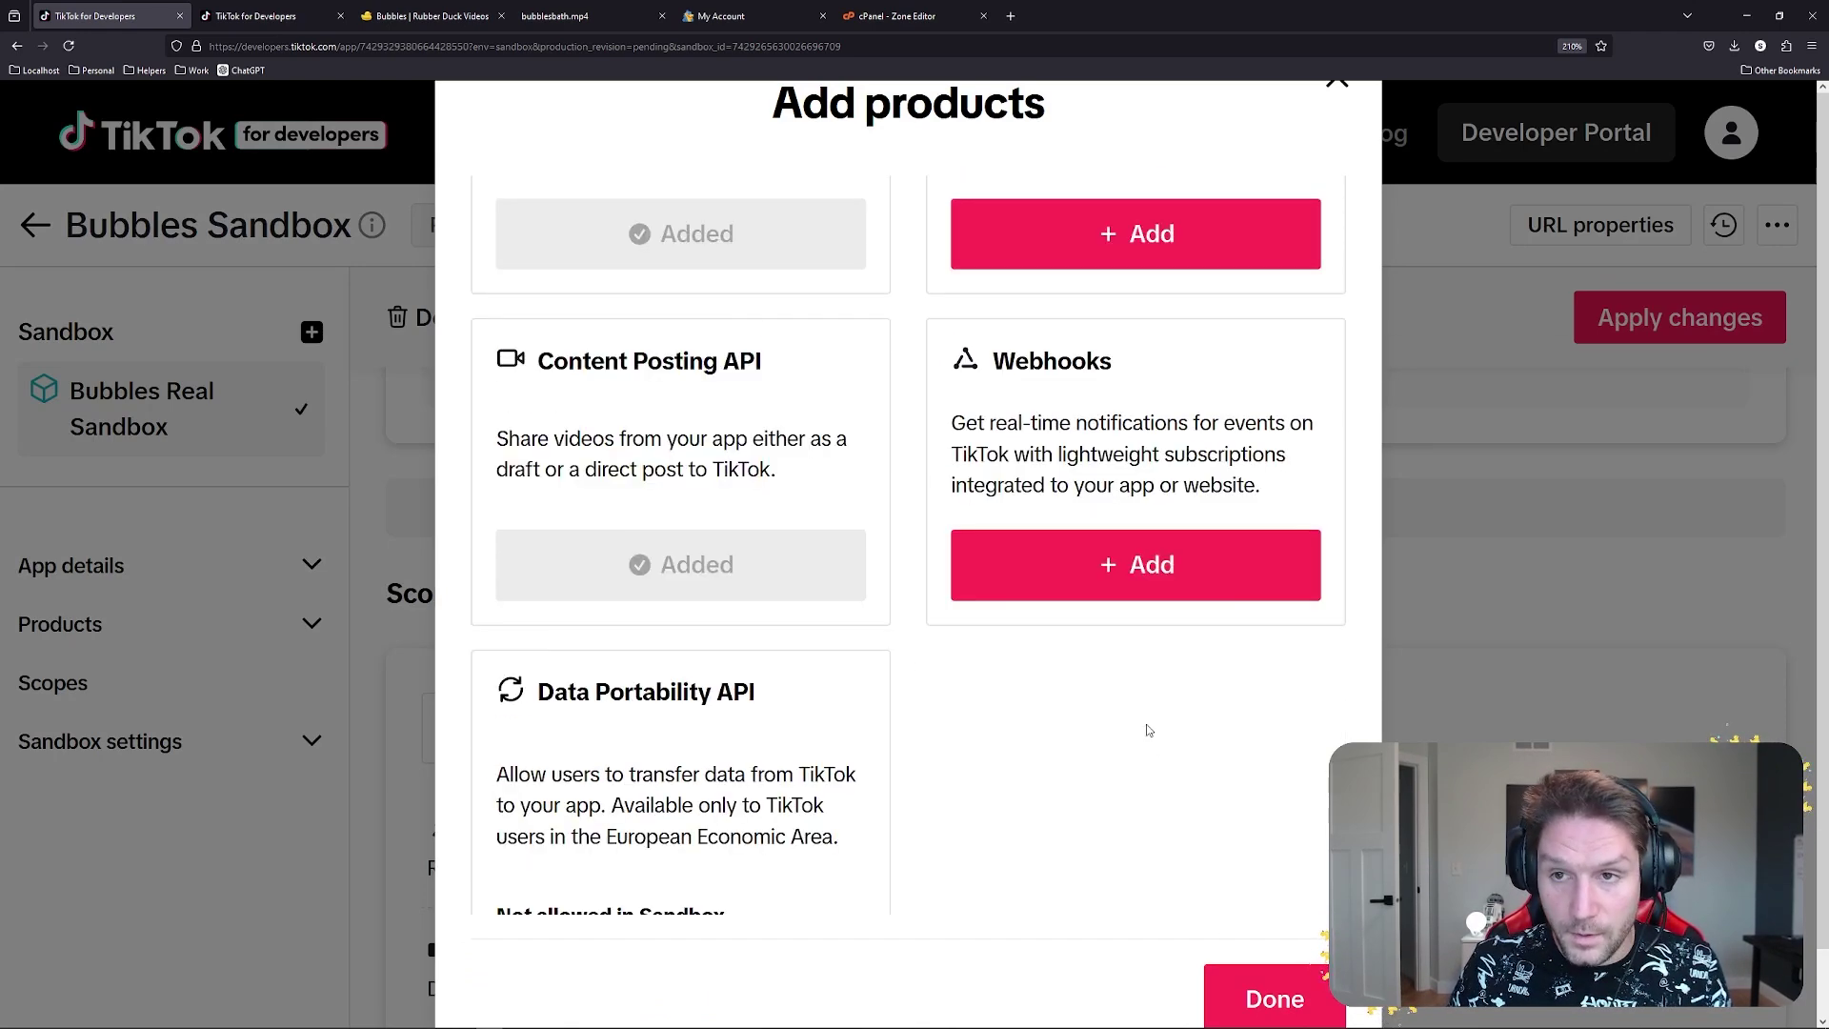
pyautogui.press('Escape')
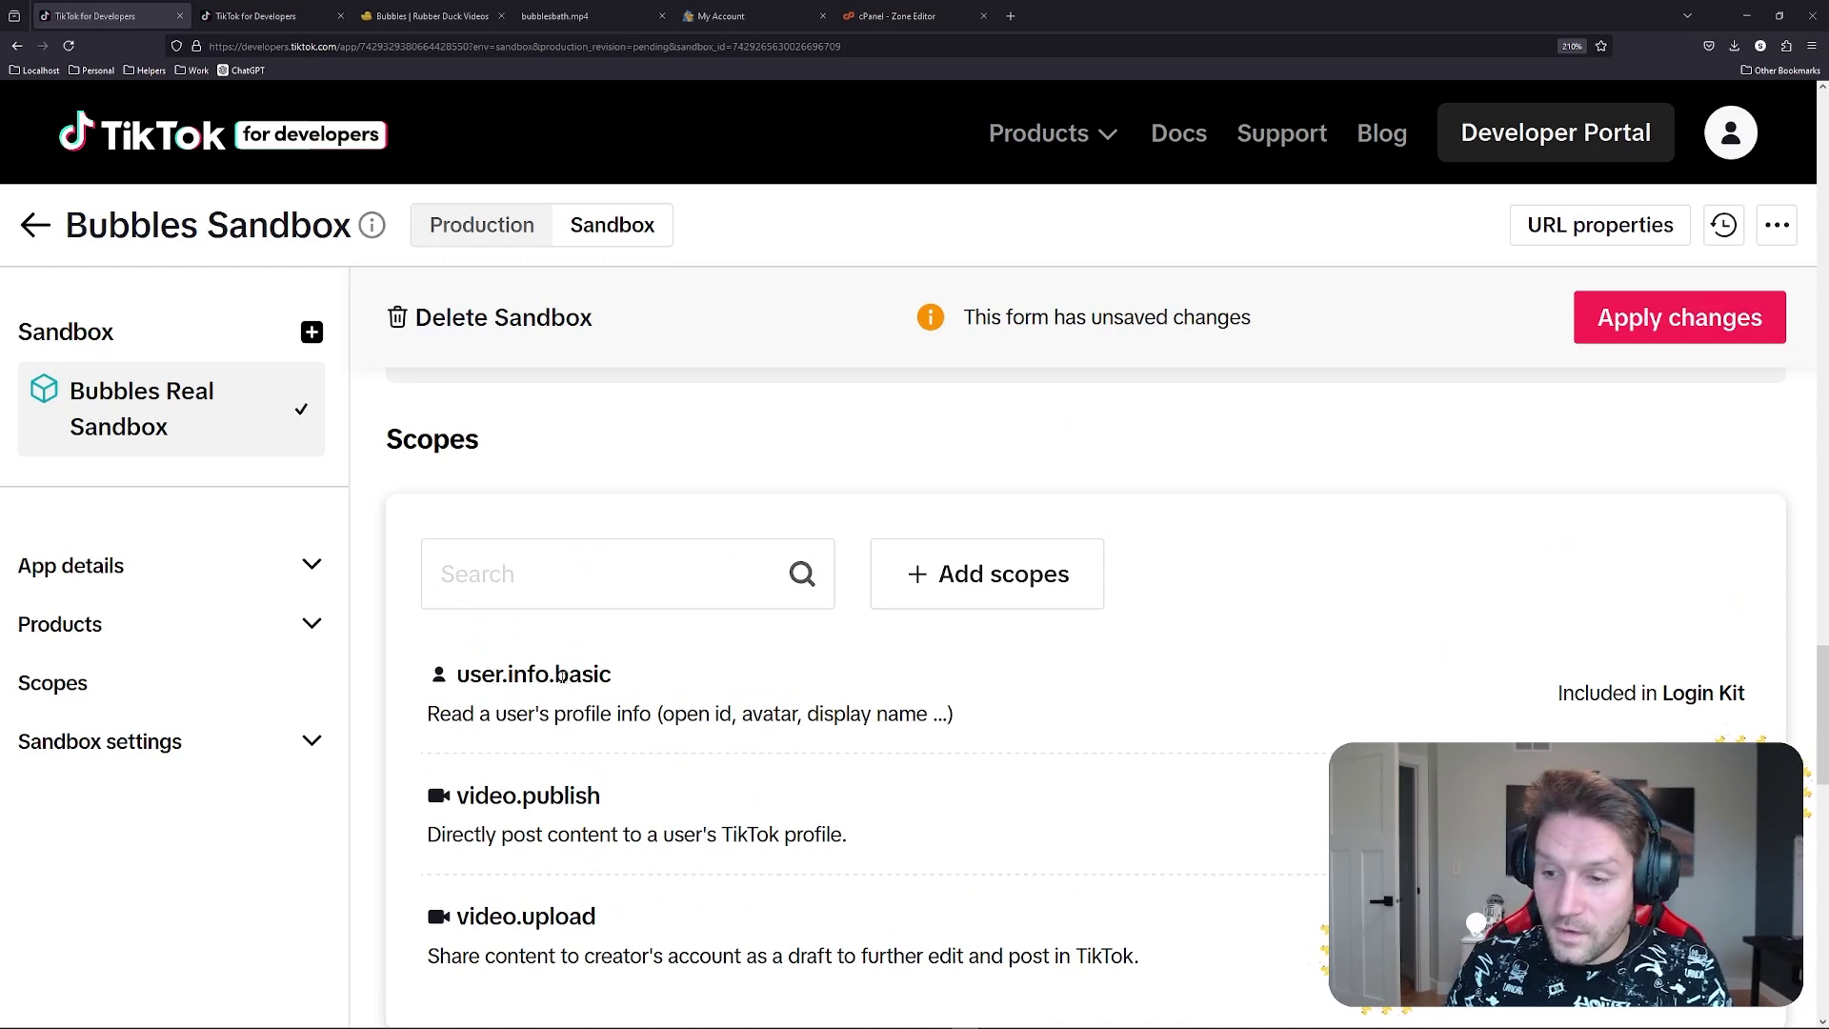
pyautogui.scroll(-2, 510, 520)
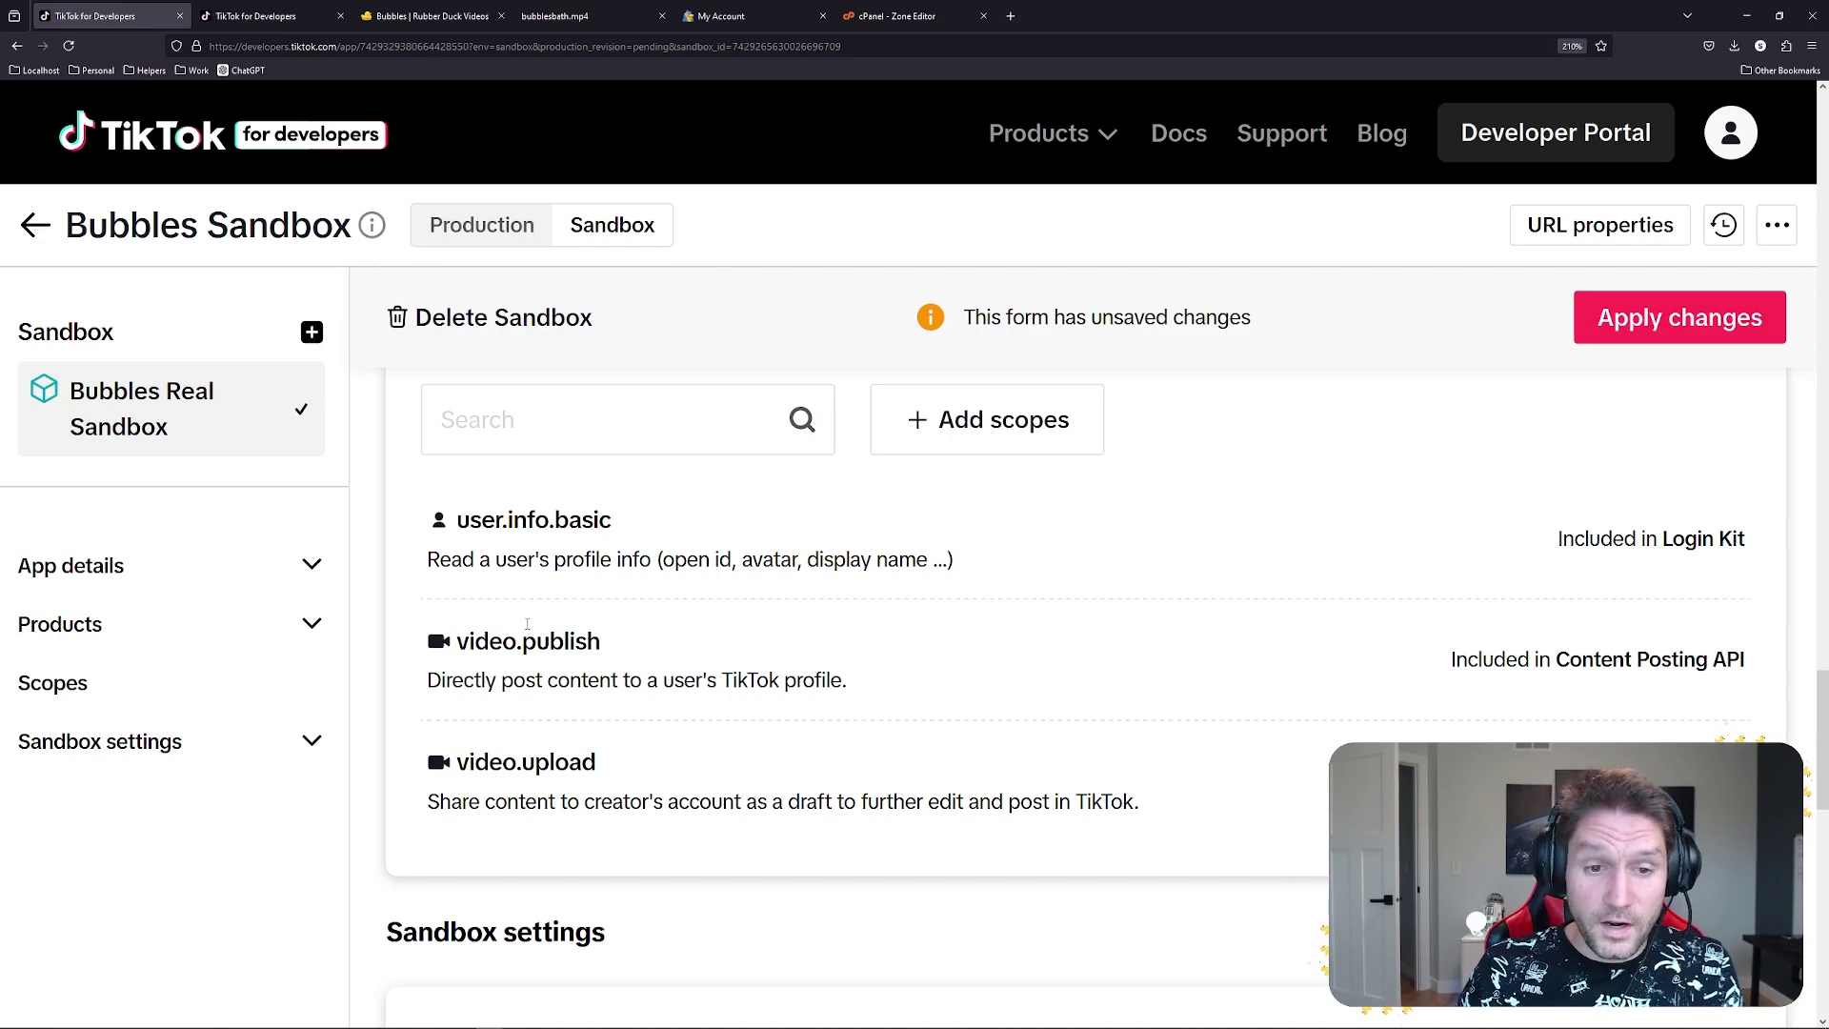
# Add user.info.profile and user.info.stats from the Add scopes list, then close it.
pyautogui.click(1064, 427)
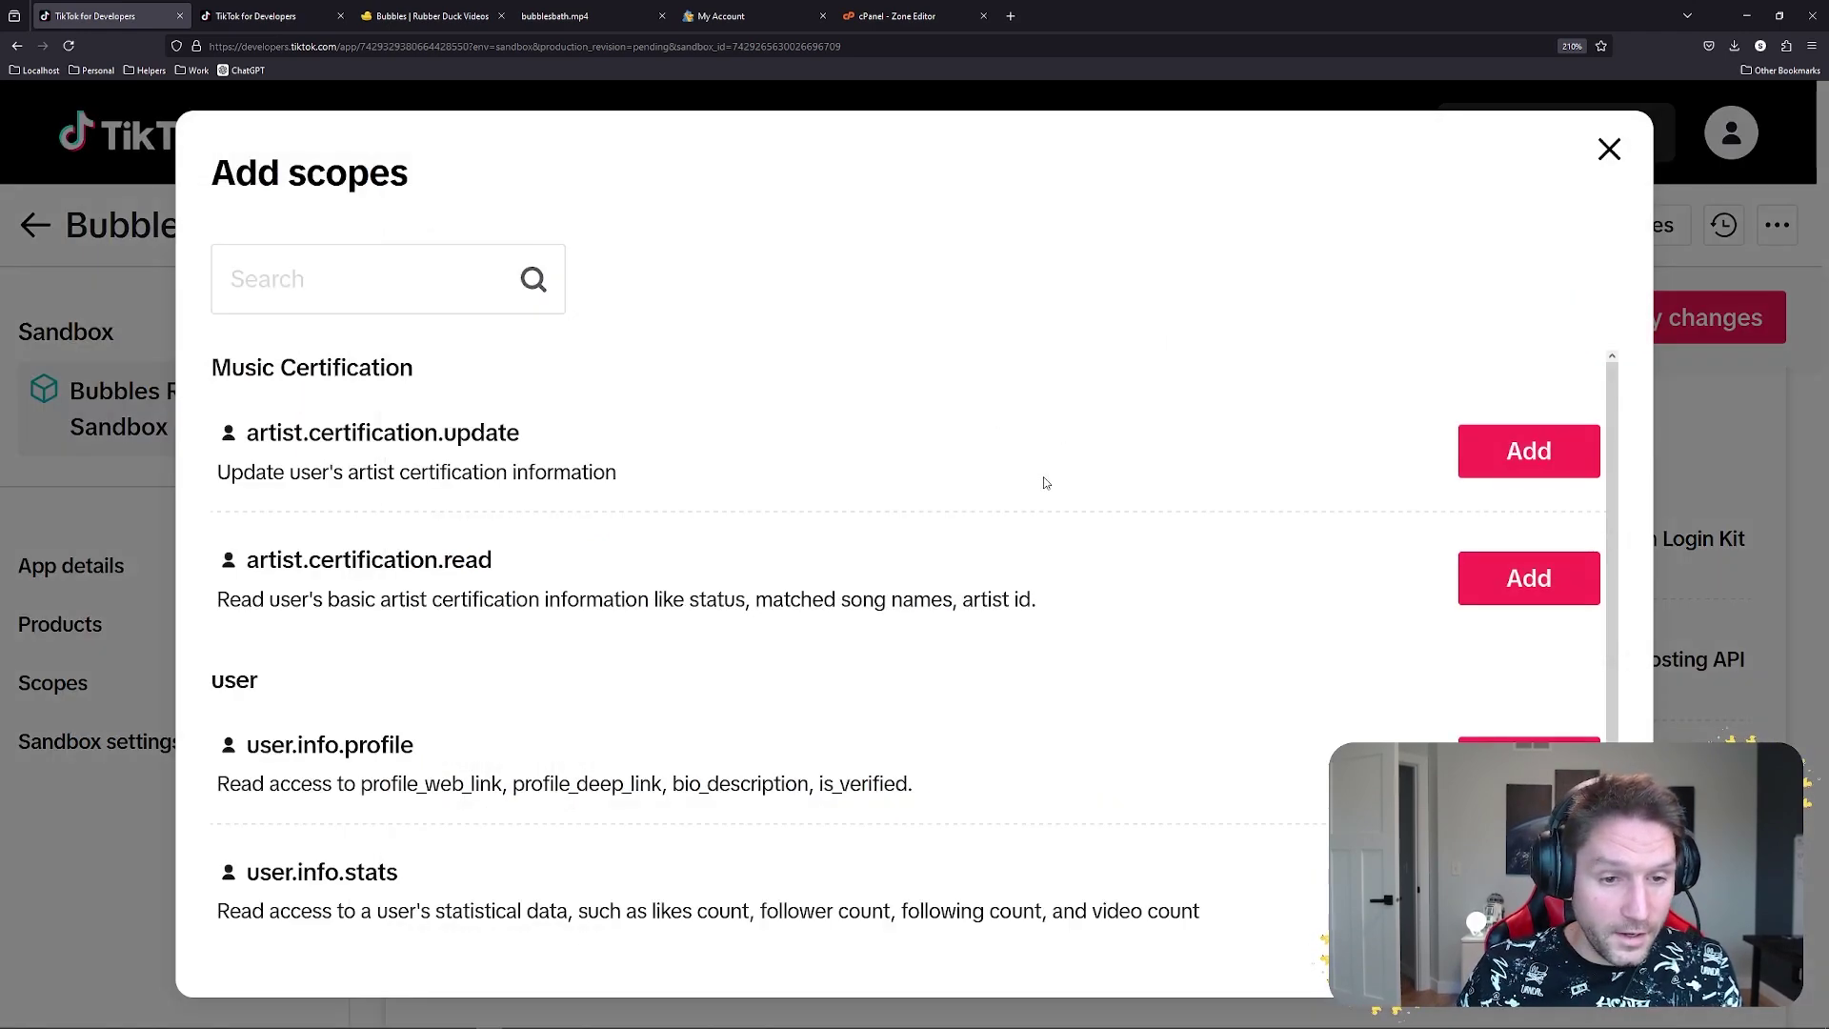
pyautogui.scroll(-2, 757, 657)
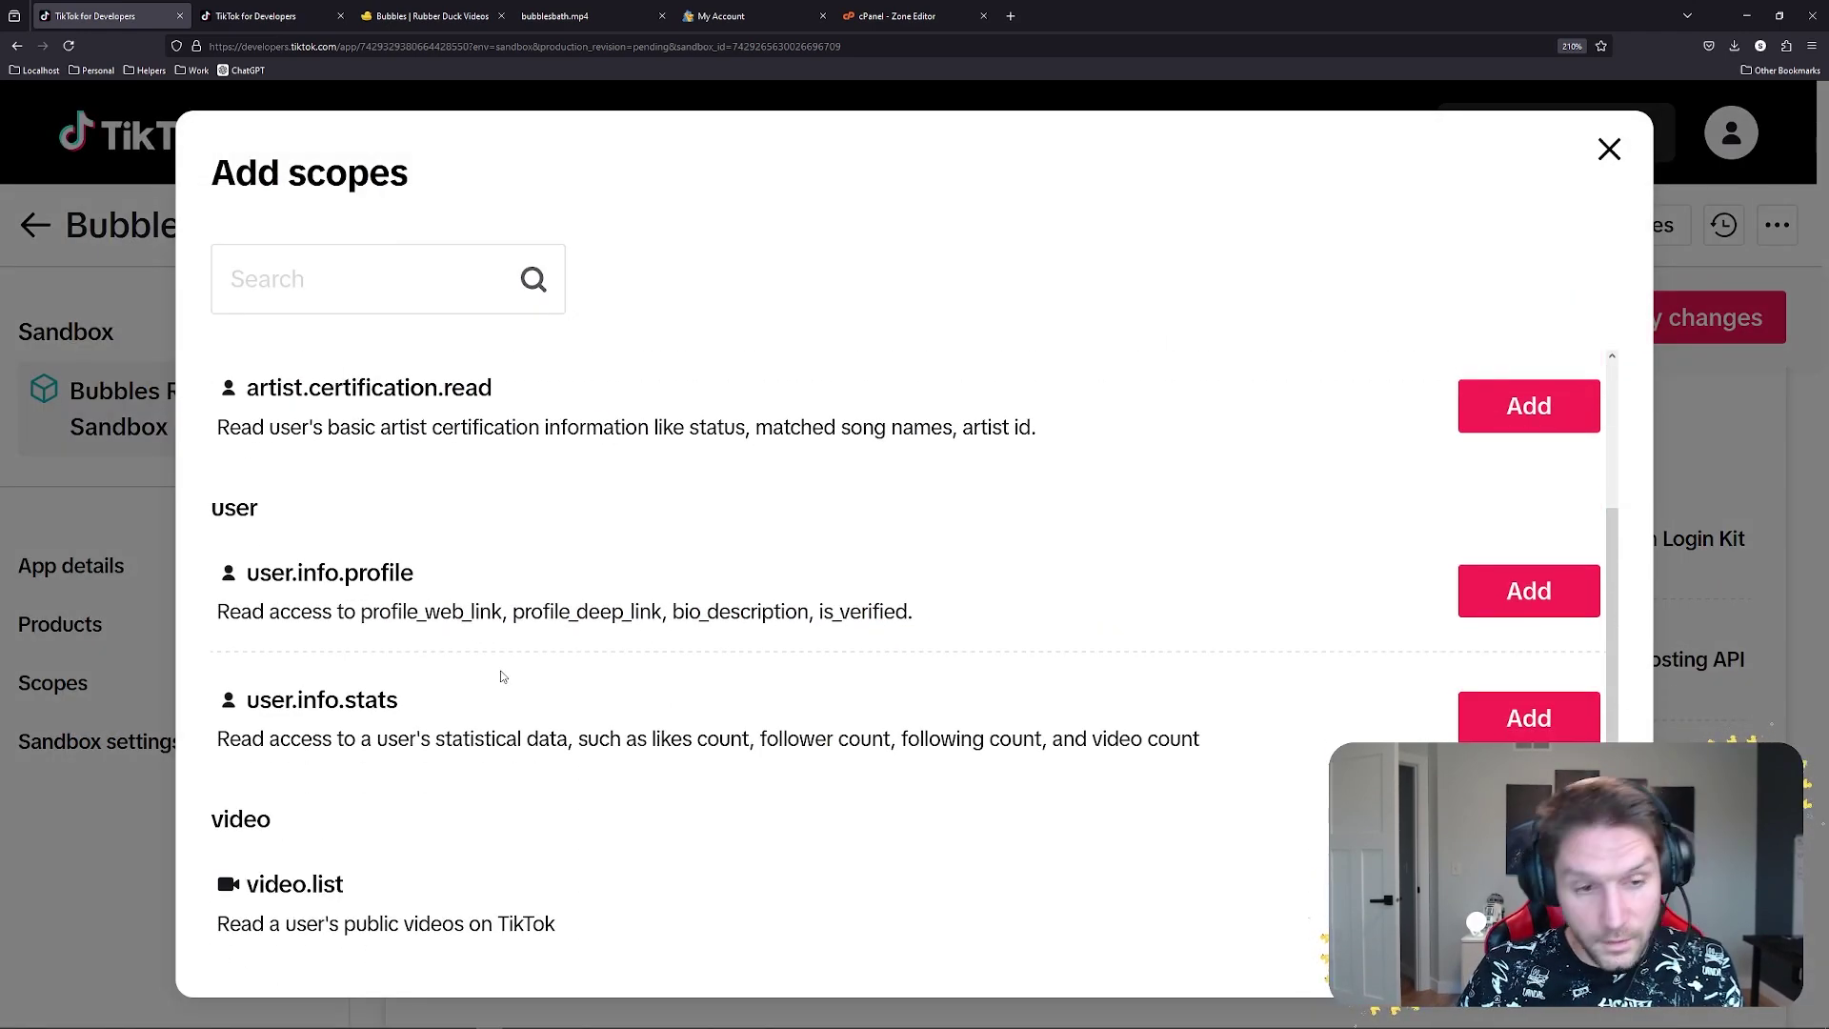
pyautogui.moveTo(247, 573); pyautogui.dragTo(415, 575)
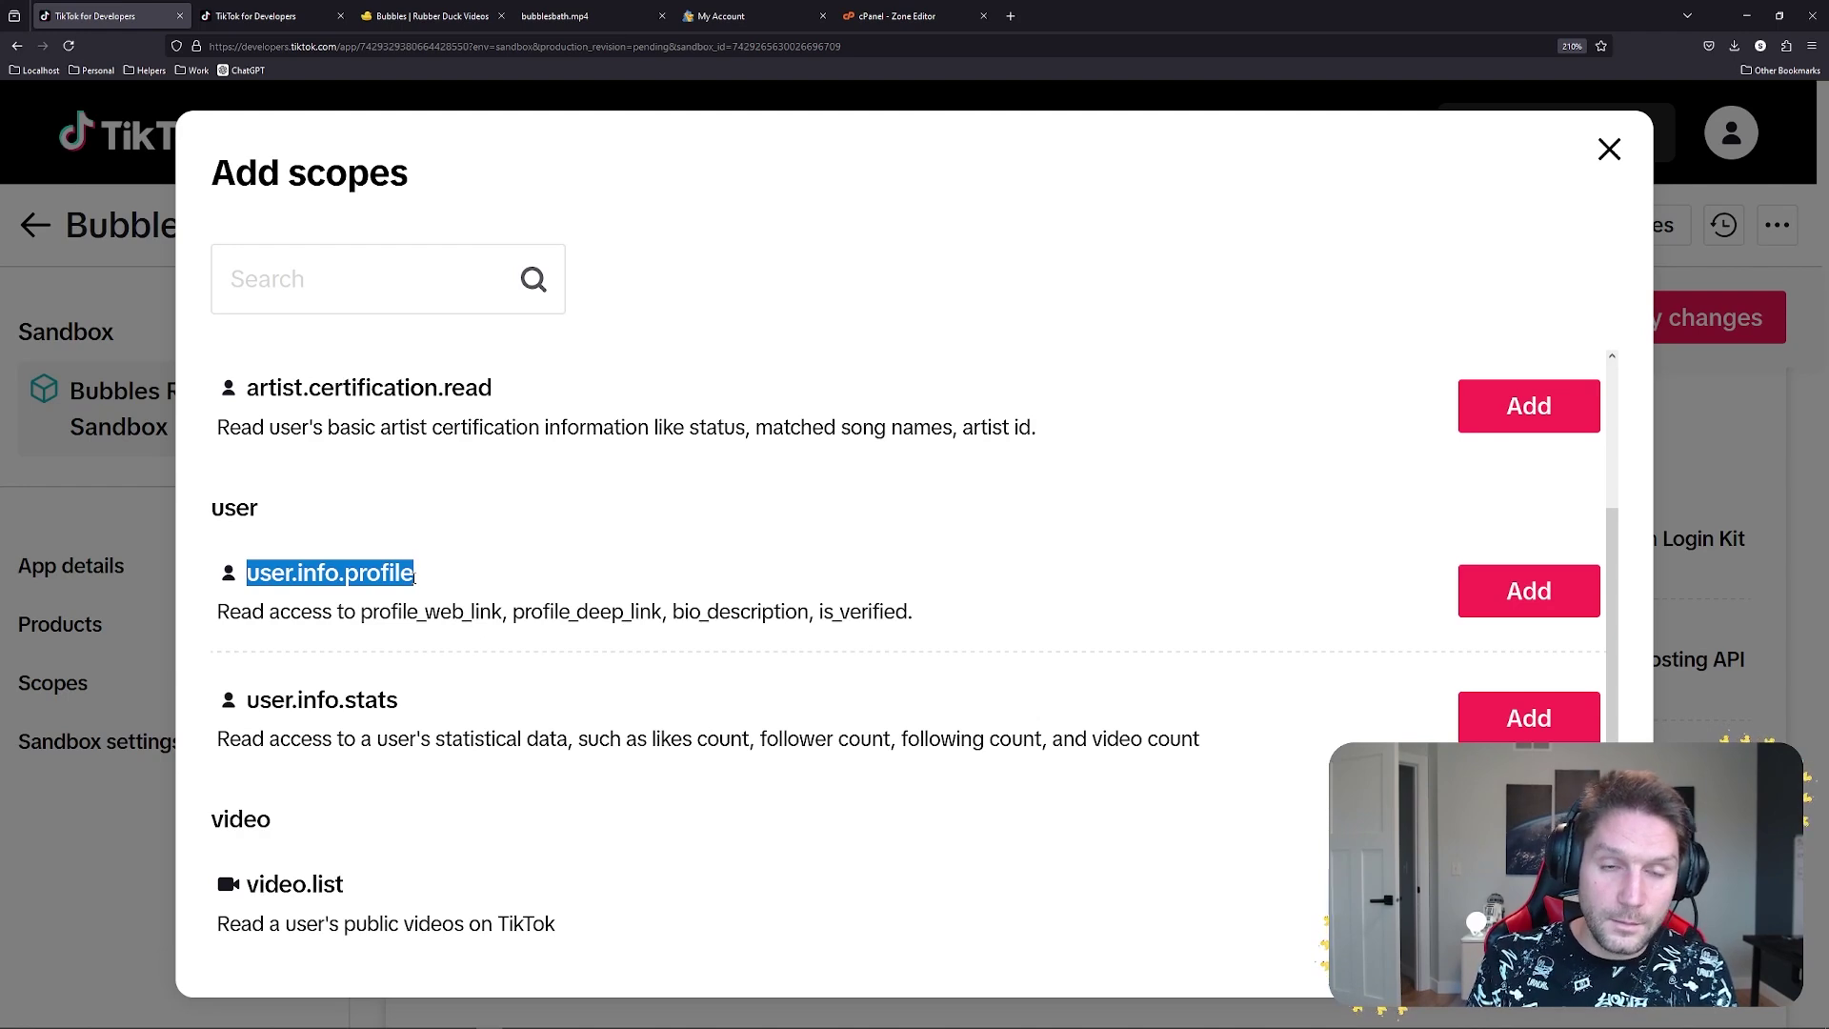
pyautogui.click(1505, 589)
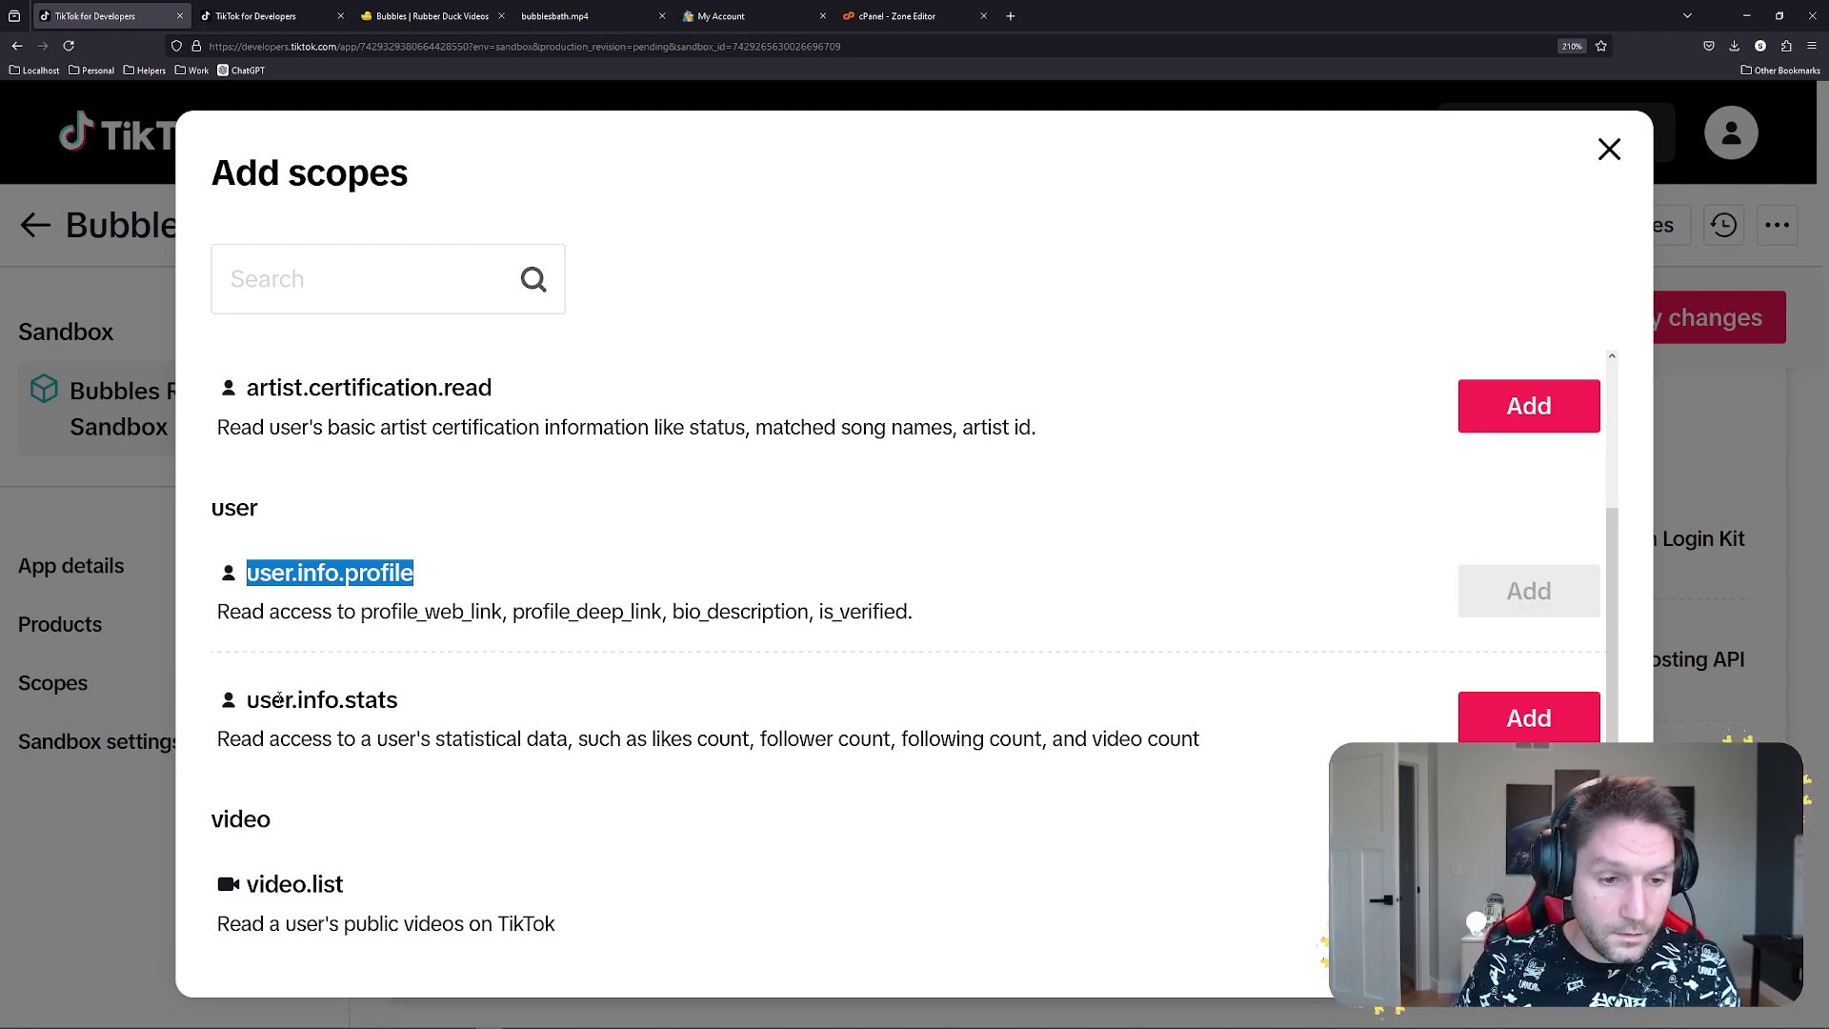
pyautogui.moveTo(246, 700); pyautogui.dragTo(400, 702)
pyautogui.click(500, 743)
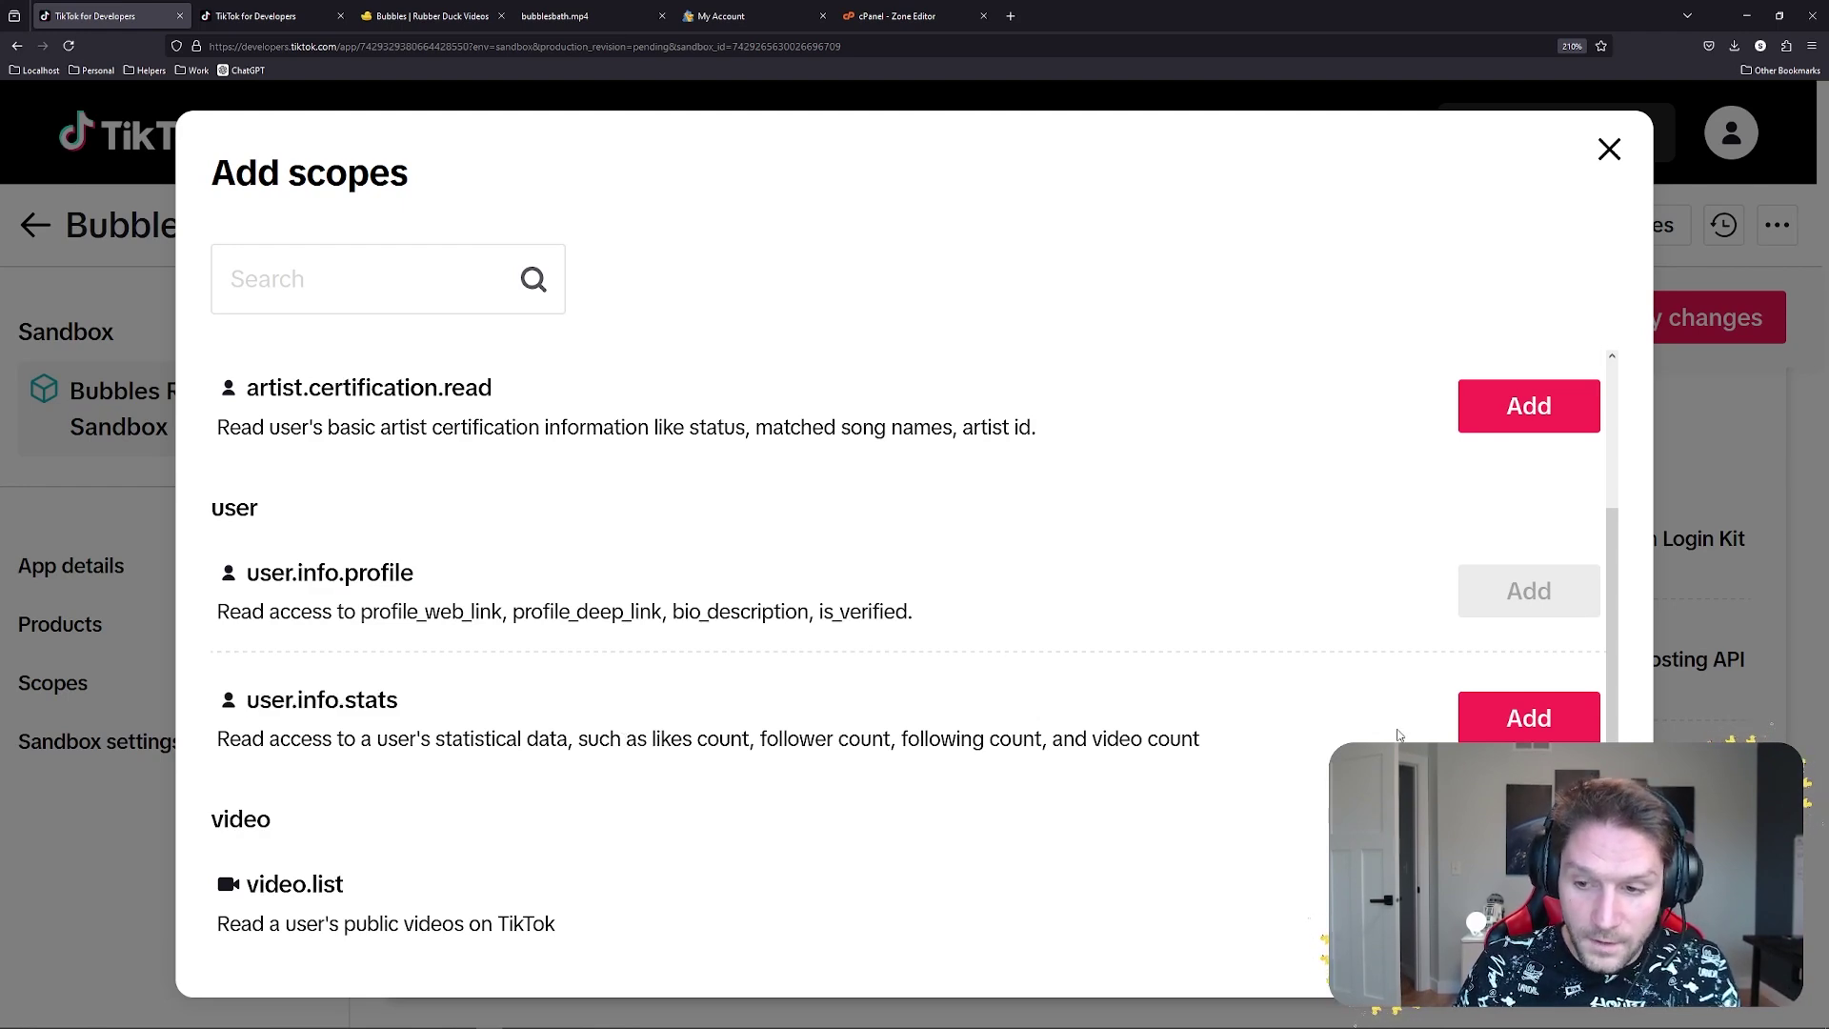
pyautogui.click(1505, 719)
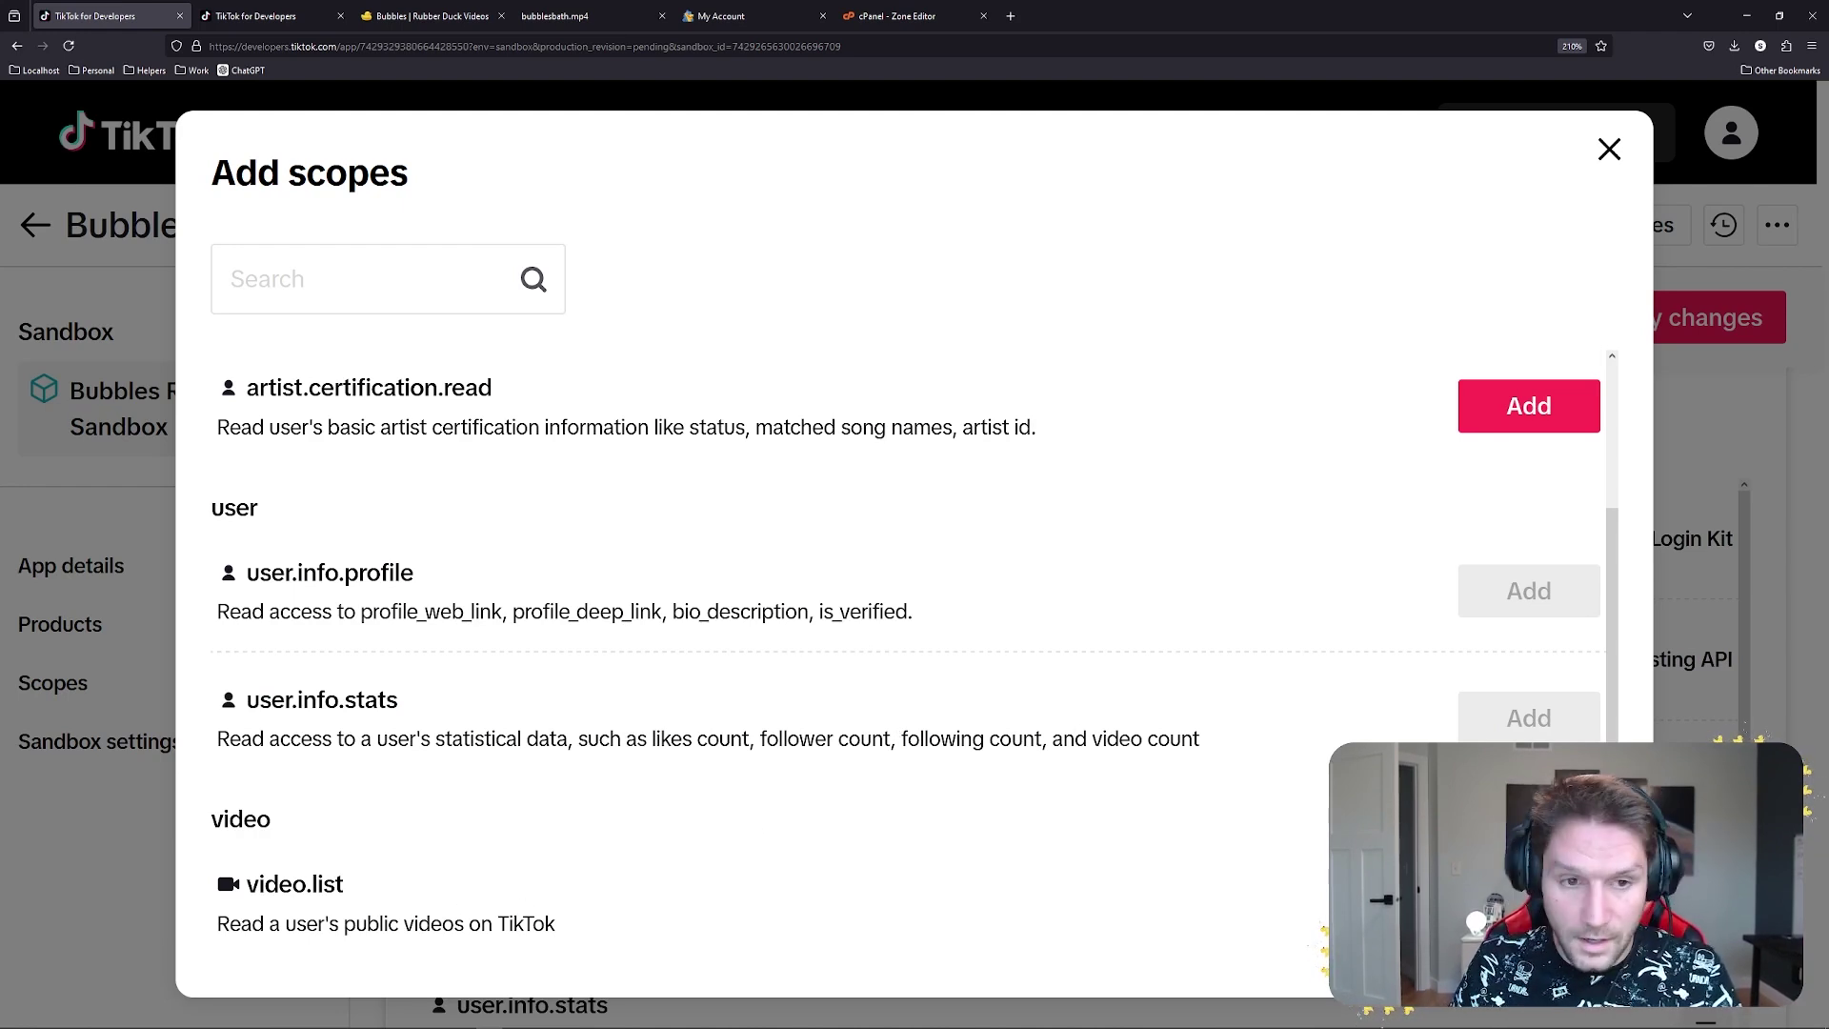
pyautogui.press('Escape')
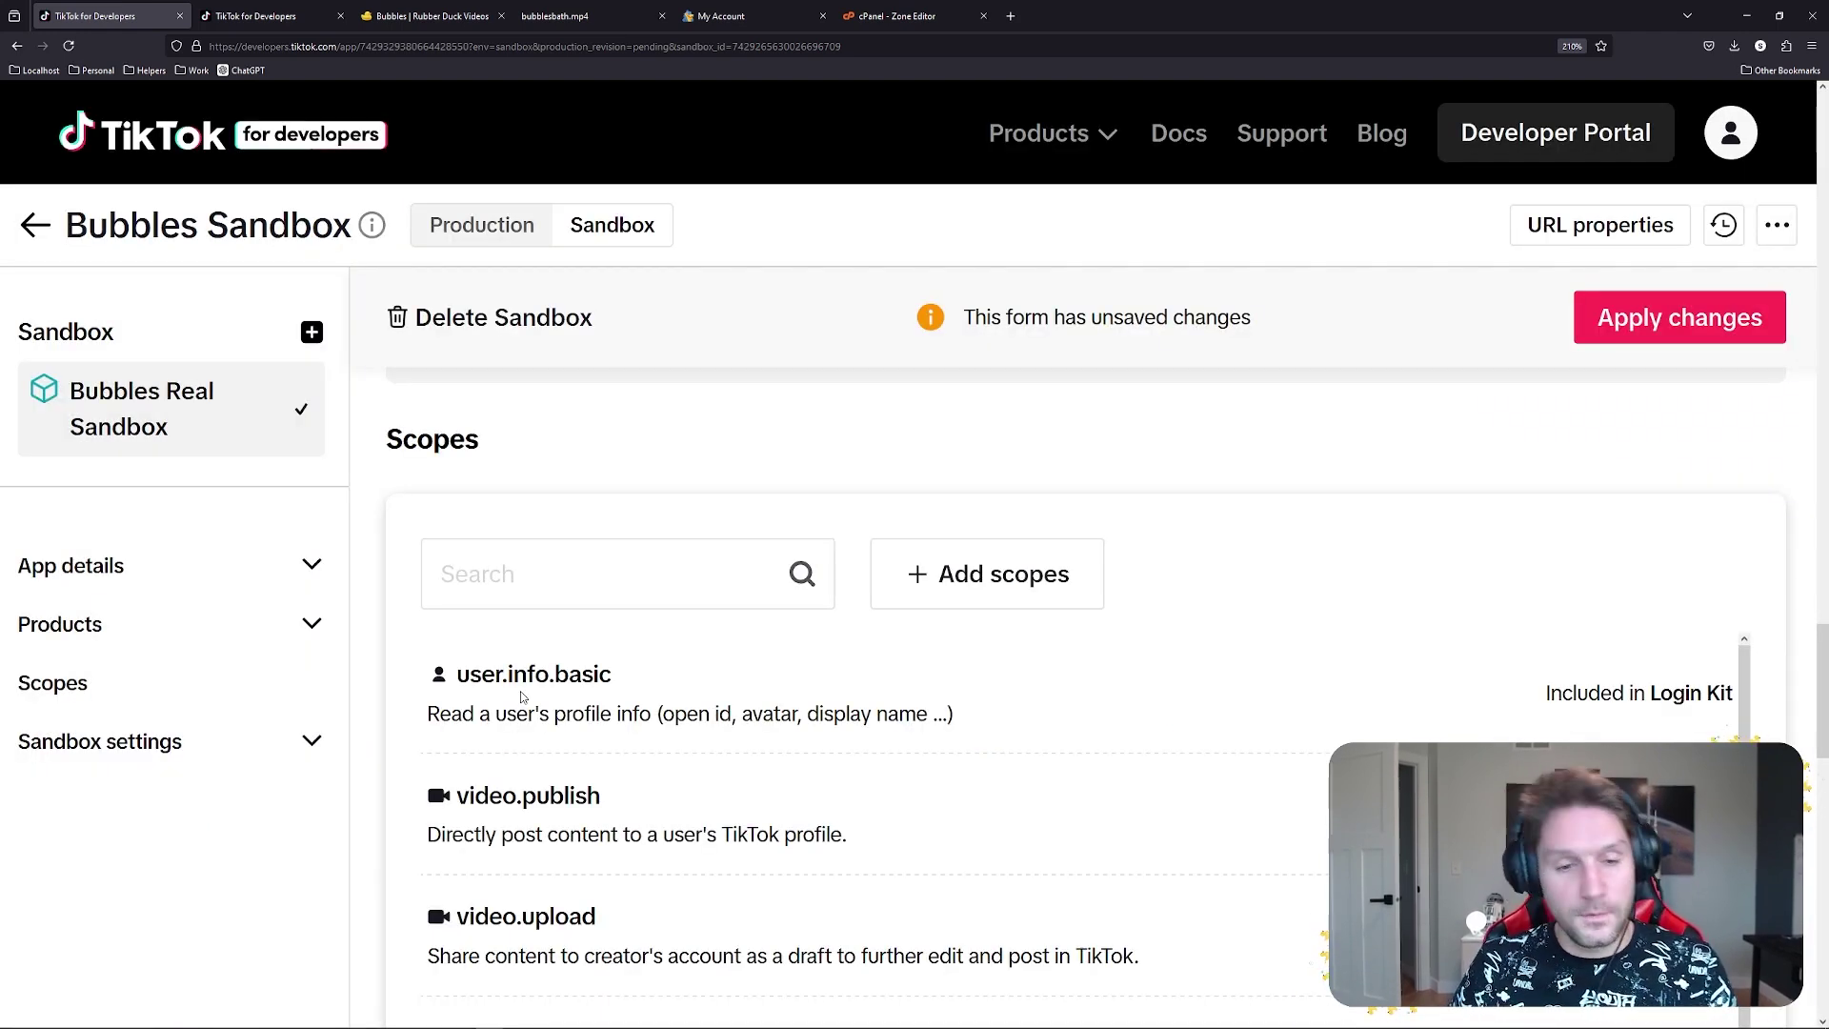
pyautogui.scroll(-1, 1429, 711)
pyautogui.scroll(1, 1429, 711)
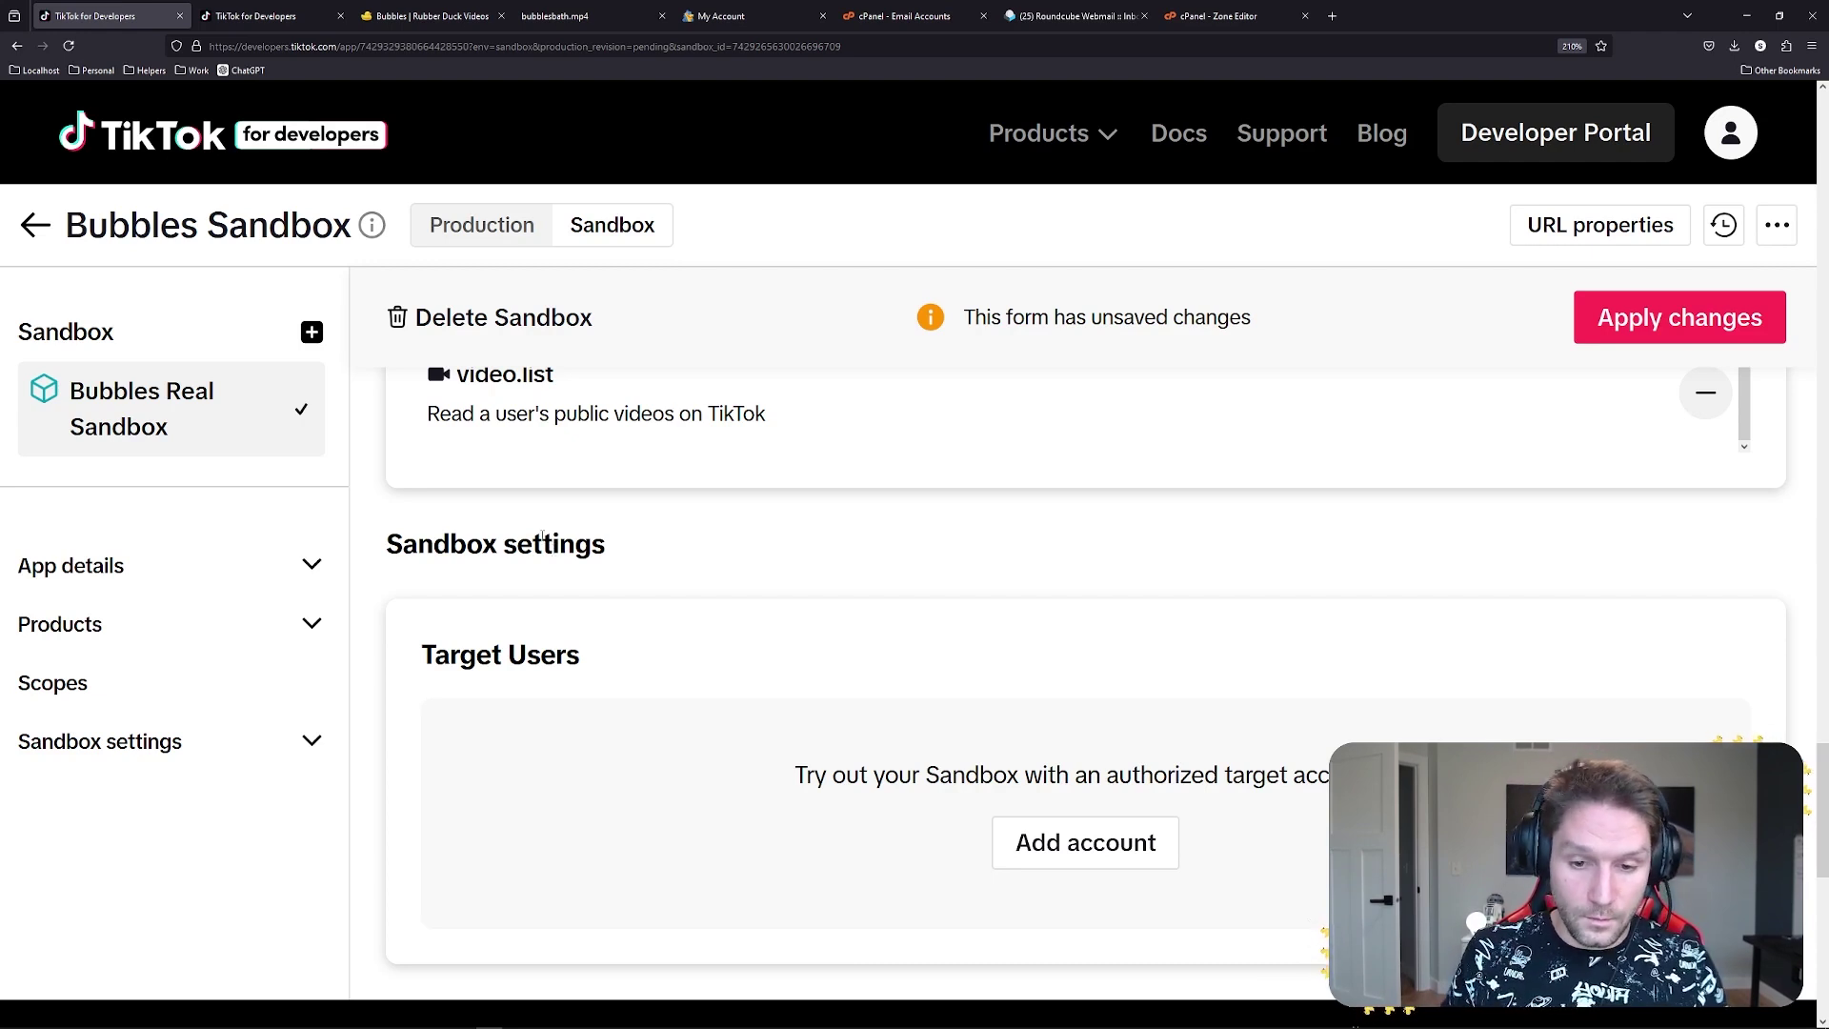
# Log in to a TikTok account in the popup and authorize it as the sandbox target user.
pyautogui.click(1043, 857)
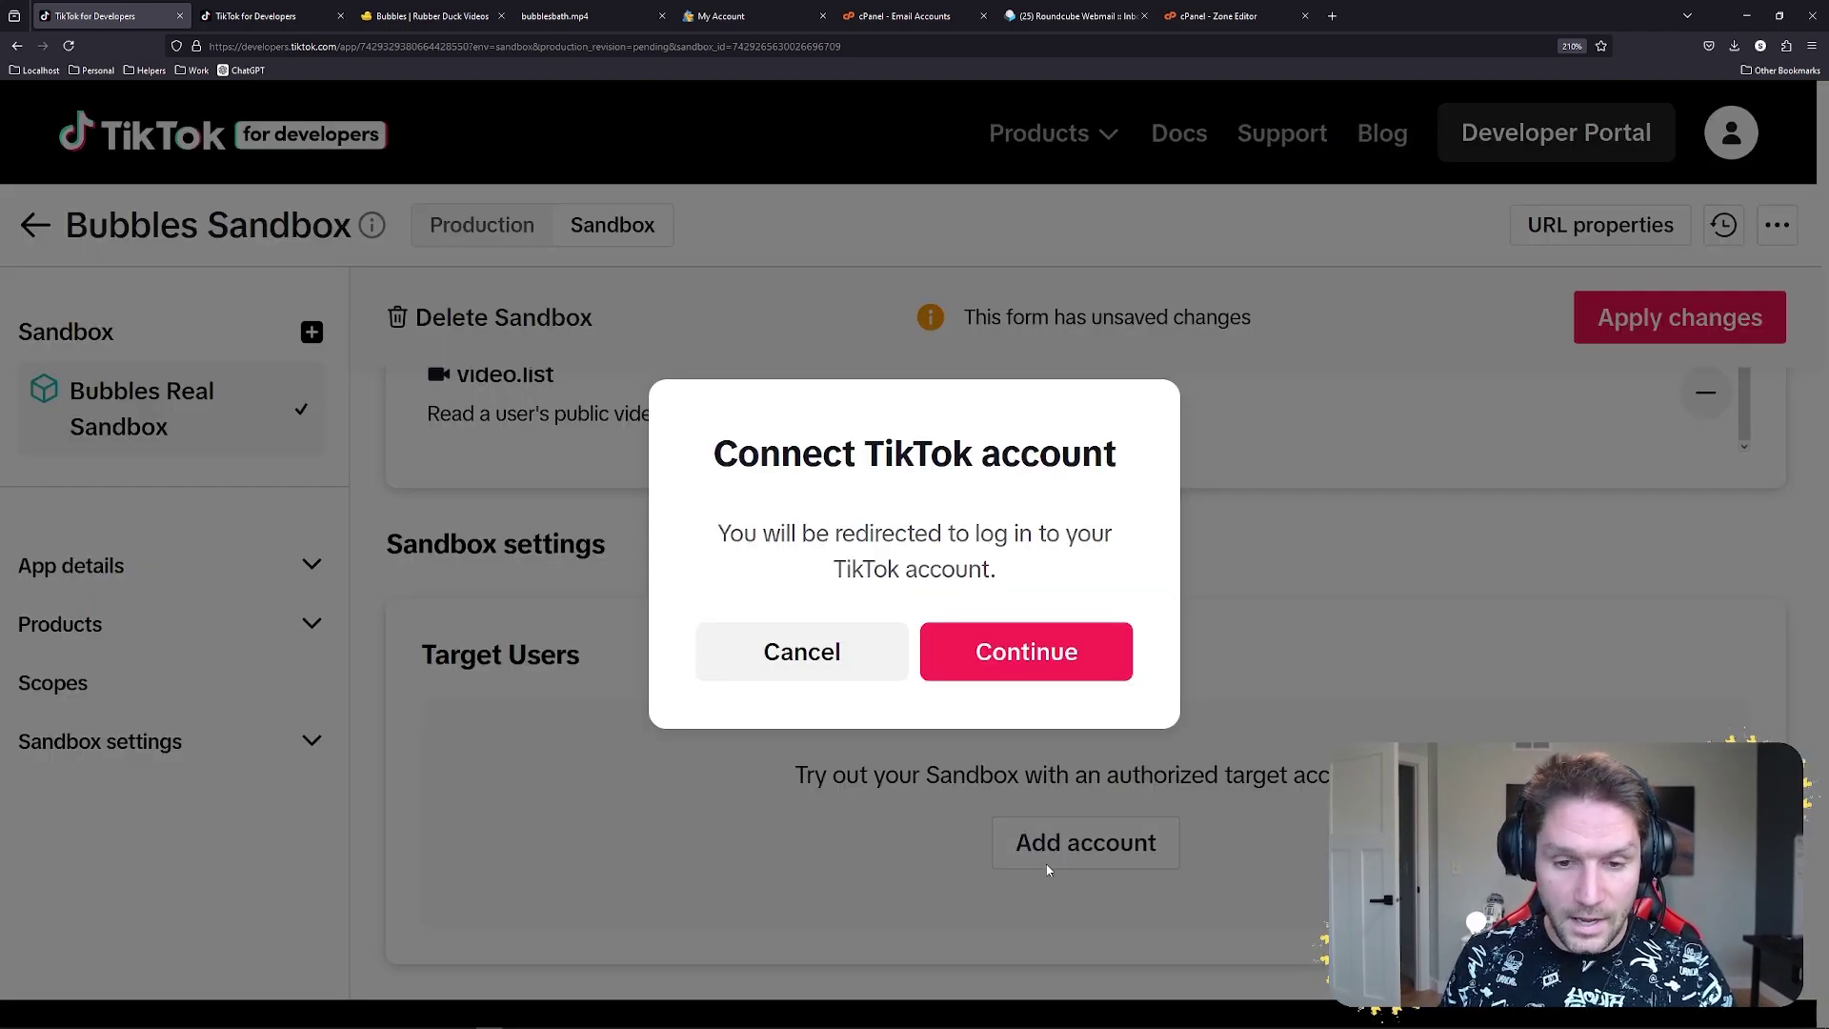
pyautogui.click(957, 655)
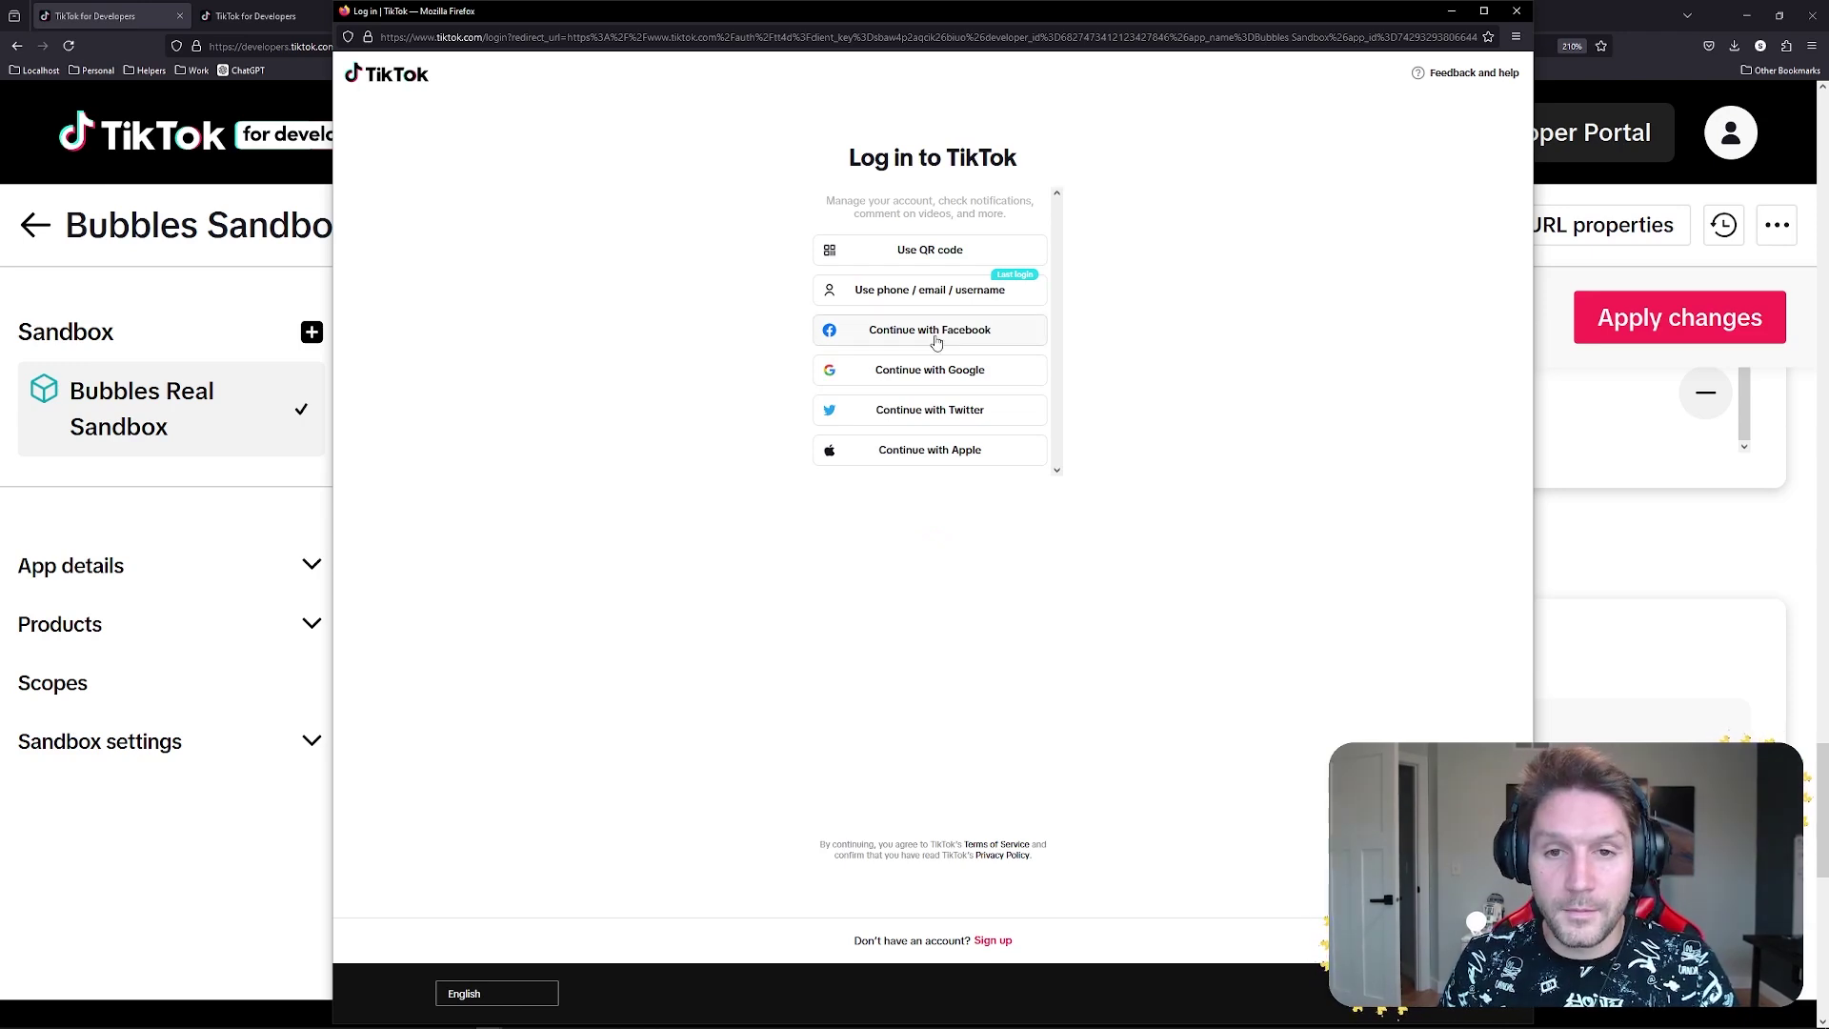
pyautogui.click(924, 290)
pyautogui.click(1026, 191)
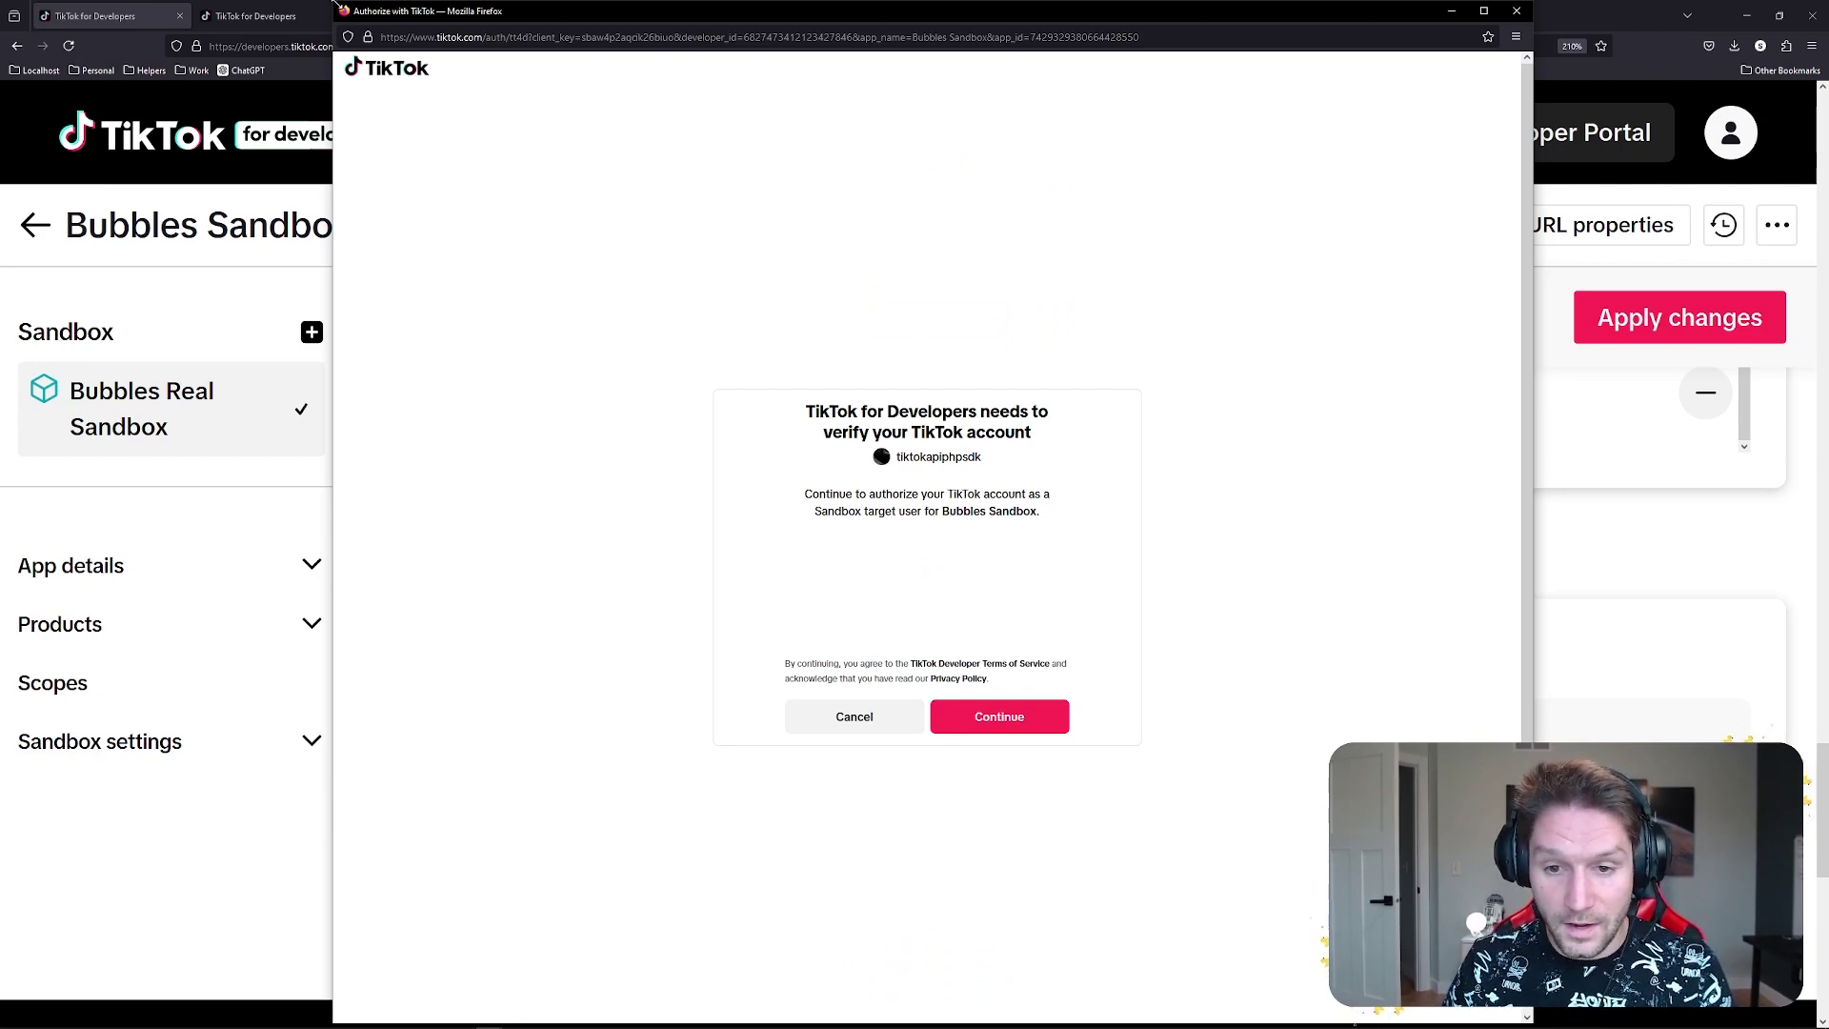
pyautogui.moveTo(338, 5); pyautogui.dragTo(372, 69)
pyautogui.hotkey('ctrl', '+')
pyautogui.hotkey('ctrl', '+')
pyautogui.hotkey('ctrl', '+')
pyautogui.hotkey('ctrl', '+')
pyautogui.hotkey('ctrl', '+')
pyautogui.hotkey('ctrl', '+')
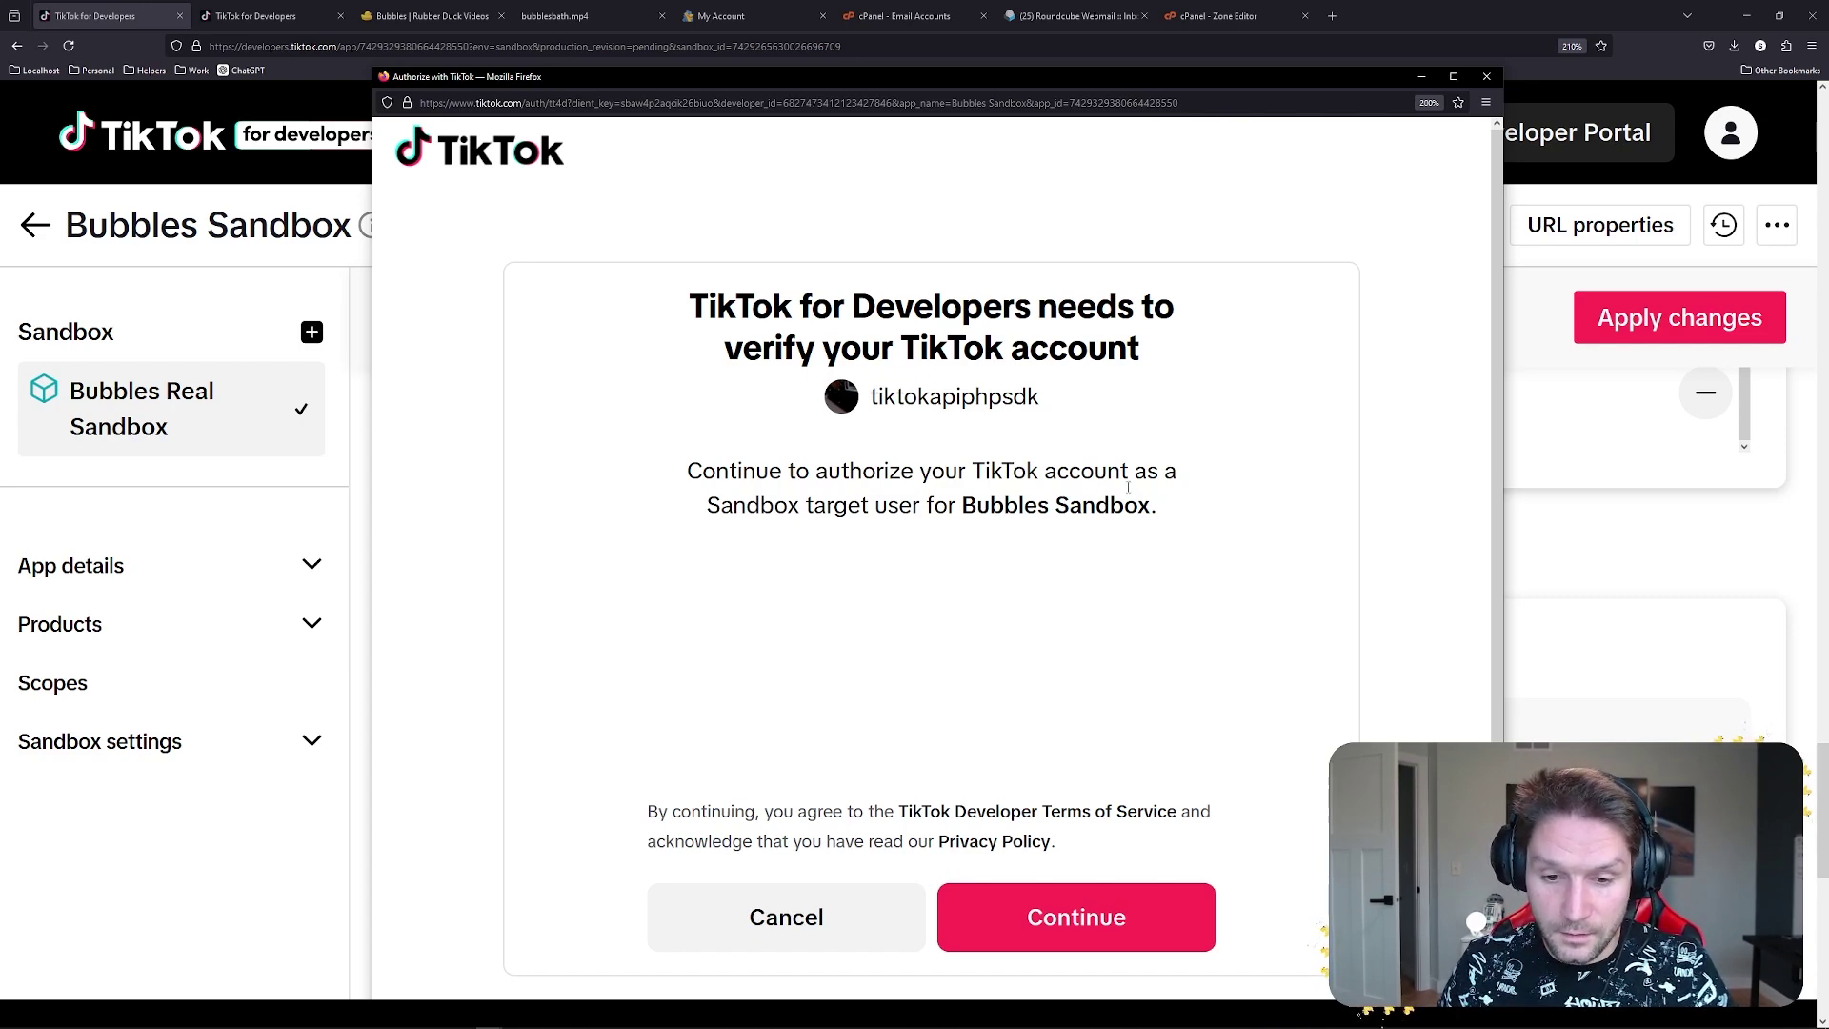
pyautogui.click(1084, 921)
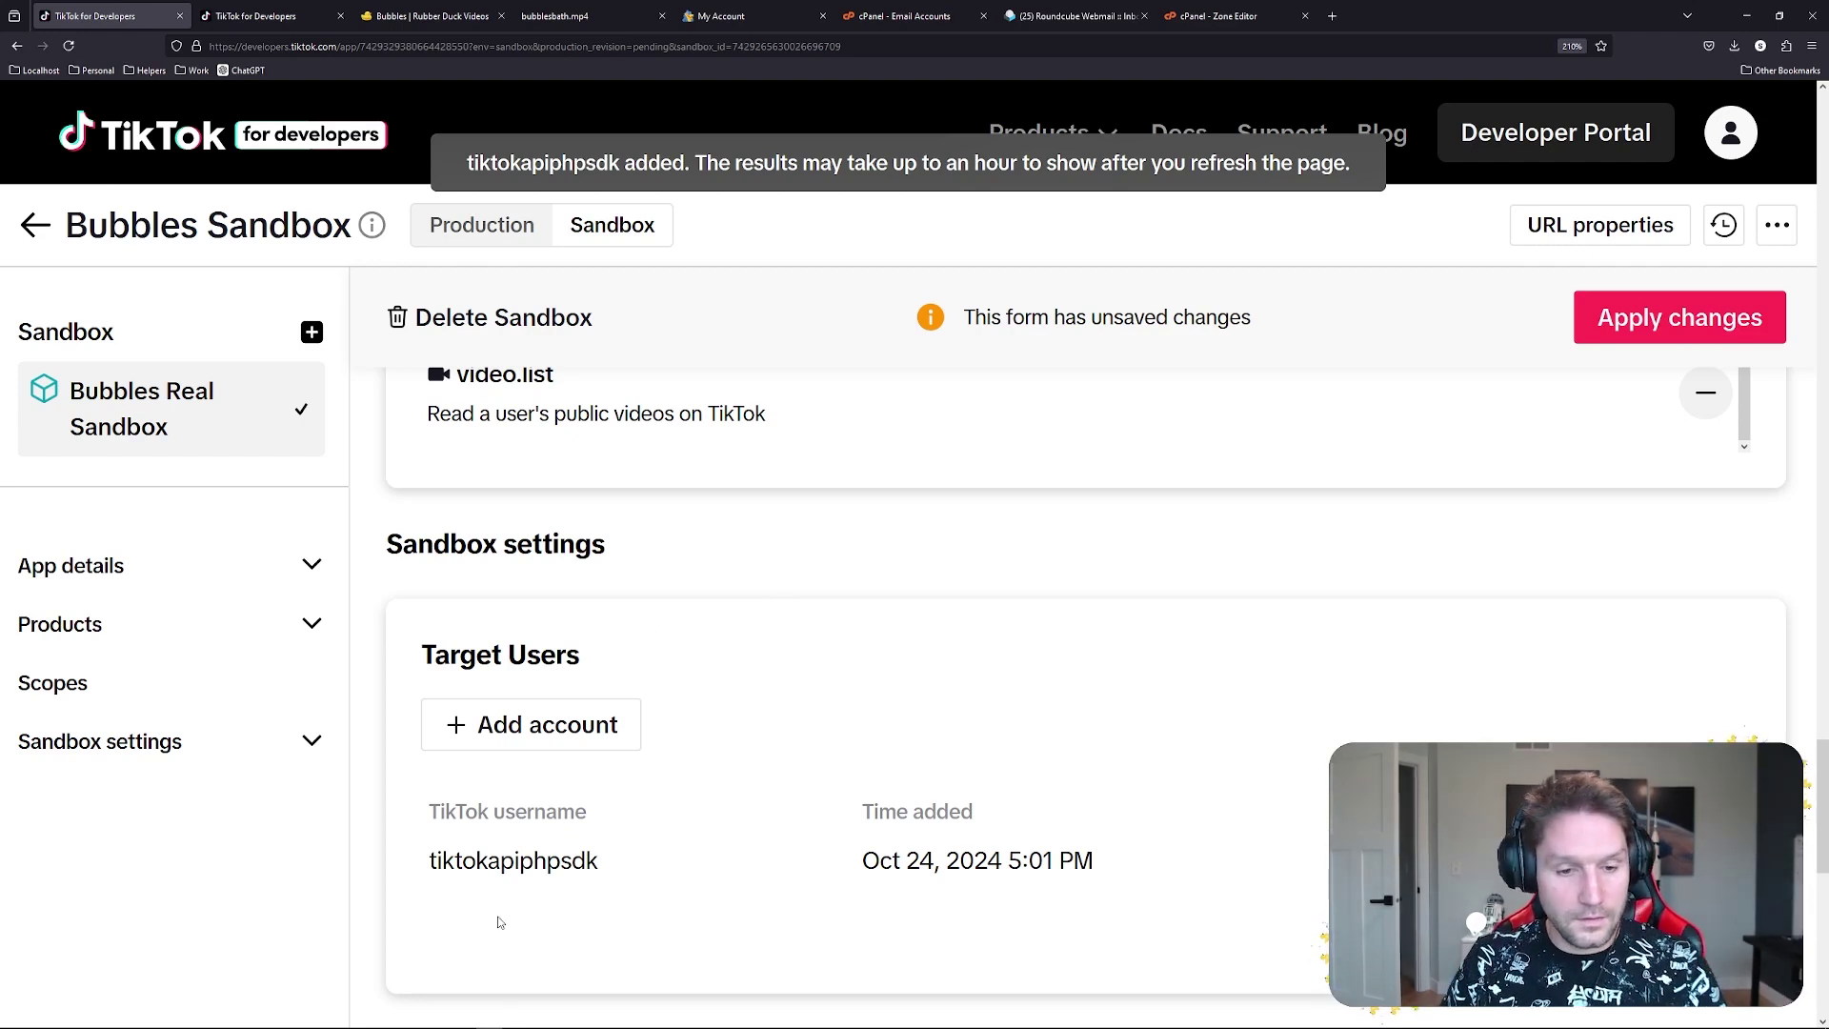
pyautogui.doubleClick(459, 867)
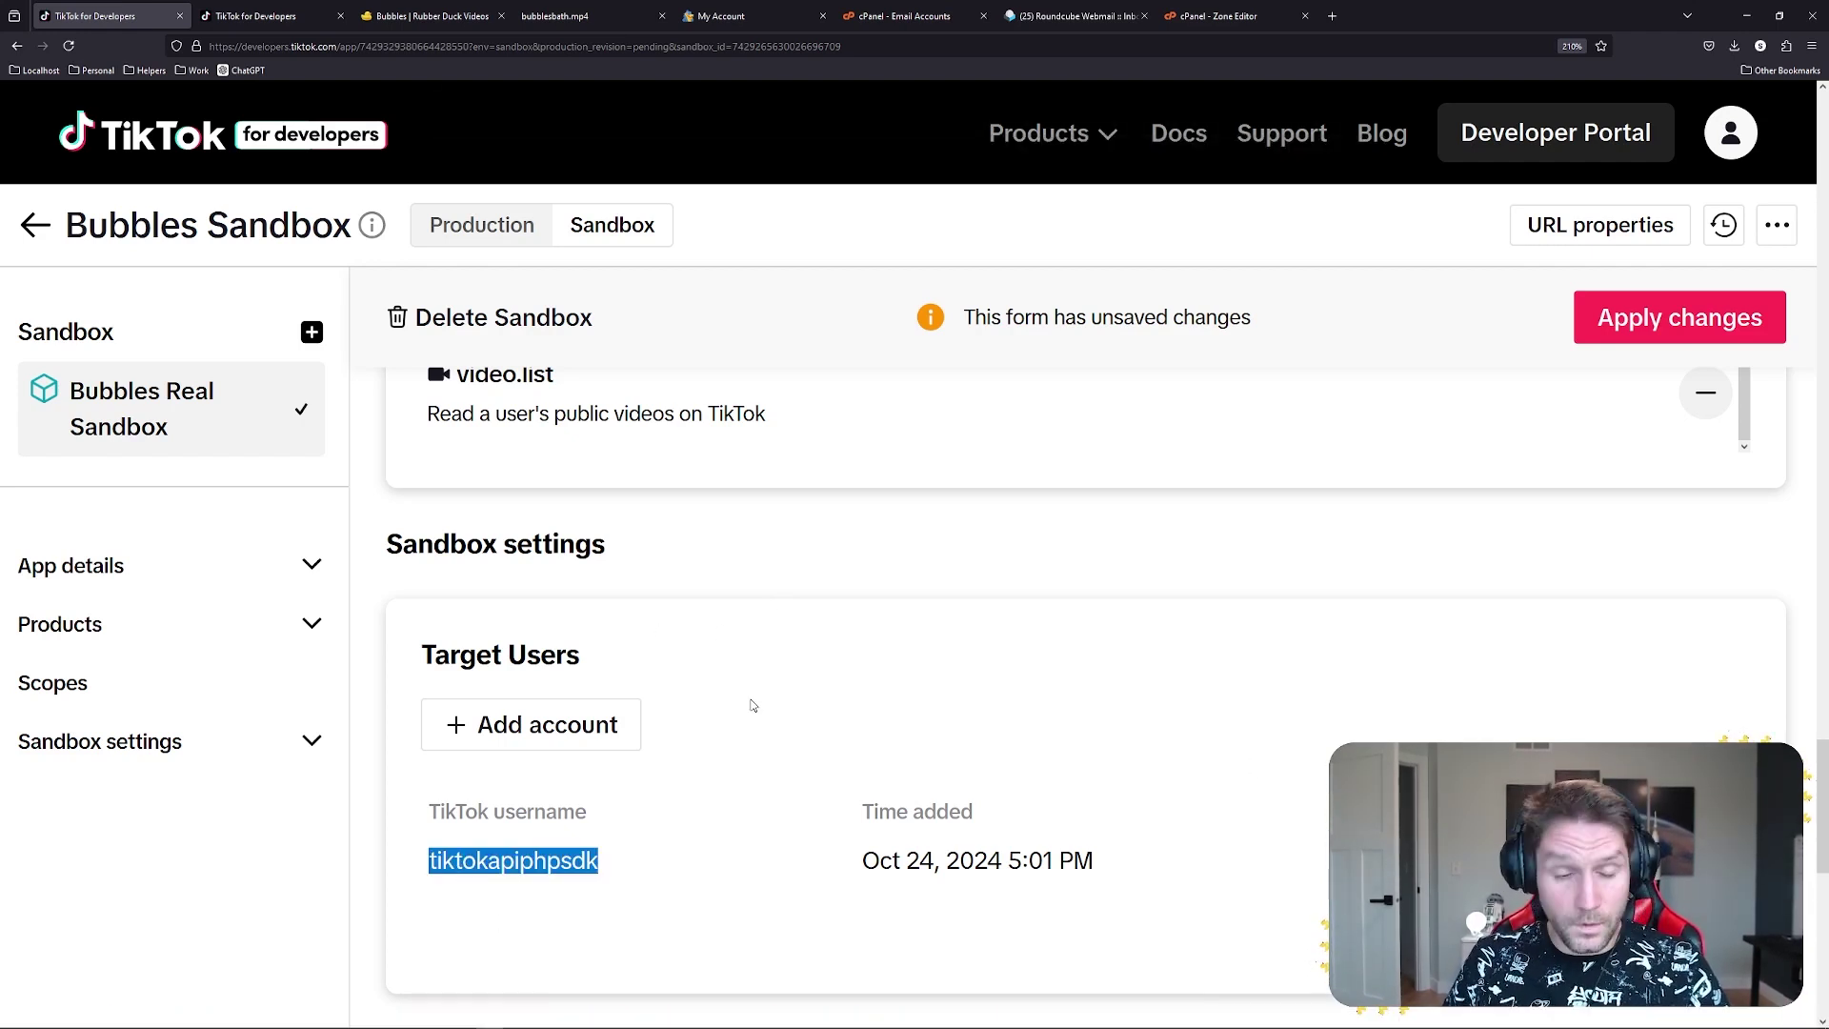